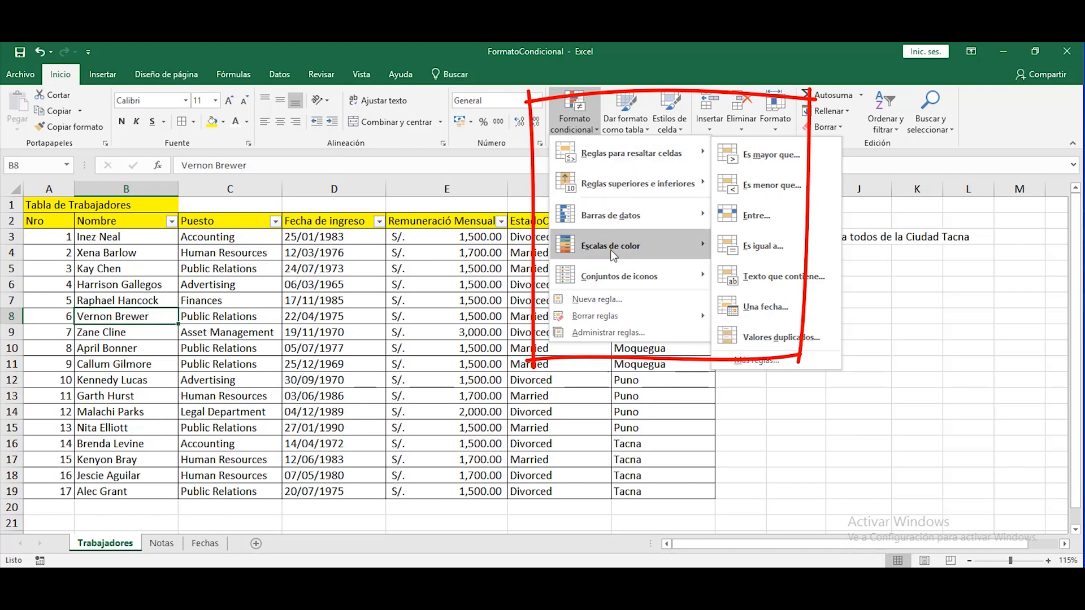
pyautogui.moveTo(620, 221)
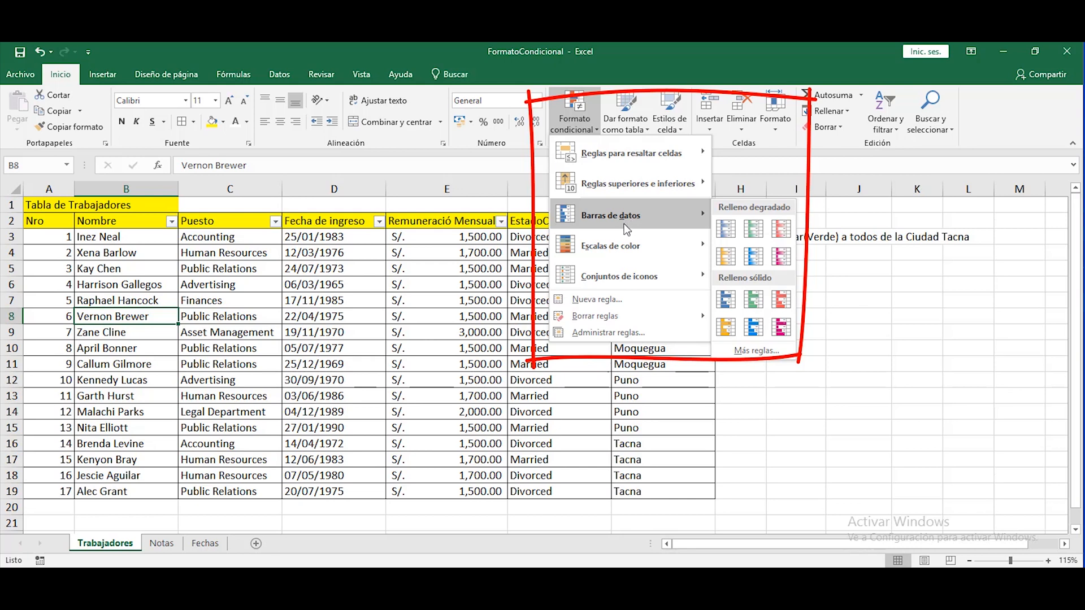
pyautogui.moveTo(612, 157)
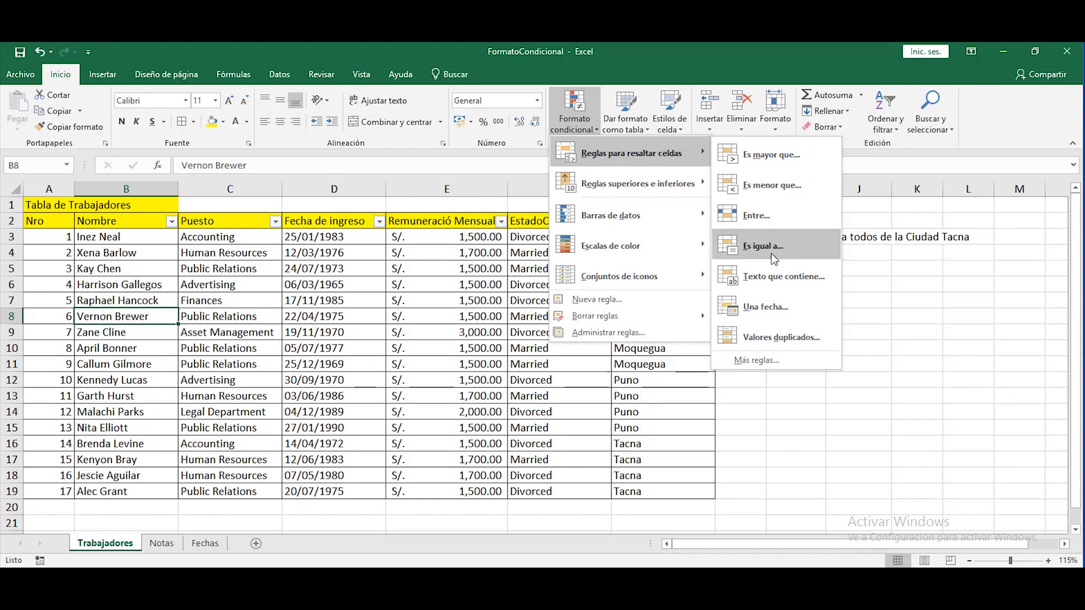
pyautogui.moveTo(624, 186)
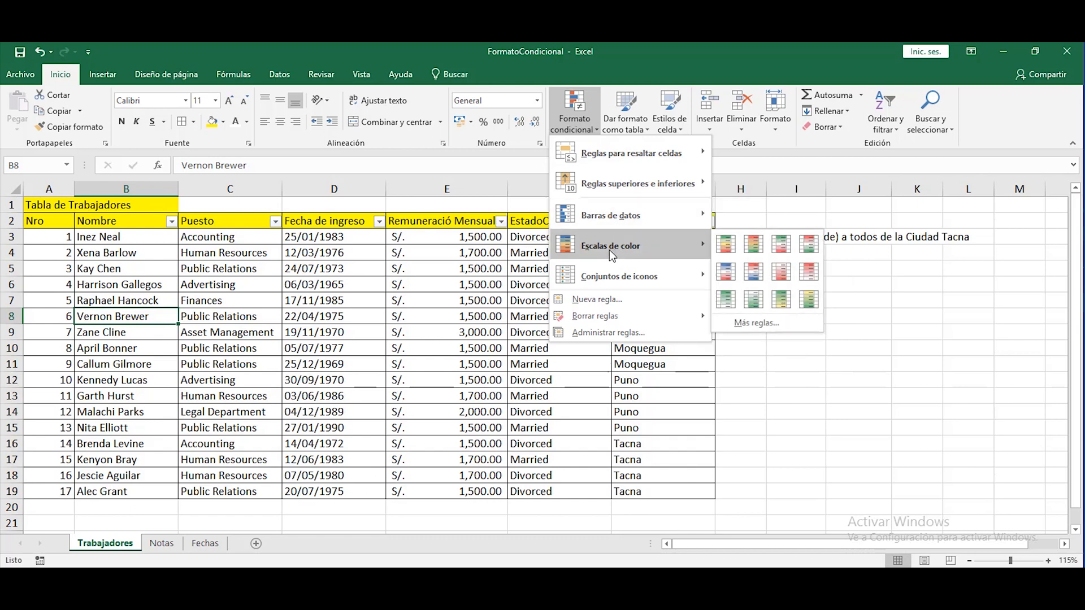
pyautogui.moveTo(607, 286)
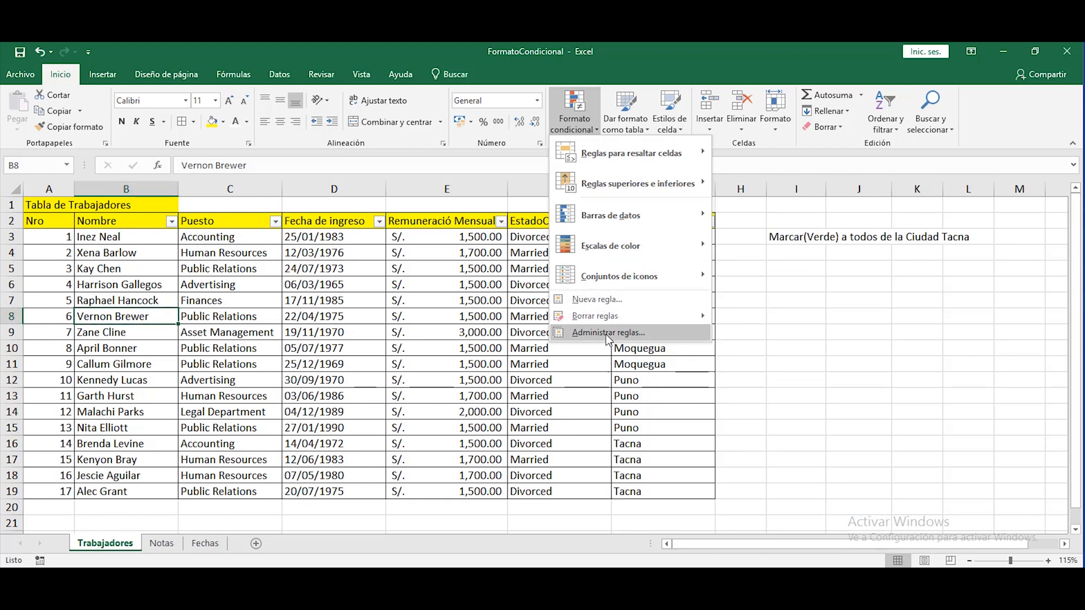
pyautogui.click(355, 297)
pyautogui.click(355, 298)
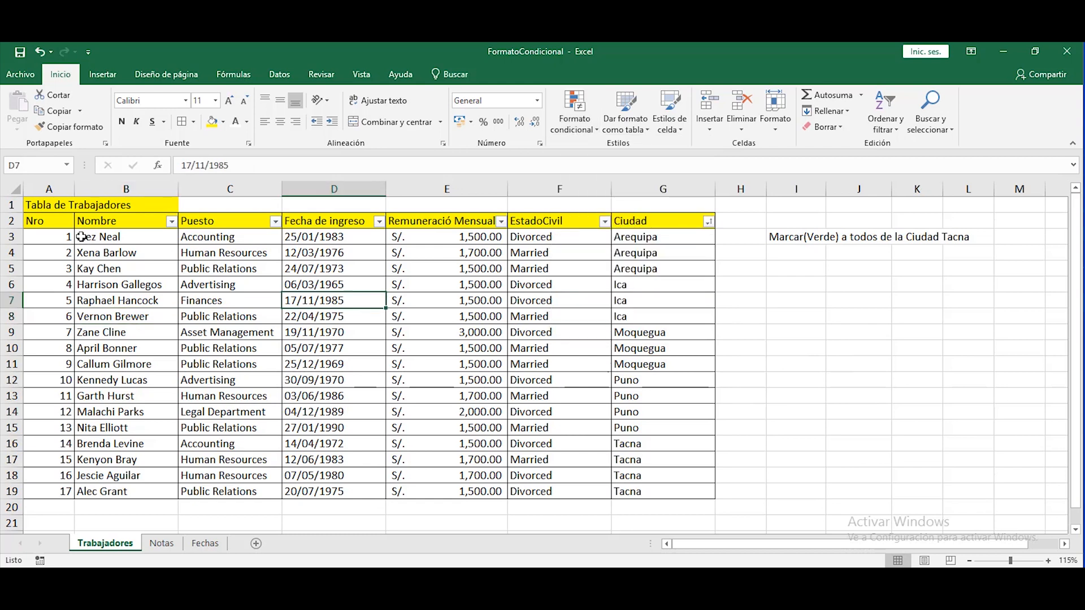
# Step: Start a "10 superiores" conditional formatting rule on the Nro values in A3:A19
pyautogui.moveTo(61, 236); pyautogui.dragTo(59, 492)
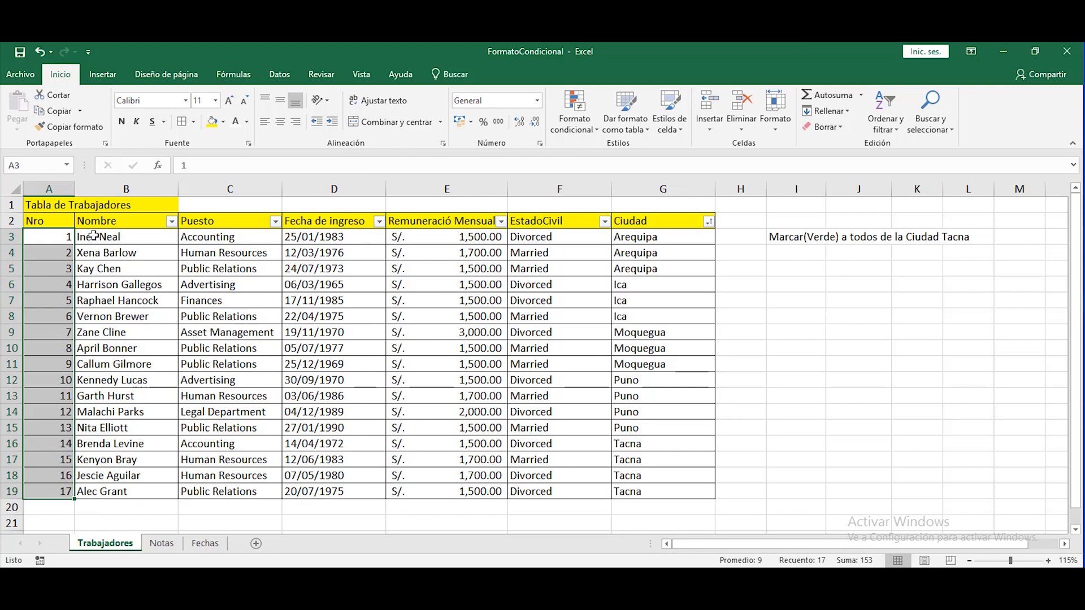
pyautogui.click(588, 130)
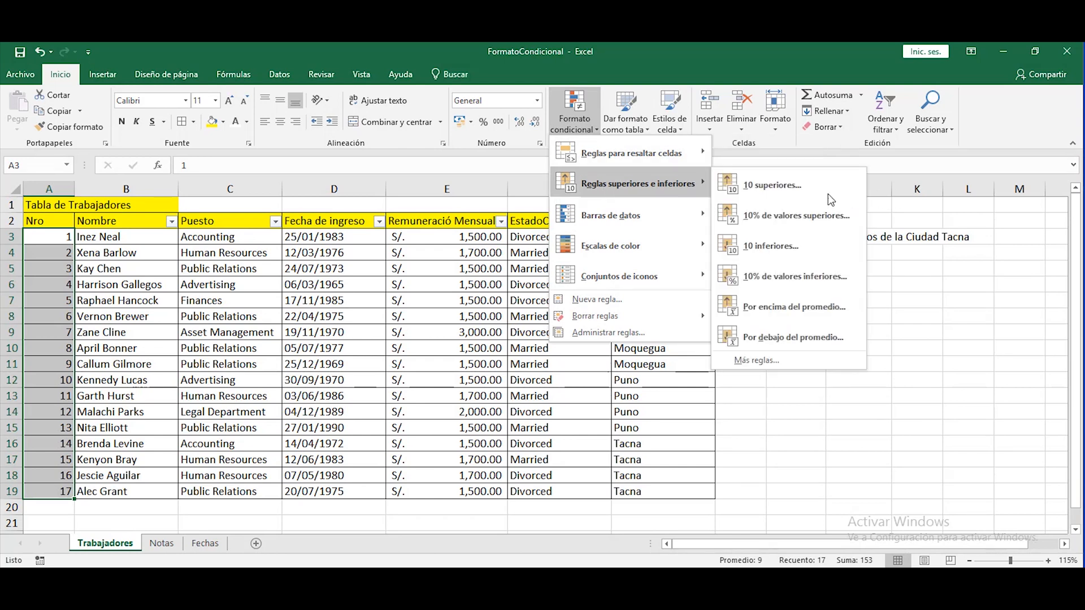
pyautogui.click(794, 191)
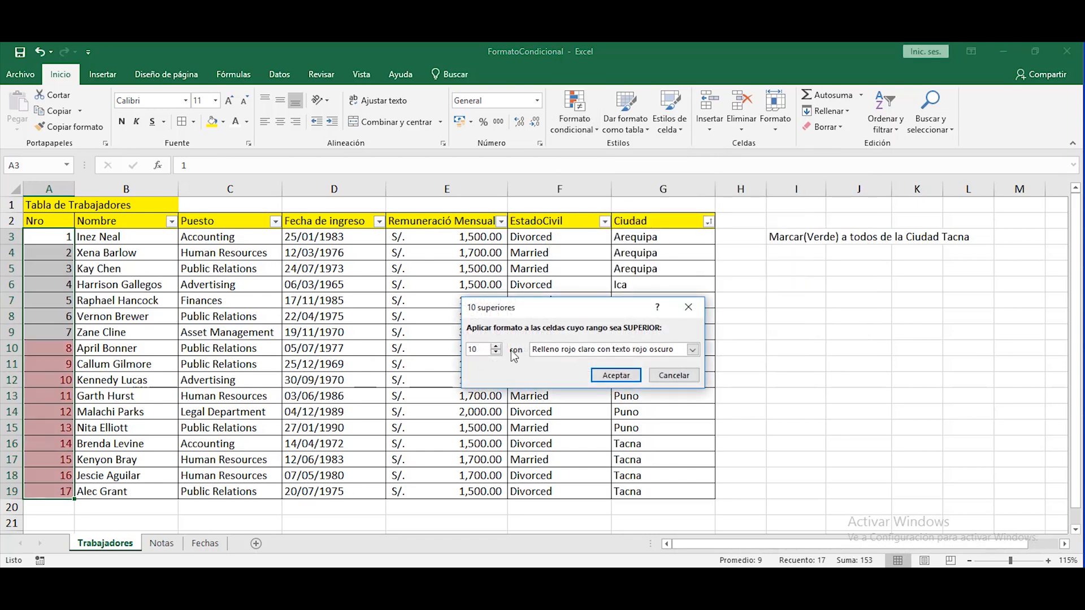
pyautogui.doubleClick(477, 350)
# Step: Try the preset formats green fill with dark green text and yellow fill with dark yellow text for the rule
pyautogui.click(592, 351)
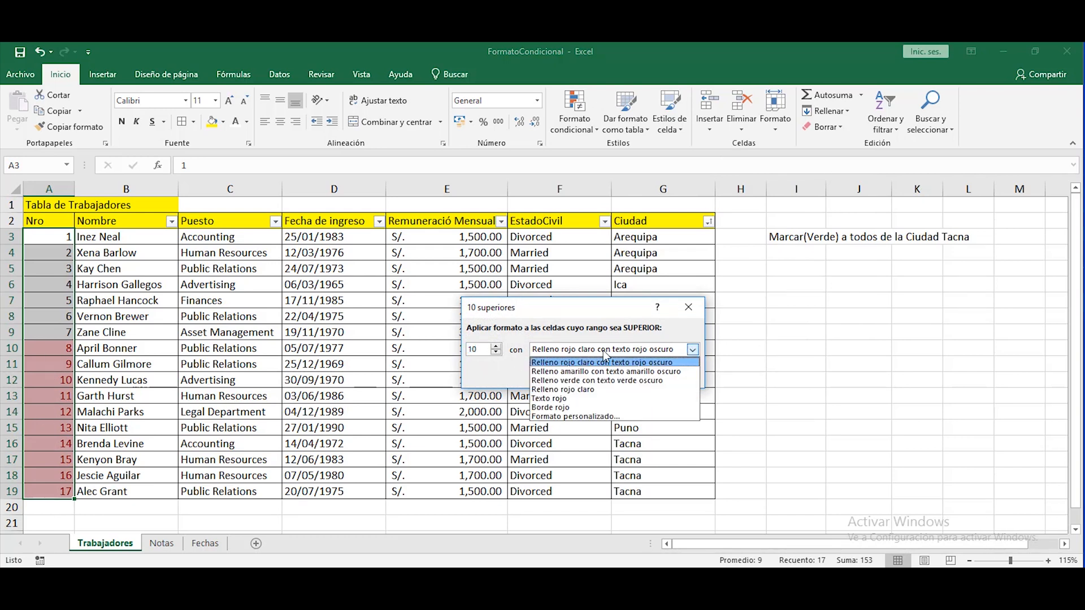
pyautogui.click(589, 380)
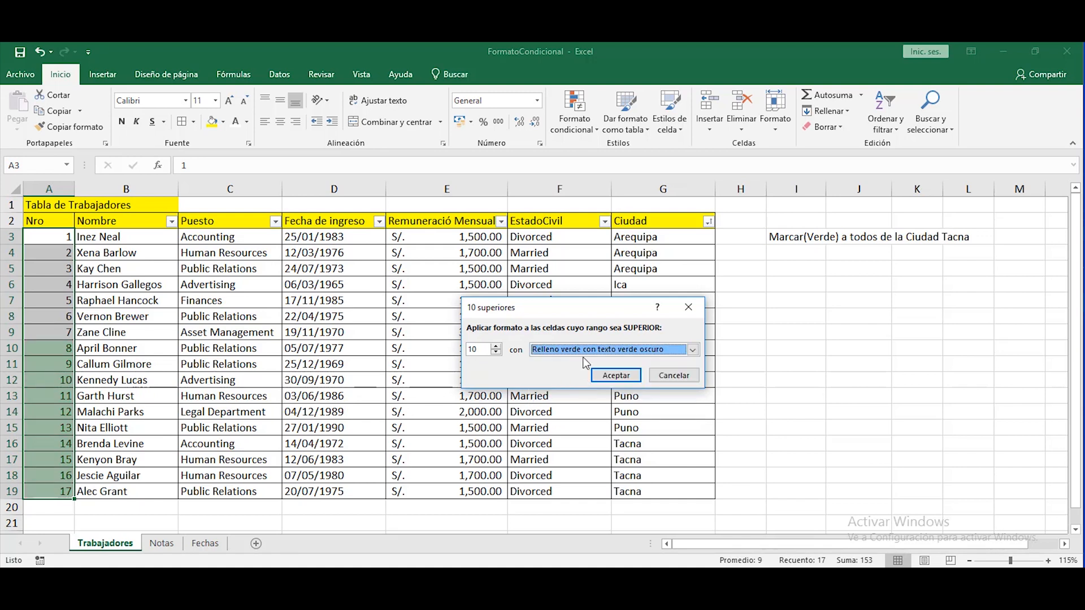
pyautogui.click(588, 349)
pyautogui.click(589, 371)
# Step: Give the rule a custom format with bold style (Negrita) and white font color
pyautogui.click(588, 350)
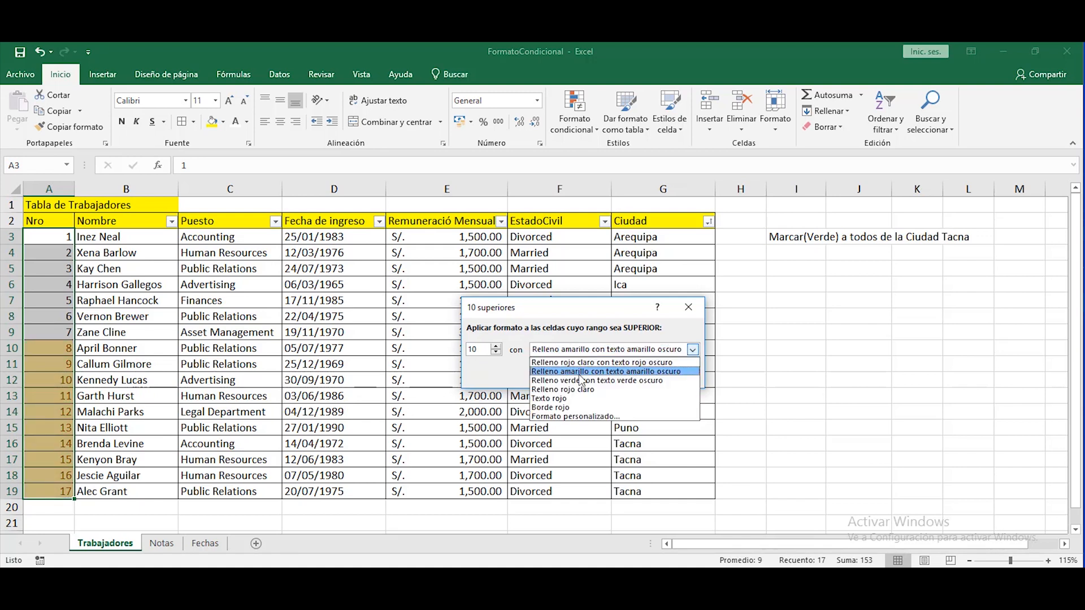
pyautogui.click(567, 417)
pyautogui.moveTo(537, 180); pyautogui.dragTo(754, 181)
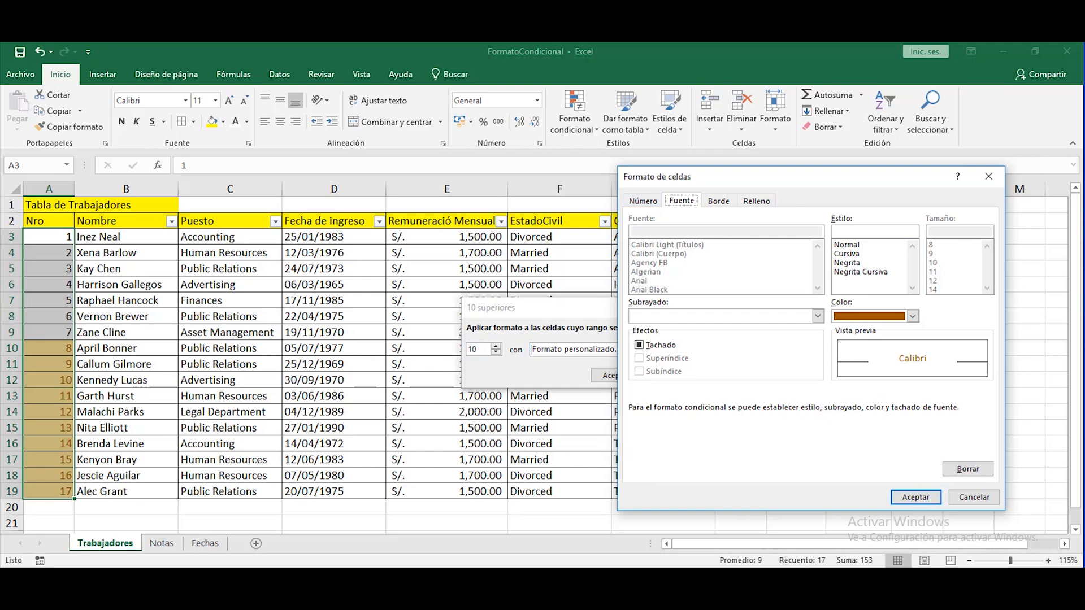
pyautogui.click(719, 201)
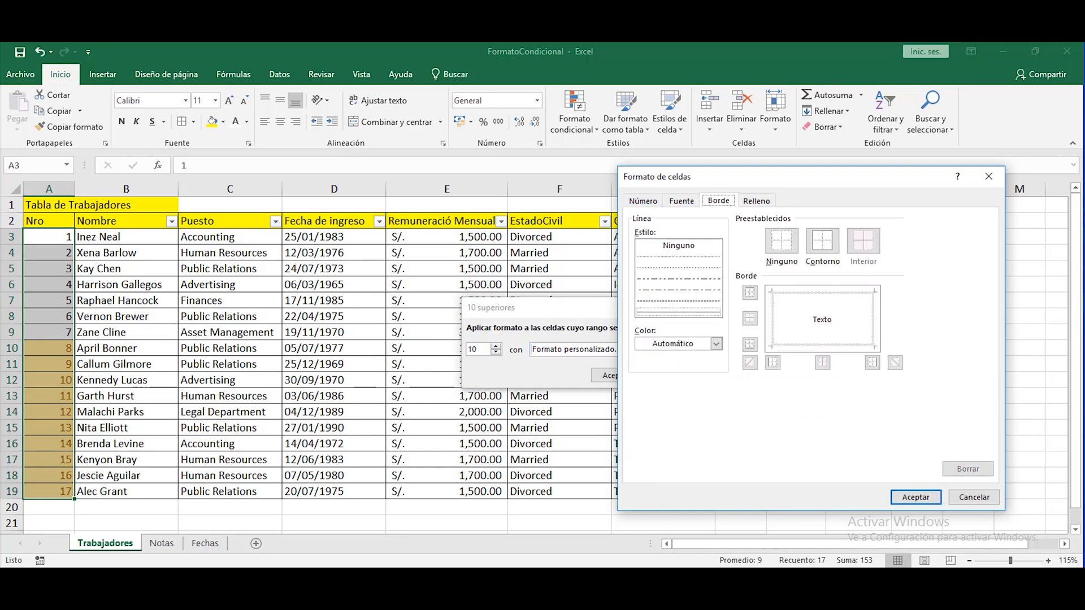
pyautogui.click(757, 202)
pyautogui.click(682, 202)
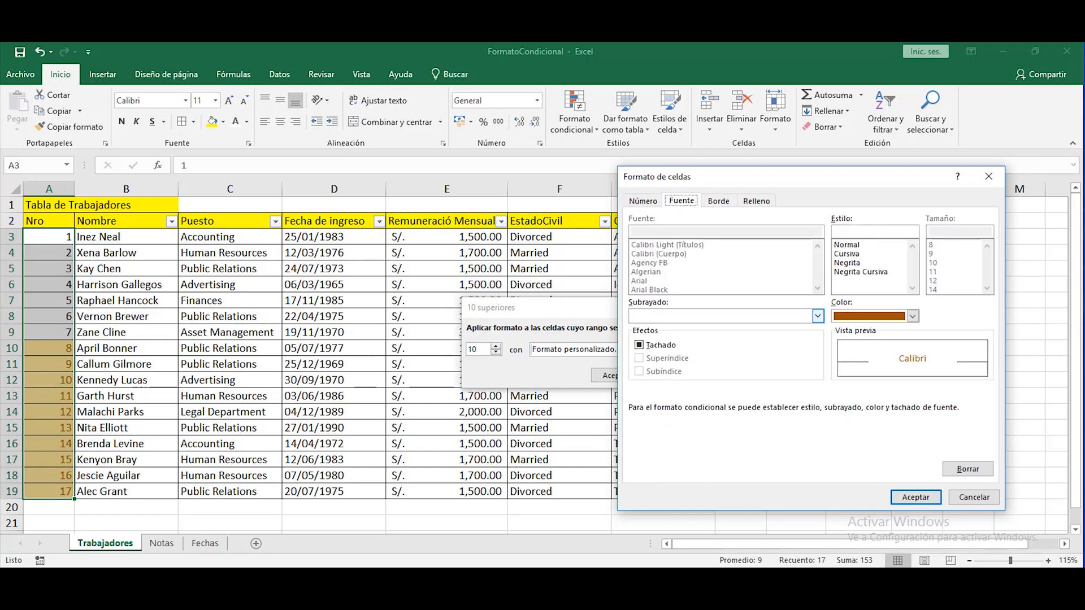
pyautogui.click(848, 263)
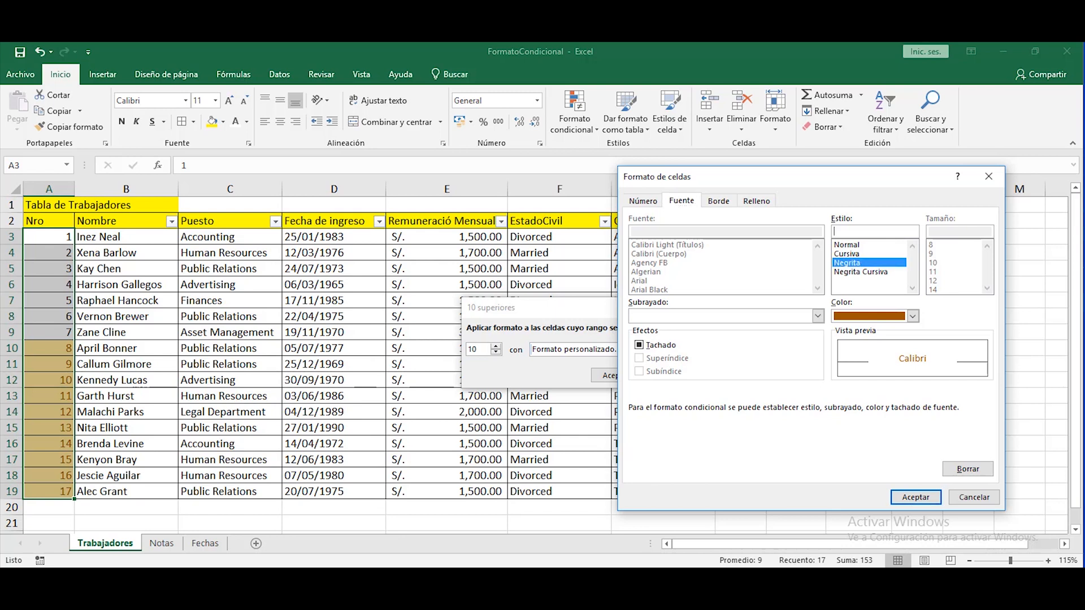
pyautogui.click(913, 316)
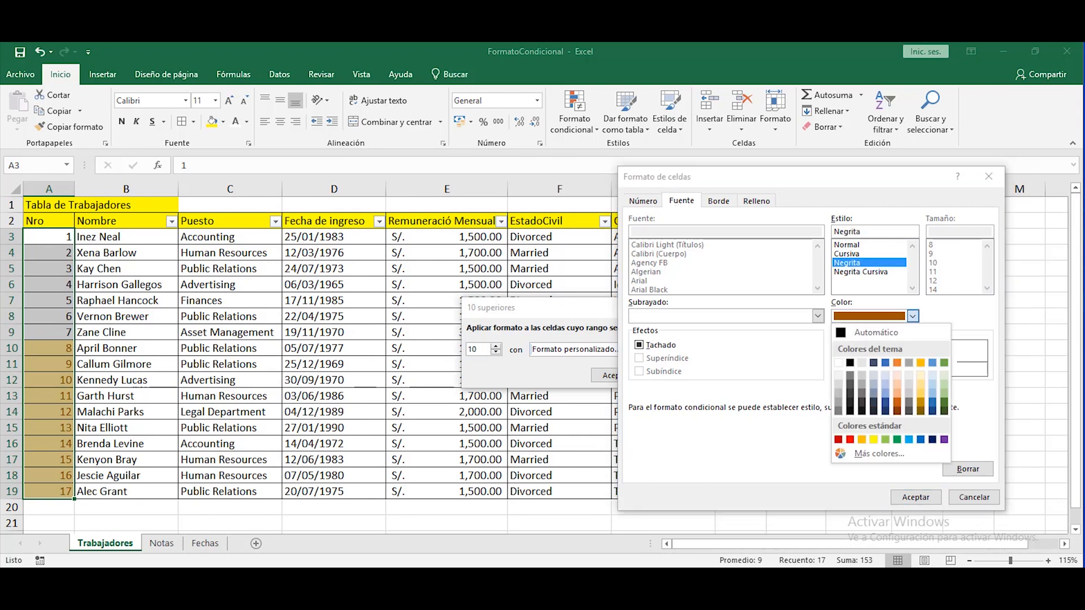
pyautogui.click(838, 363)
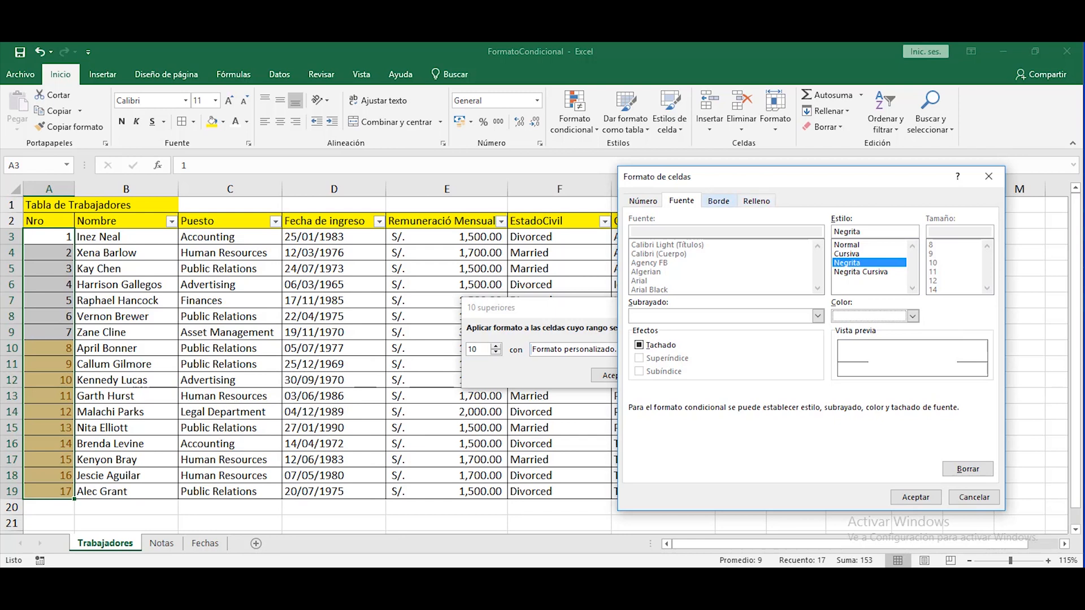
# Step: Set the custom format's background to the darkest green theme color and accept the format
pyautogui.click(756, 200)
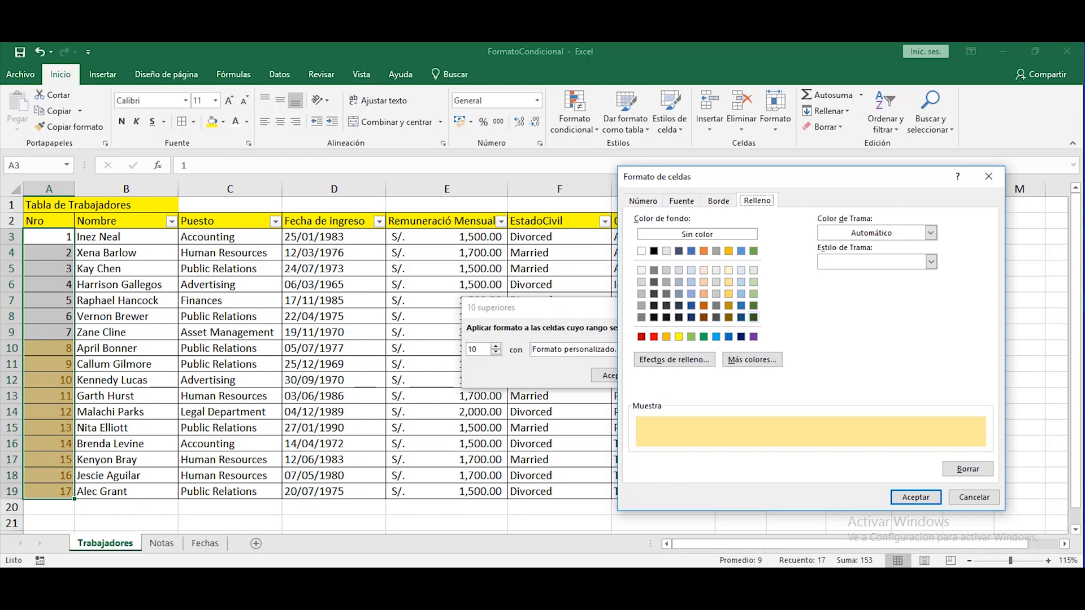
pyautogui.click(754, 317)
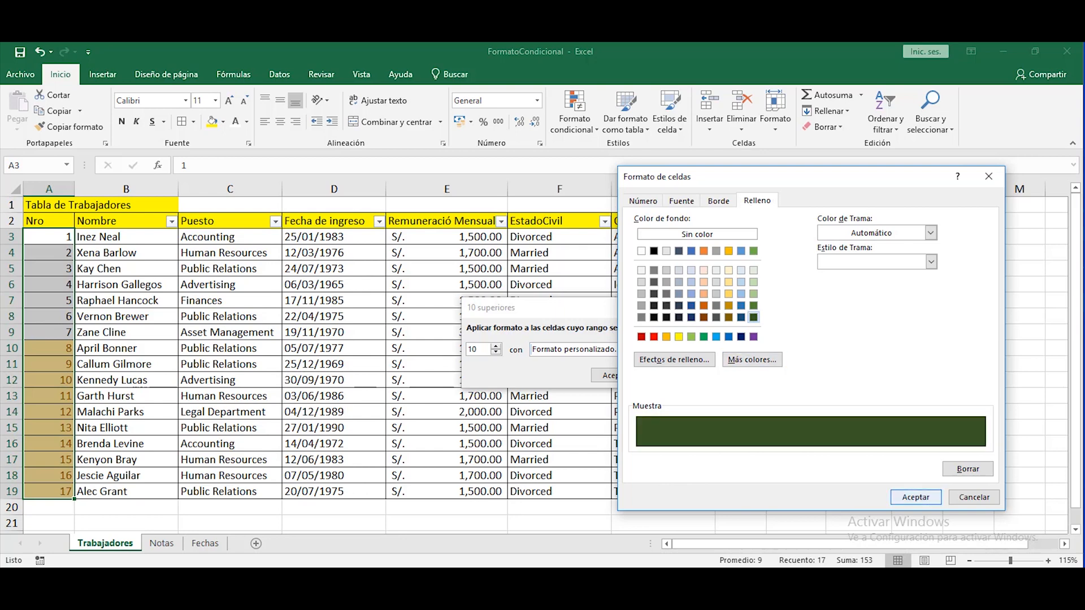
pyautogui.press('Return')
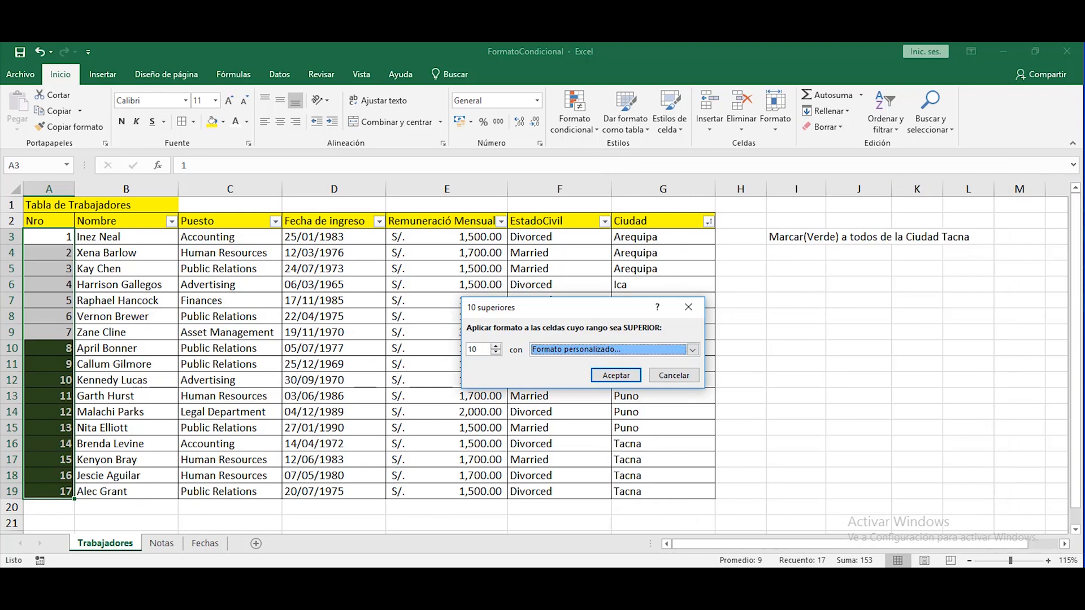
# Step: Limit the rule to the top 5 values and apply it to the Nro column
pyautogui.doubleClick(477, 349)
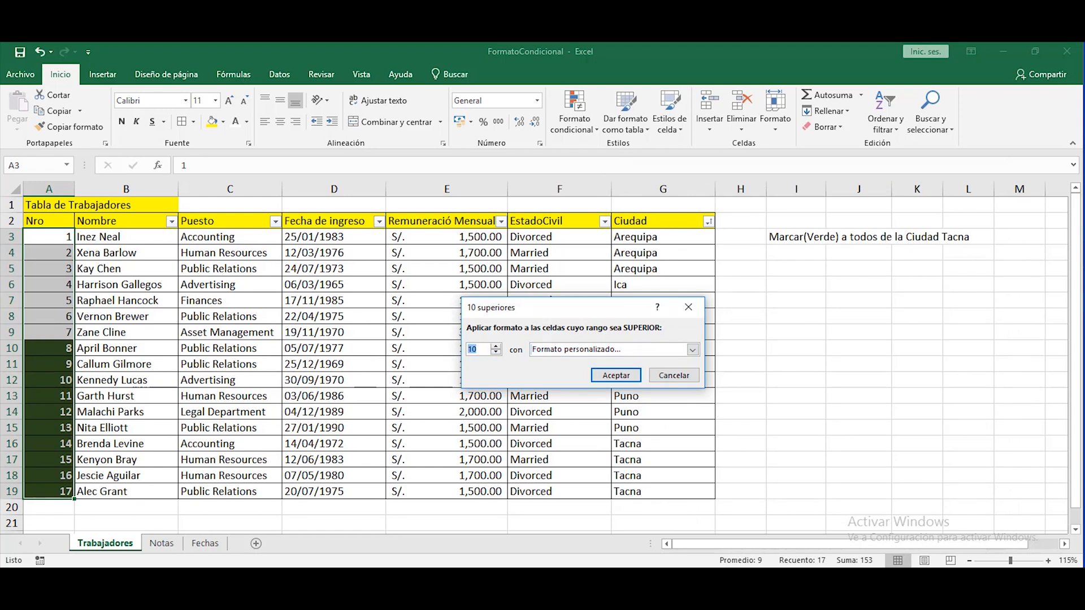
pyautogui.write('5')
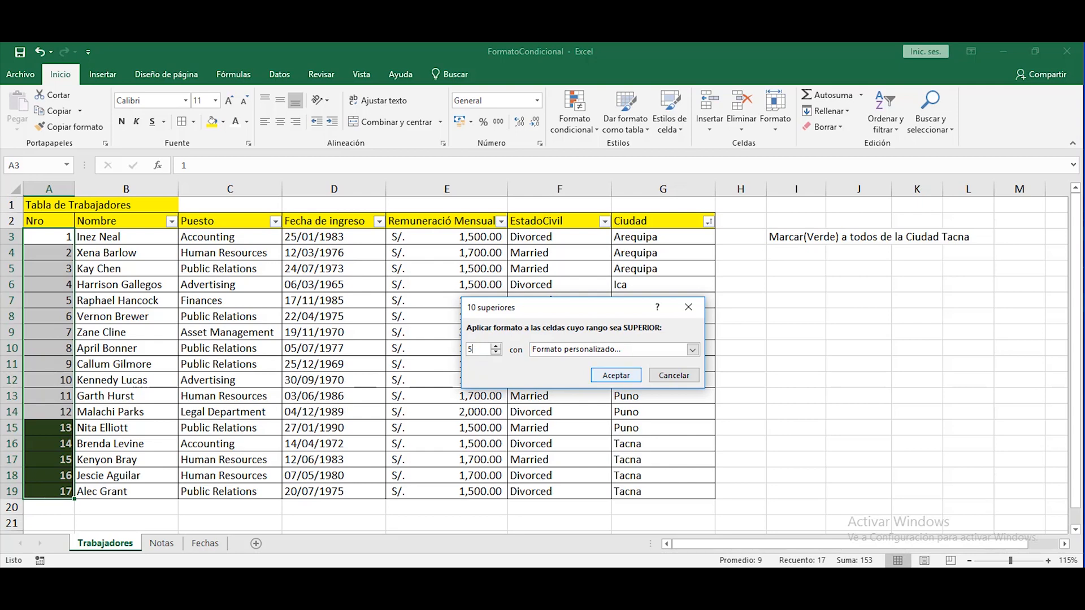
pyautogui.click(616, 375)
pyautogui.click(334, 396)
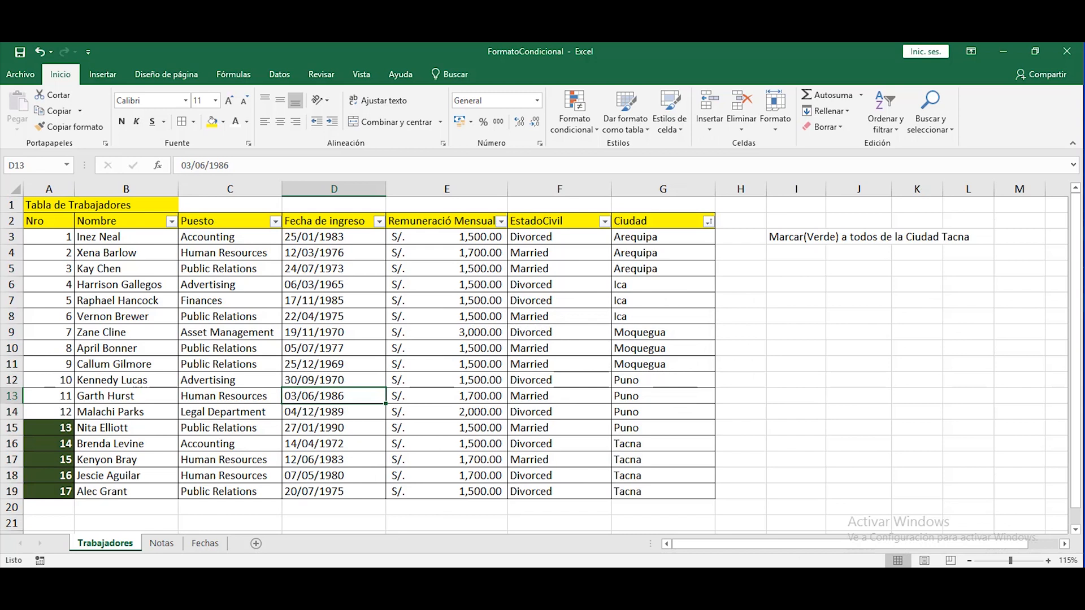
# Step: Test the top 5 rule by changing the Nro value in A16 to 1 and reviewing the highlighted cells
pyautogui.moveTo(49, 428); pyautogui.dragTo(48, 491)
pyautogui.click(49, 428)
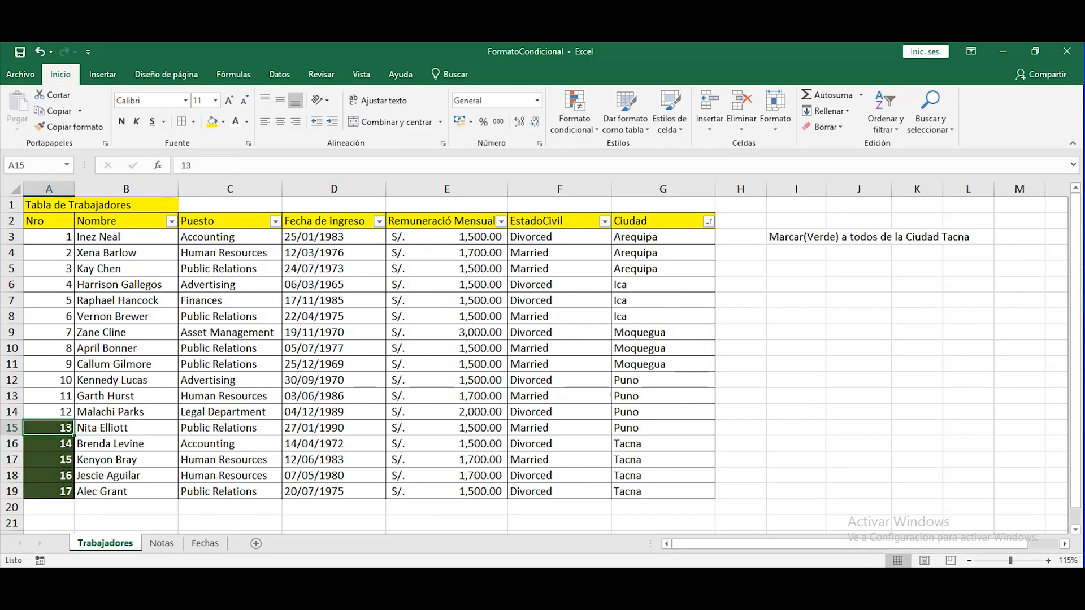
pyautogui.click(49, 443)
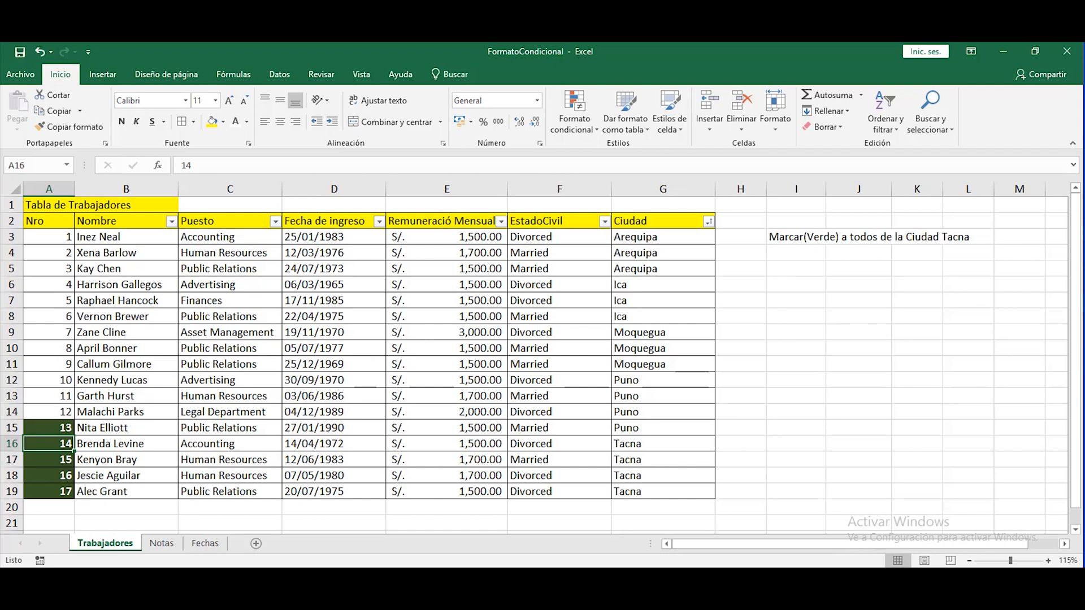
pyautogui.write('1')
pyautogui.press('Return')
pyautogui.moveTo(48, 412); pyautogui.dragTo(48, 492)
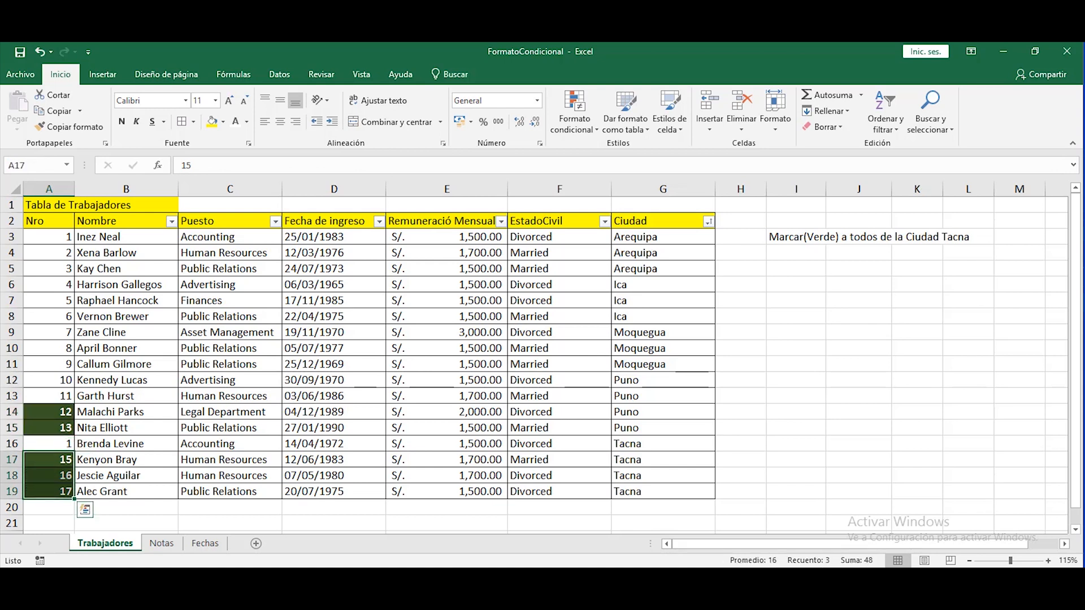
pyautogui.click(48, 491)
# Step: Set the Nro value in A16 to 18 and review the cells highlighted by the rule
pyautogui.click(49, 444)
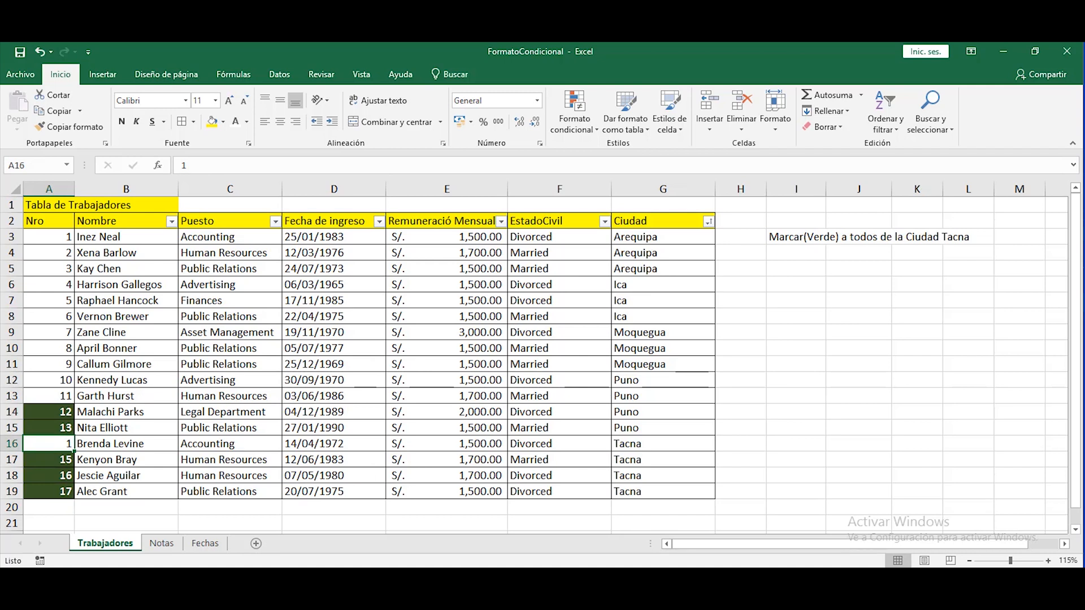
pyautogui.write('18')
pyautogui.press('Return')
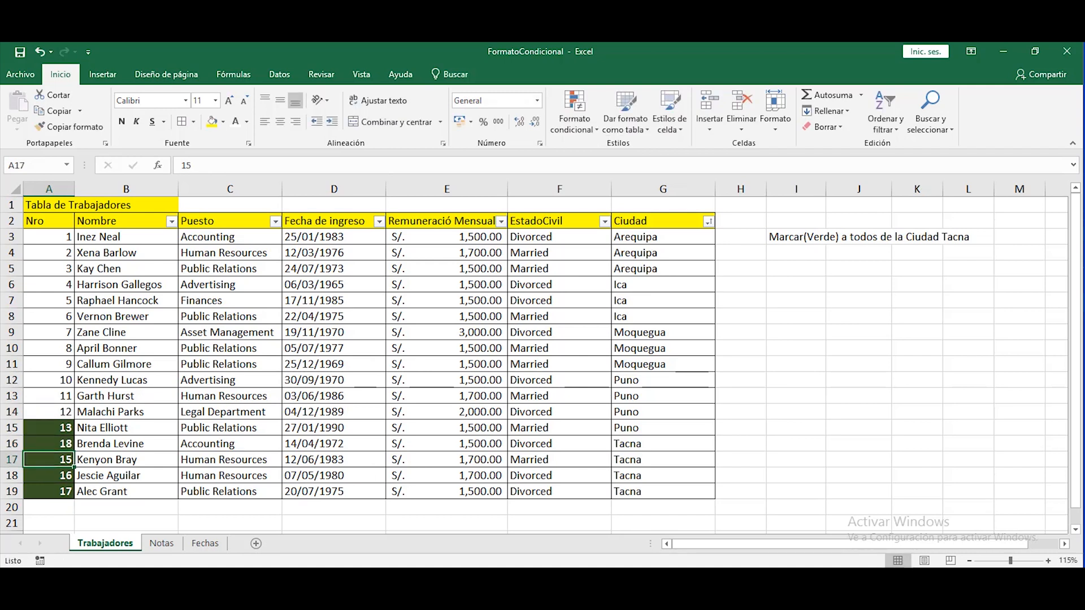
pyautogui.moveTo(48, 427); pyautogui.dragTo(48, 491)
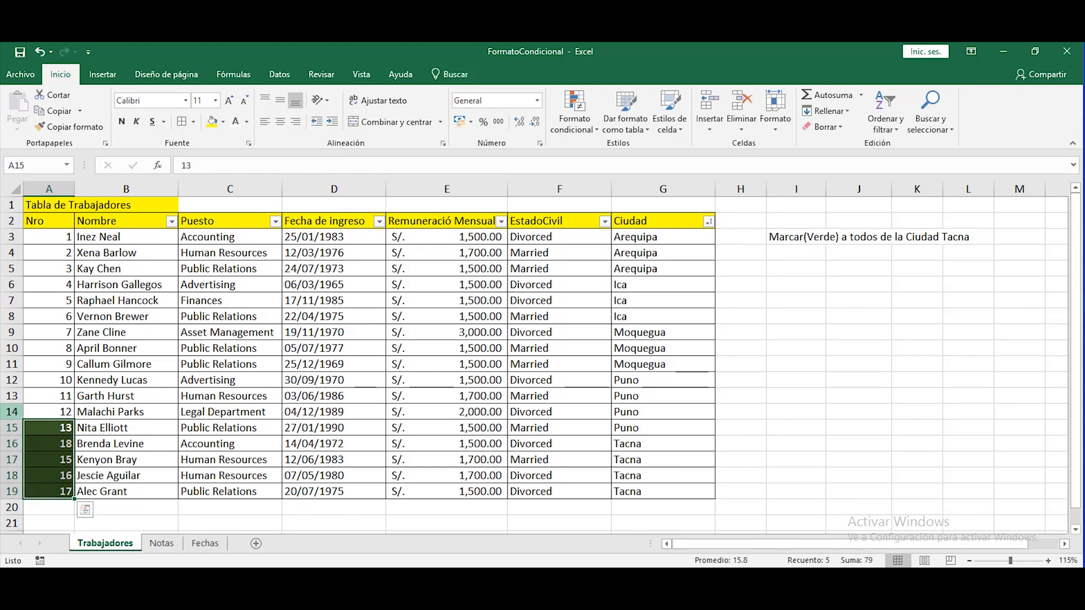
pyautogui.click(226, 333)
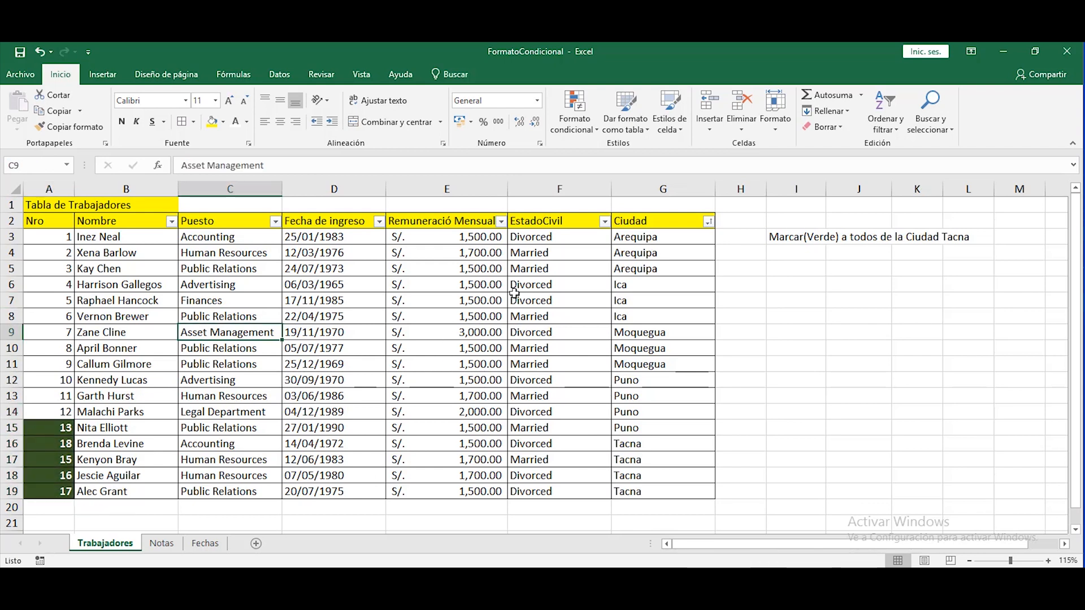
pyautogui.click(440, 295)
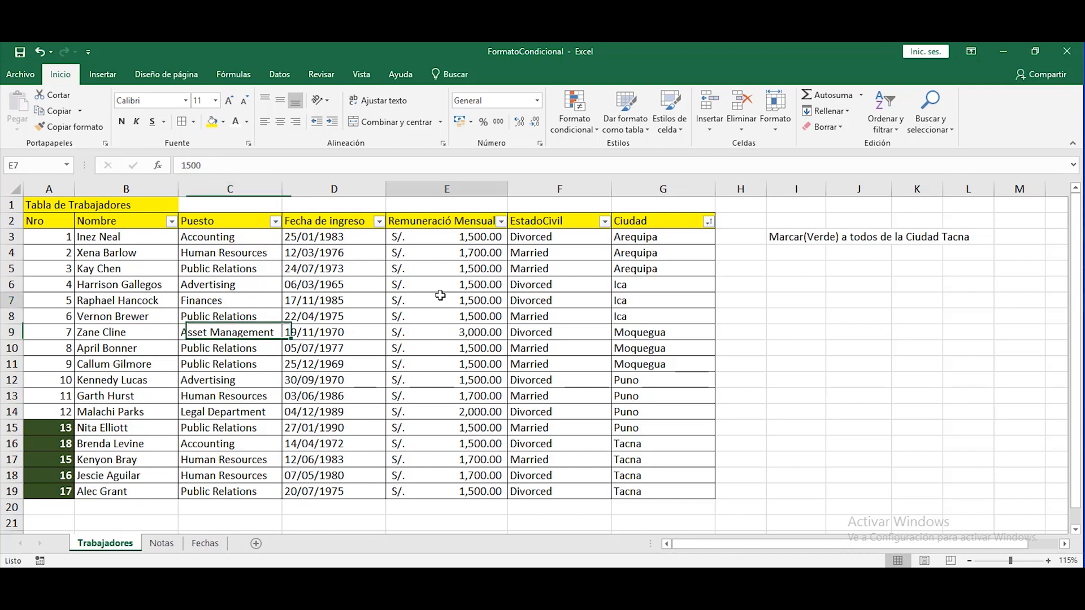
pyautogui.click(594, 127)
pyautogui.moveTo(590, 151)
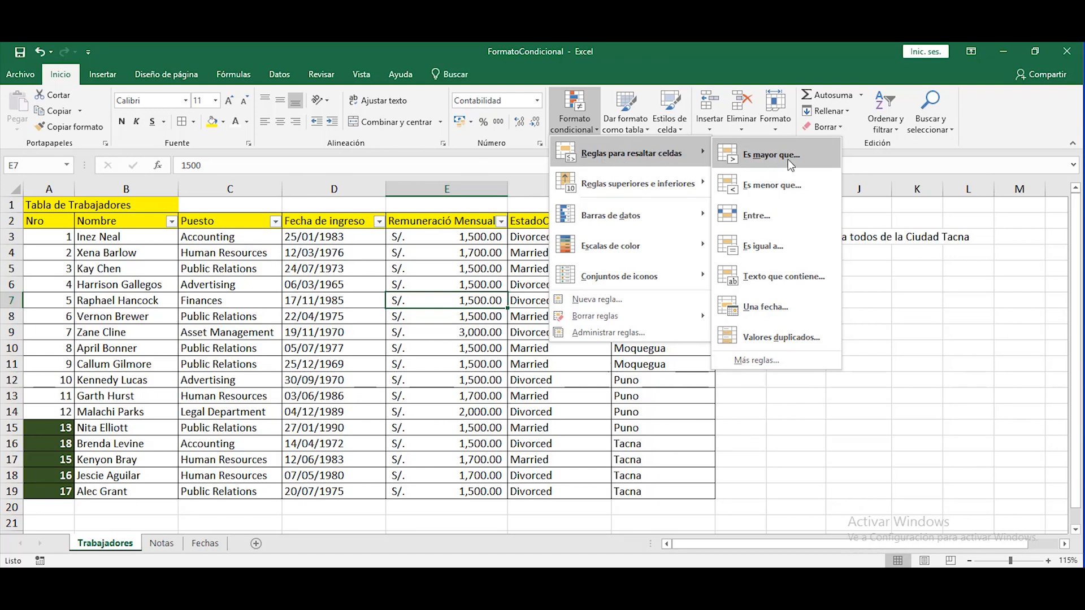
pyautogui.click(445, 298)
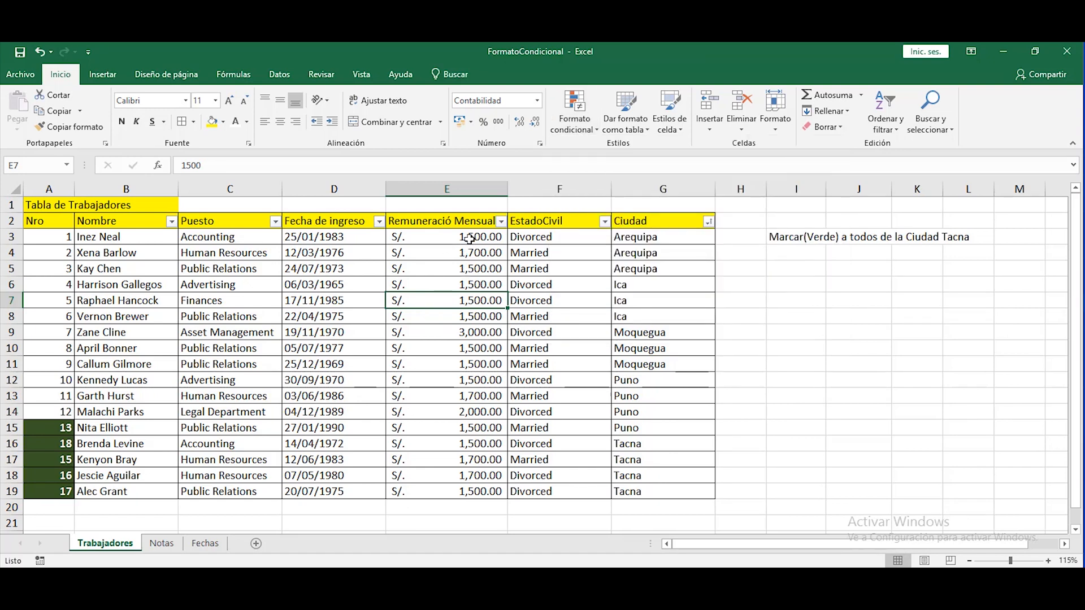
# Step: Start a greater-than highlighting rule on the monthly pay values in E3:E19 with a threshold of 1500
pyautogui.moveTo(470, 238); pyautogui.dragTo(466, 493)
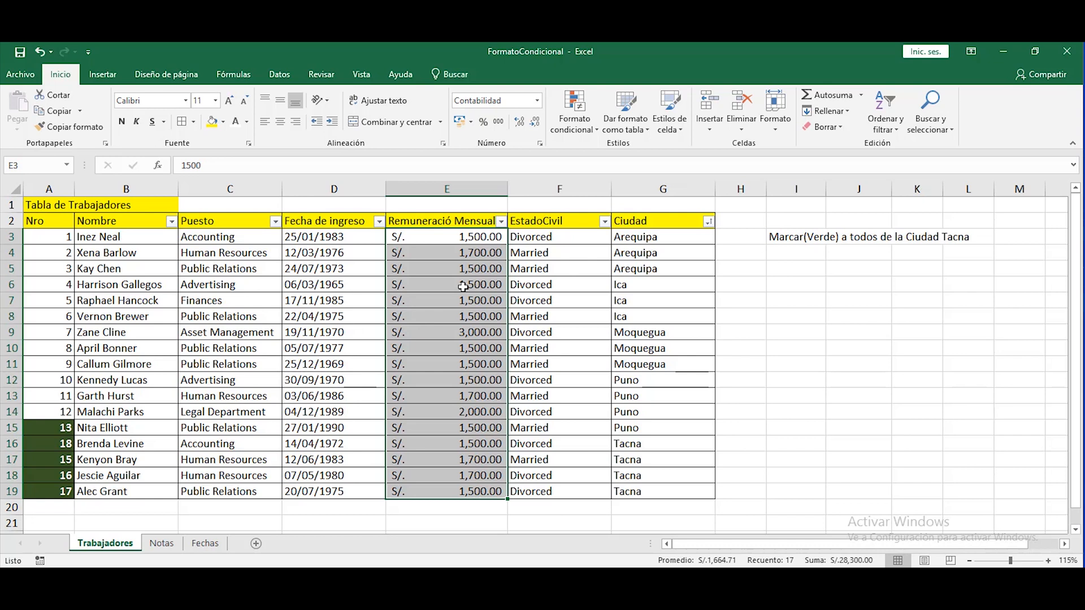
pyautogui.moveTo(476, 237); pyautogui.dragTo(481, 493)
pyautogui.click(587, 129)
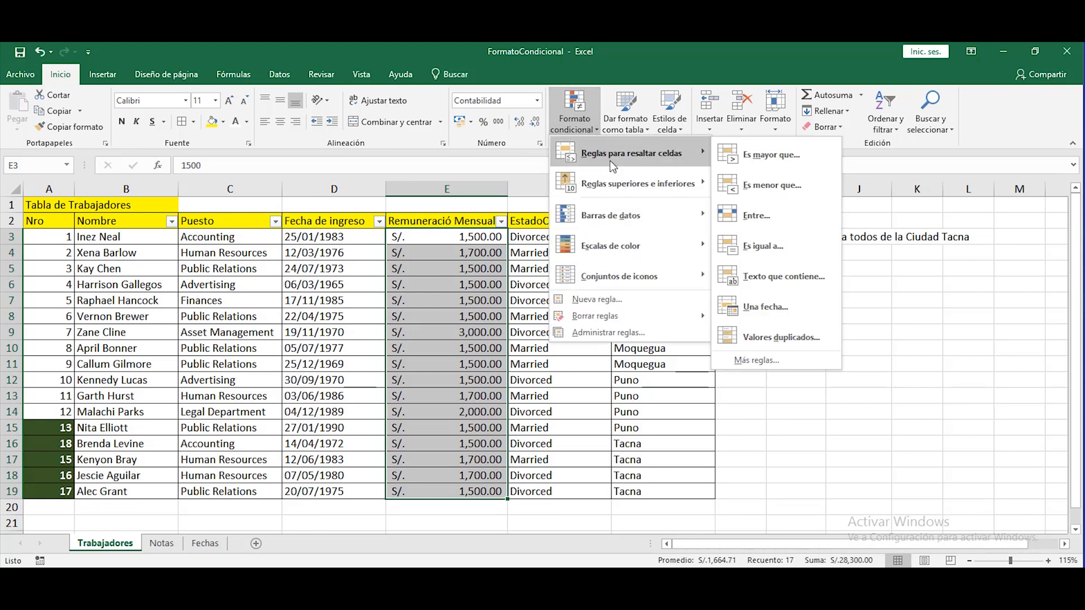
pyautogui.click(782, 157)
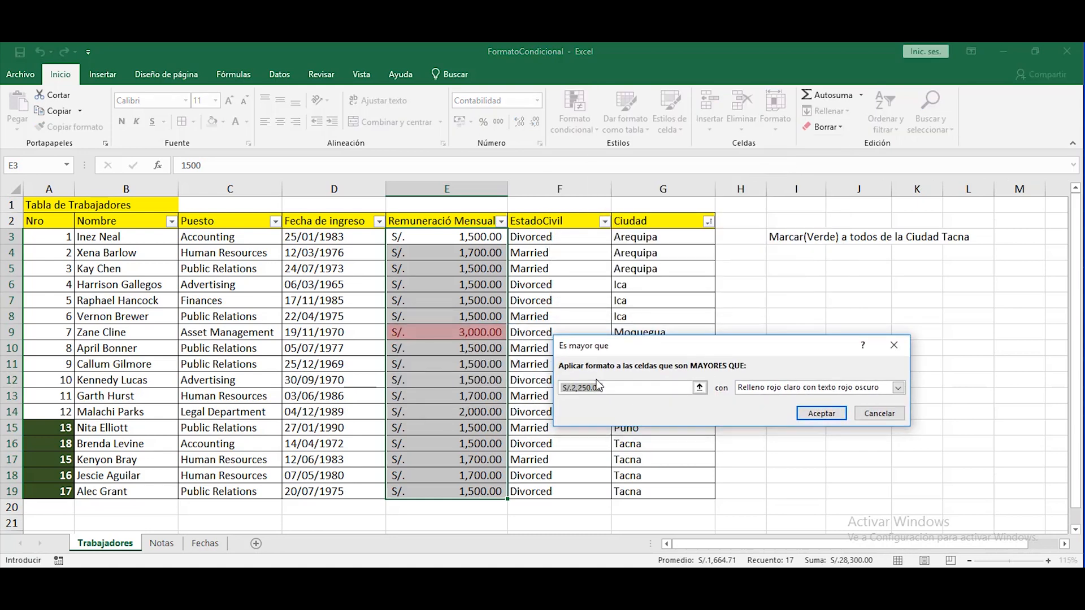
pyautogui.click(610, 387)
pyautogui.moveTo(615, 387); pyautogui.dragTo(568, 387)
pyautogui.moveTo(603, 388); pyautogui.dragTo(562, 390)
pyautogui.write('1500')
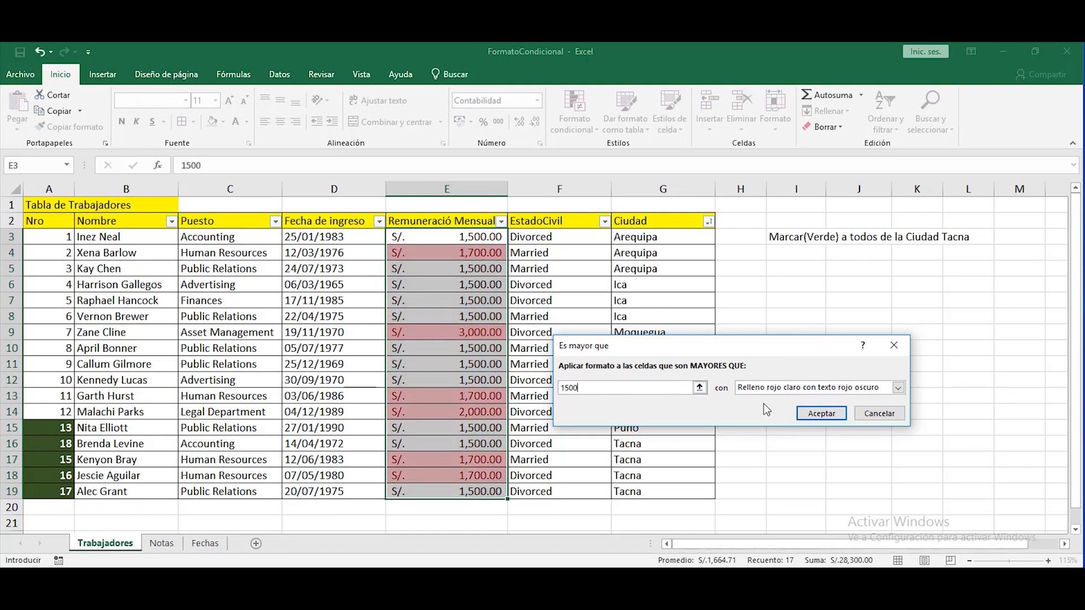
# Step: Try the yellow fill with dark yellow text and the plain light red fill as the rule's format
pyautogui.click(764, 389)
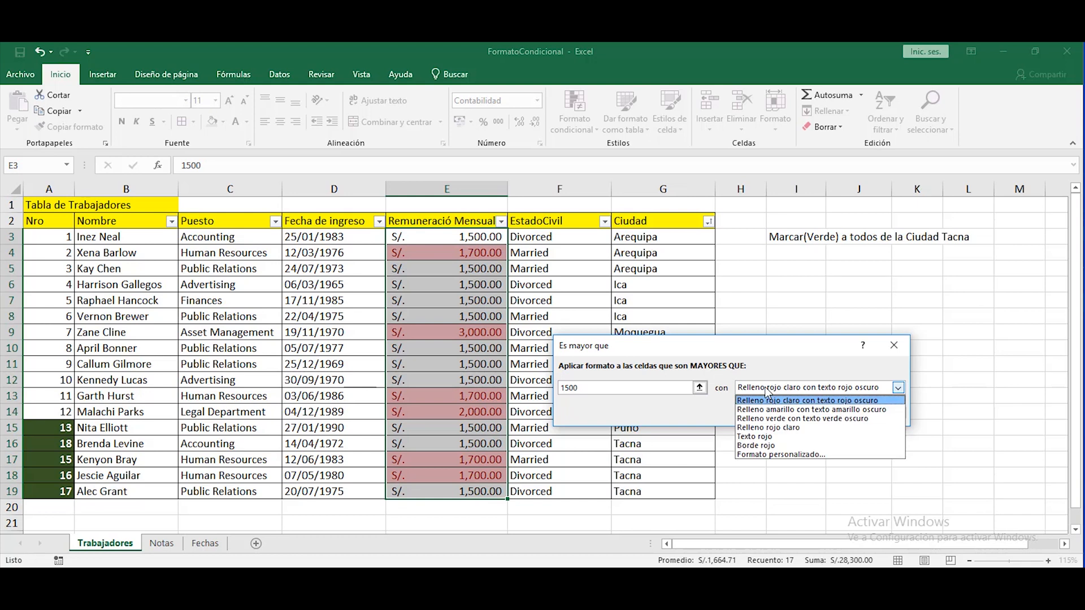
pyautogui.click(773, 410)
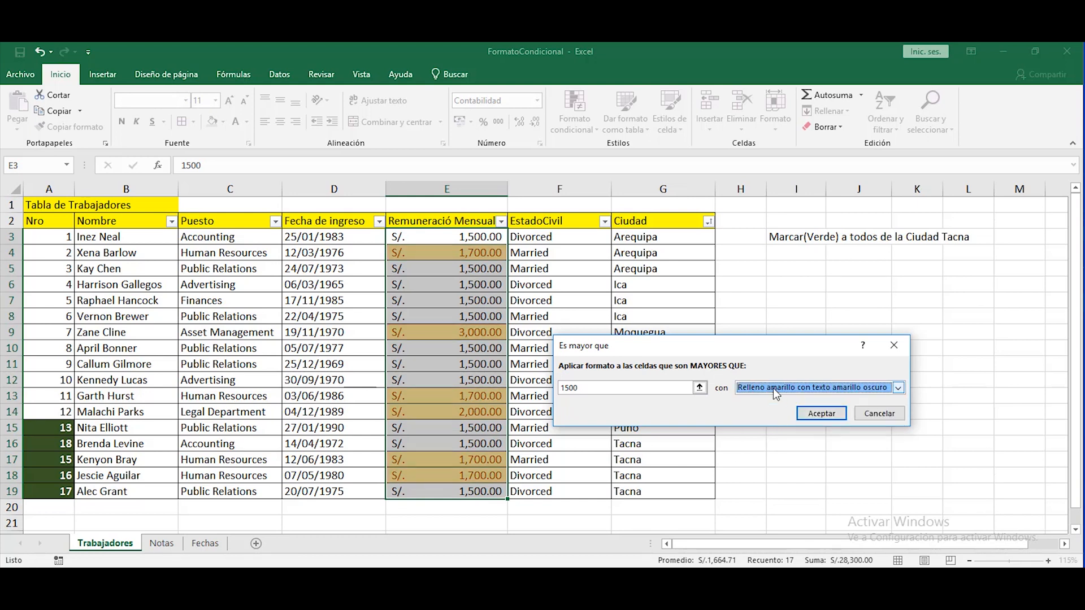
pyautogui.click(773, 388)
pyautogui.click(773, 410)
pyautogui.click(771, 389)
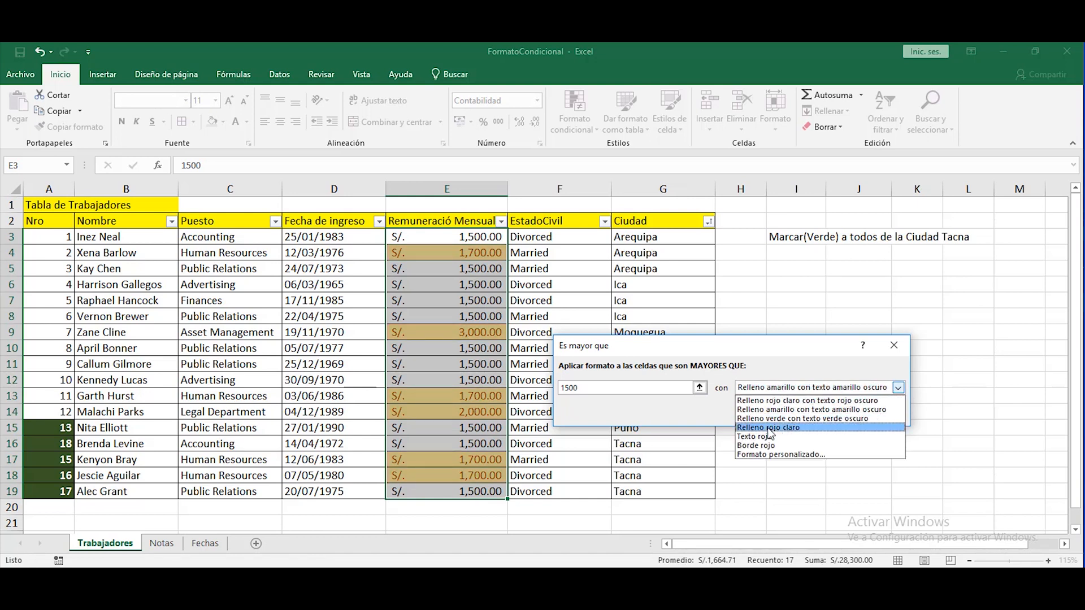
pyautogui.click(770, 427)
# Step: Choose a custom format for the greater-than rule and set its font to white and bold
pyautogui.click(775, 389)
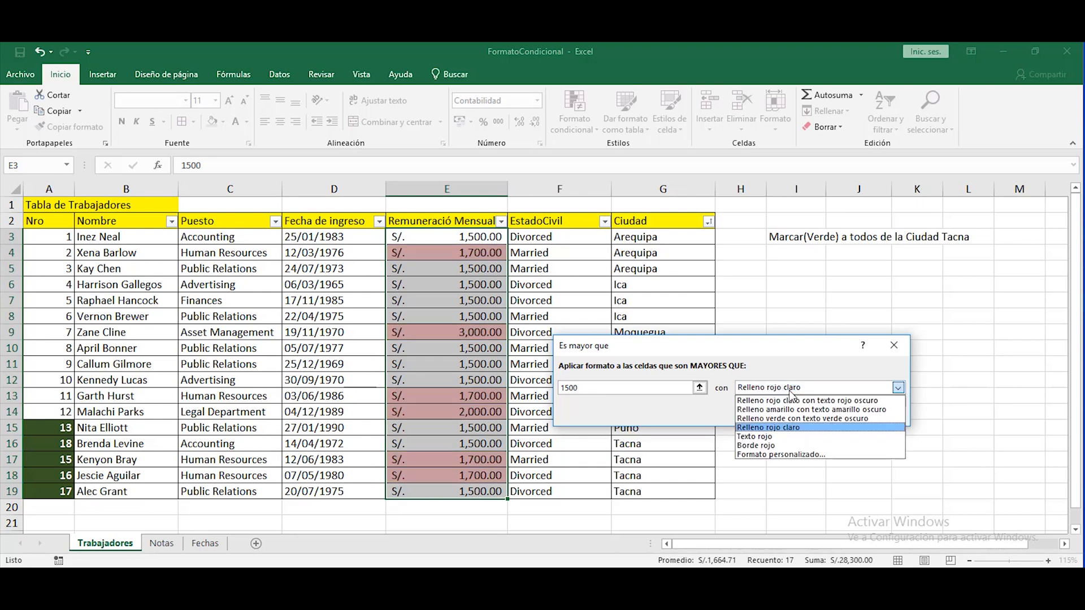
pyautogui.click(767, 456)
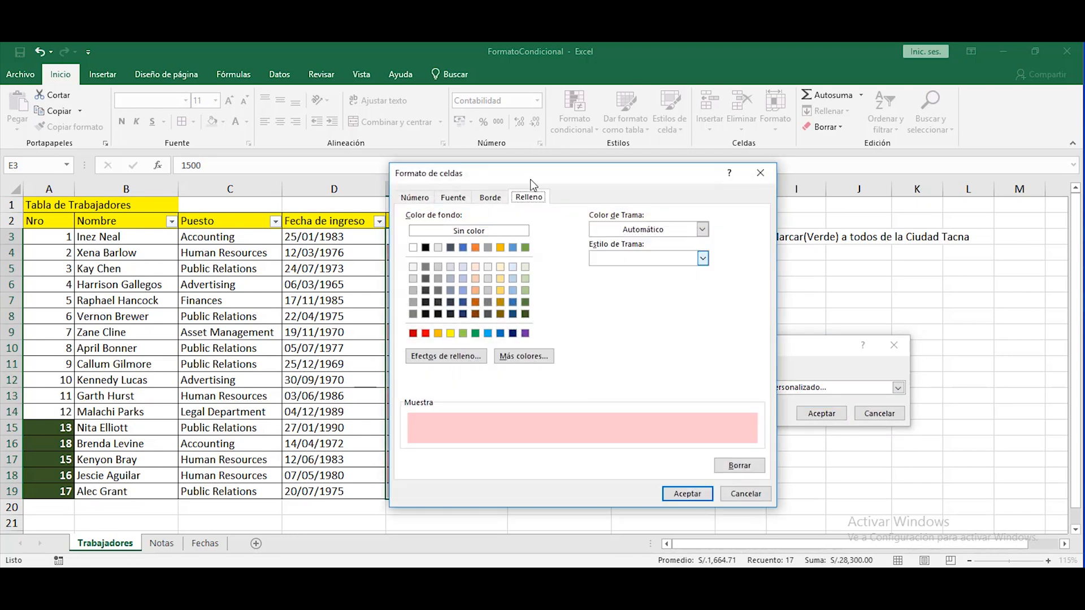
pyautogui.moveTo(530, 179); pyautogui.dragTo(748, 182)
pyautogui.click(668, 203)
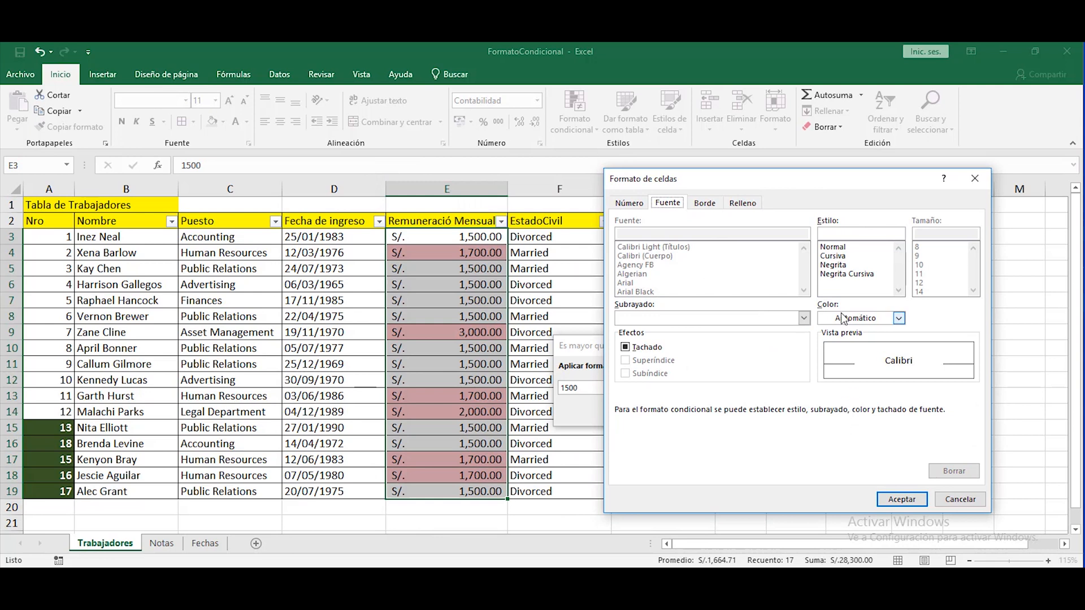
pyautogui.click(899, 318)
pyautogui.click(824, 366)
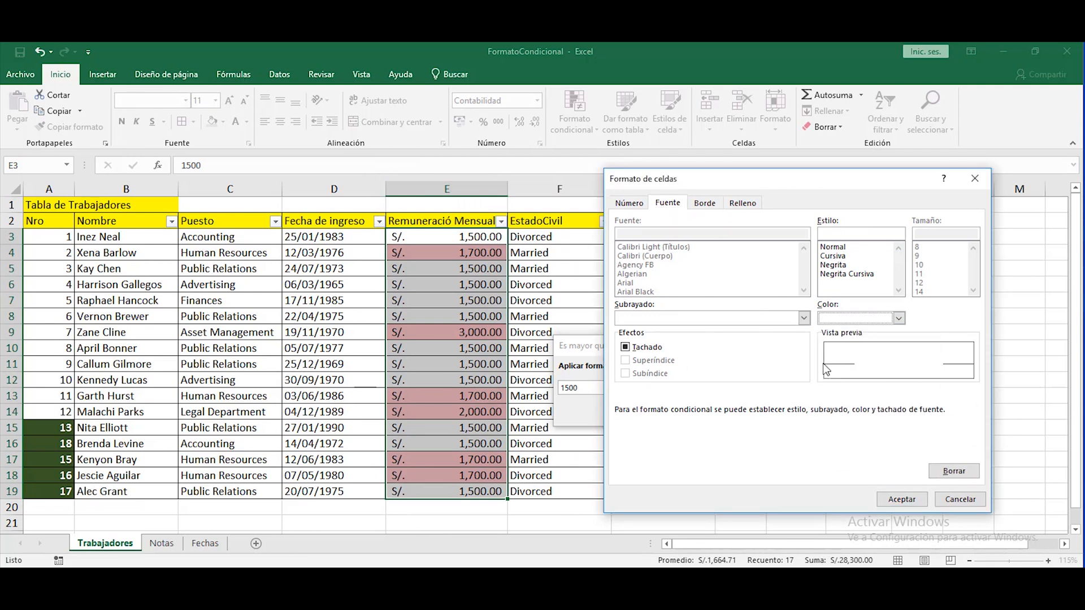
pyautogui.click(836, 265)
# Step: Set the custom format's background to standard red, accept it, and apply the greater-than rule to the pay column
pyautogui.click(742, 205)
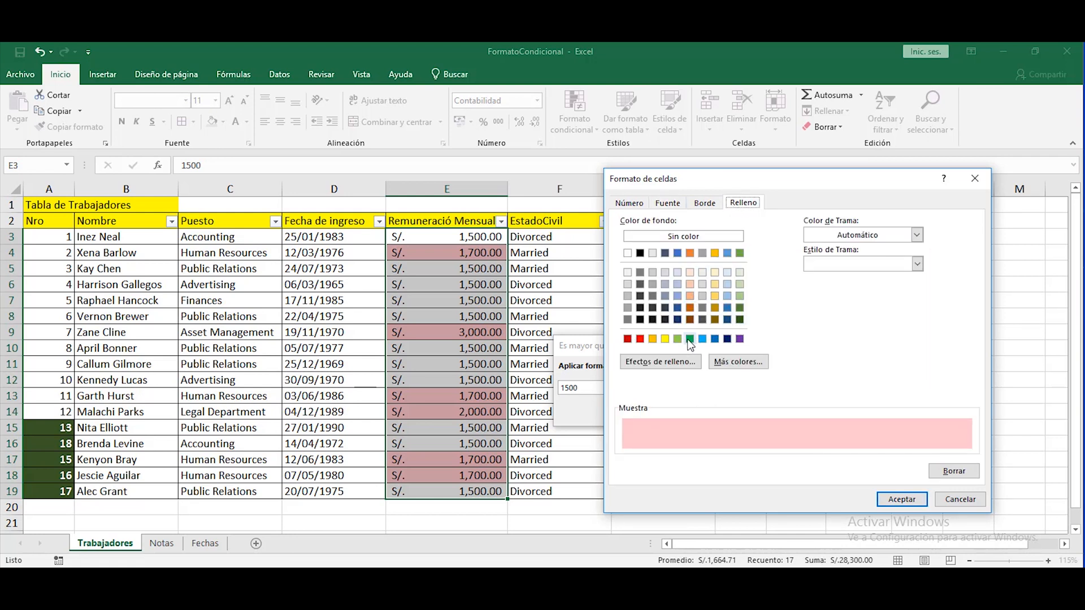
pyautogui.click(639, 339)
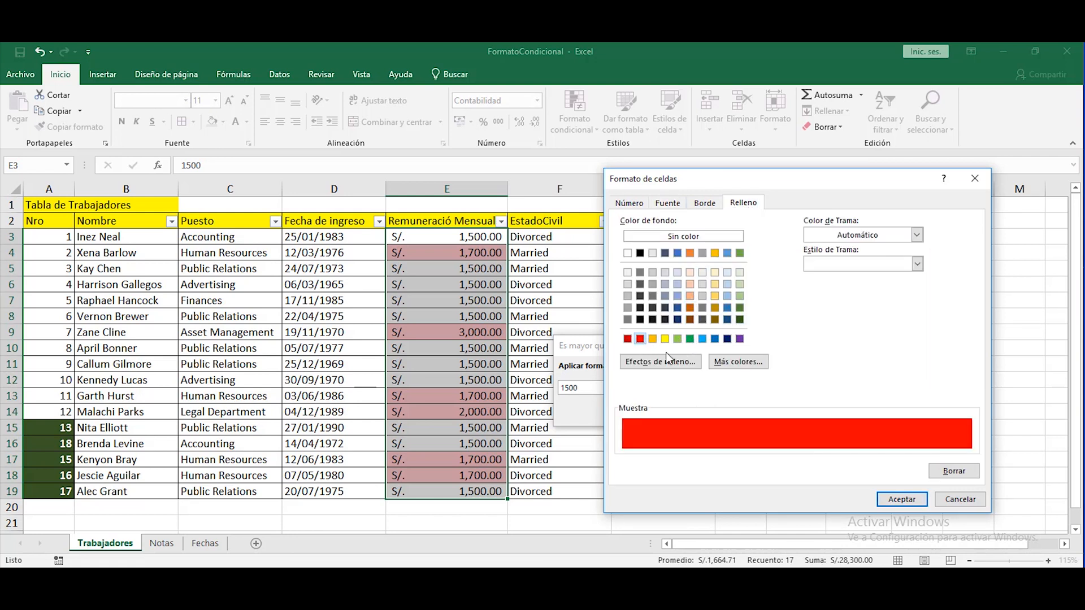
pyautogui.click(900, 500)
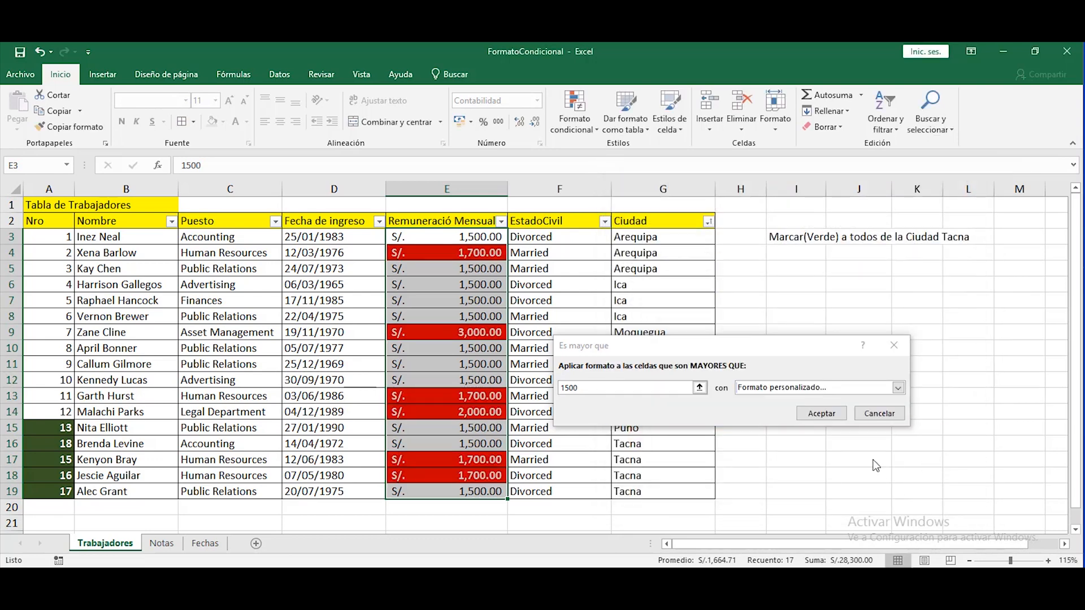
pyautogui.press('Return')
pyautogui.click(557, 237)
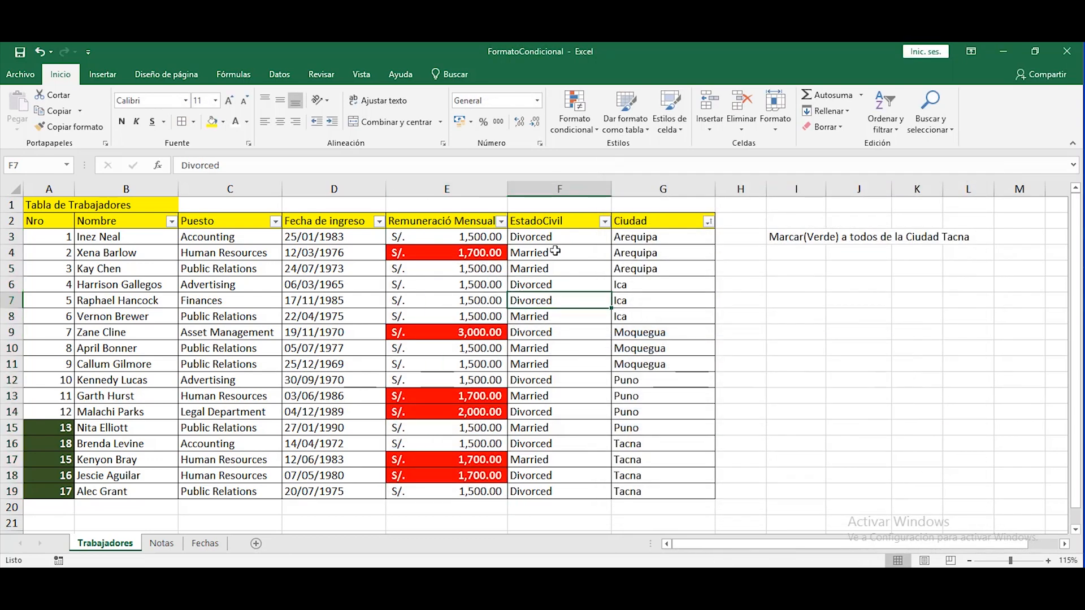
# Step: Start an equal-to highlighting rule on the EstadoCivil values in F3:F19 that matches Married
pyautogui.moveTo(559, 235); pyautogui.dragTo(559, 492)
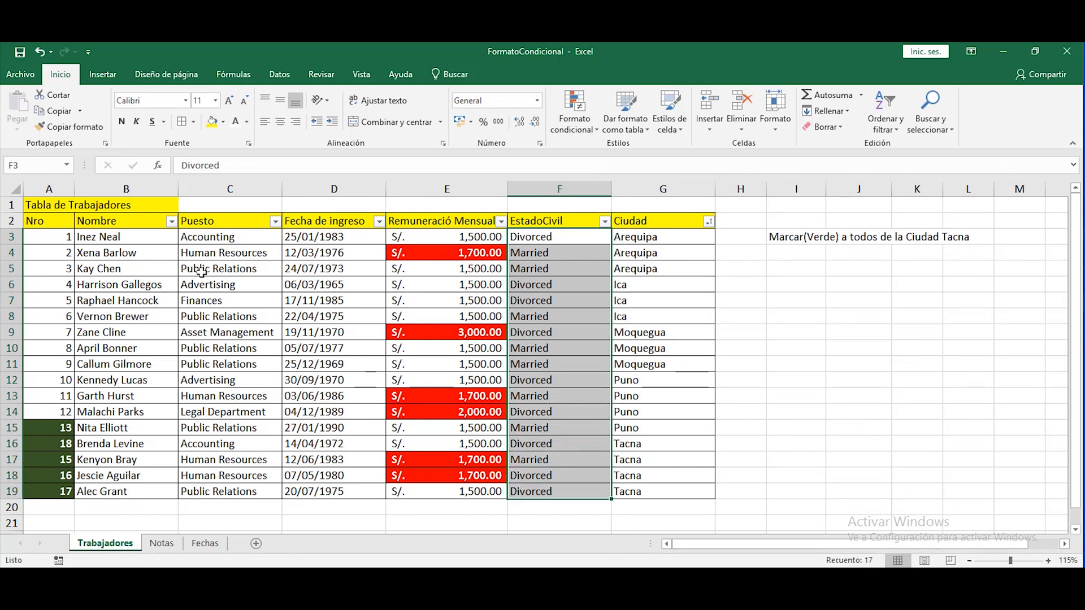
pyautogui.click(563, 238)
pyautogui.click(558, 253)
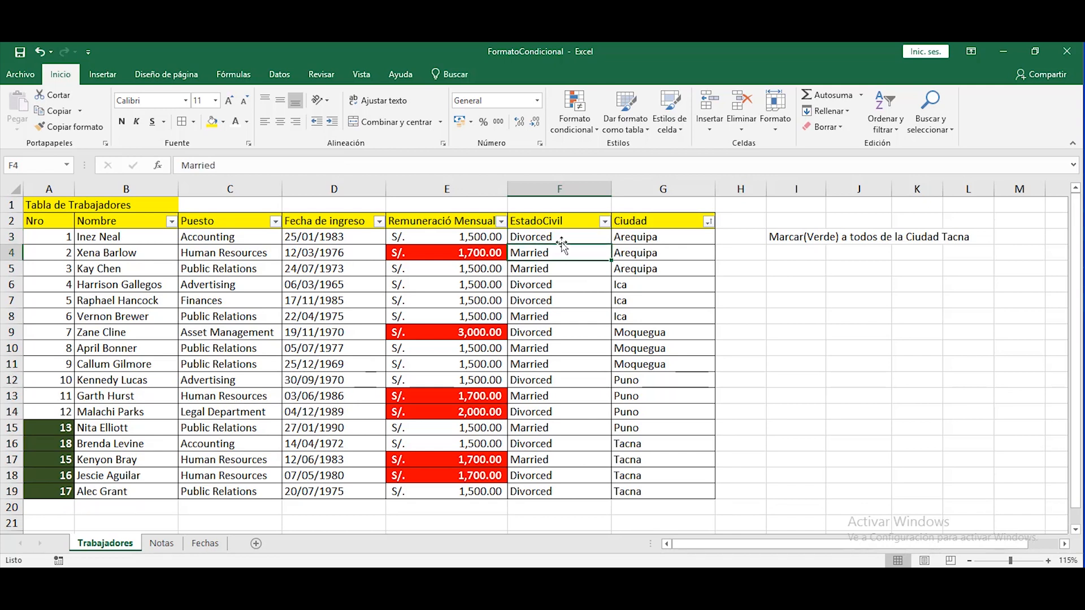
pyautogui.moveTo(562, 240); pyautogui.dragTo(566, 488)
pyautogui.click(591, 127)
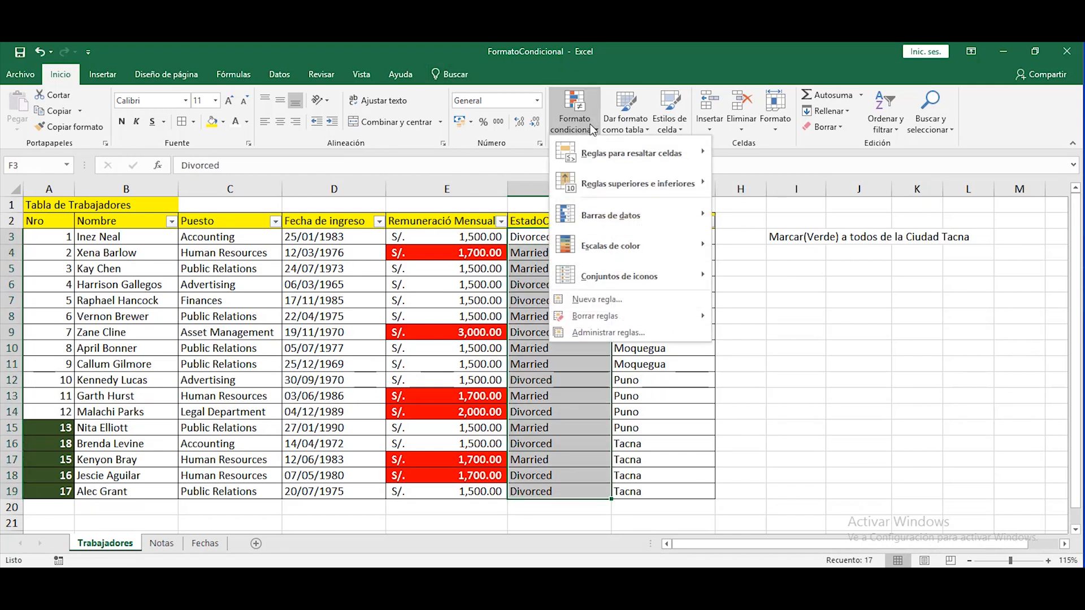
pyautogui.moveTo(646, 163)
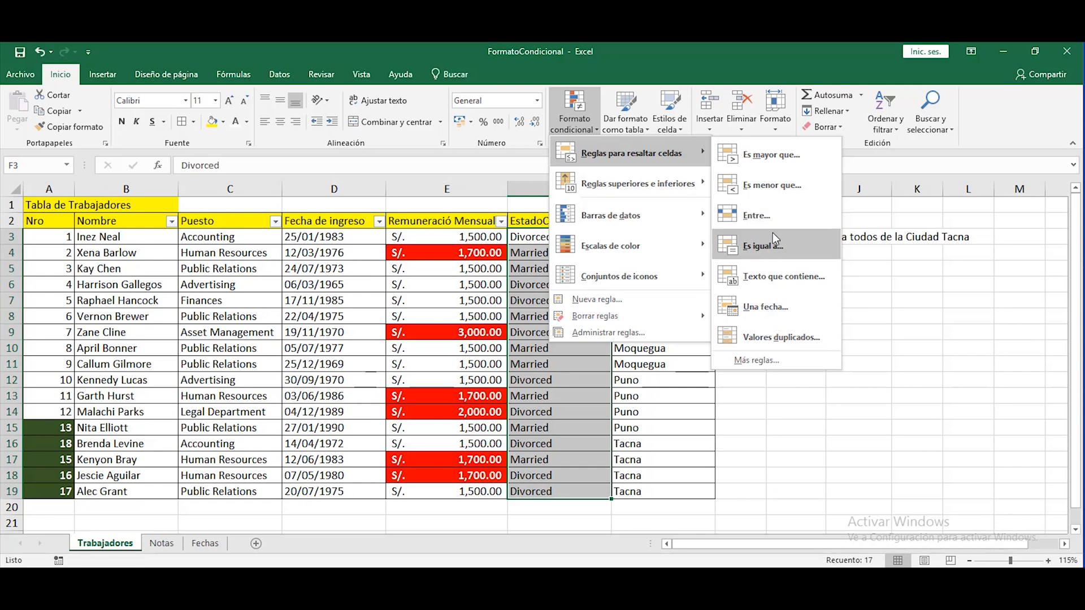
pyautogui.click(794, 253)
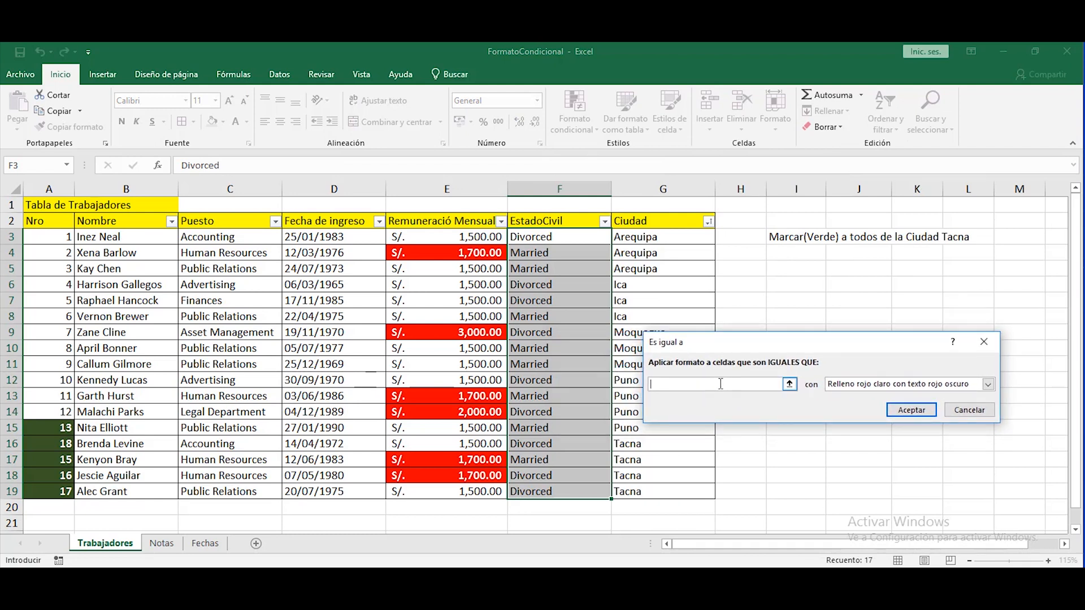
pyautogui.write('Married')
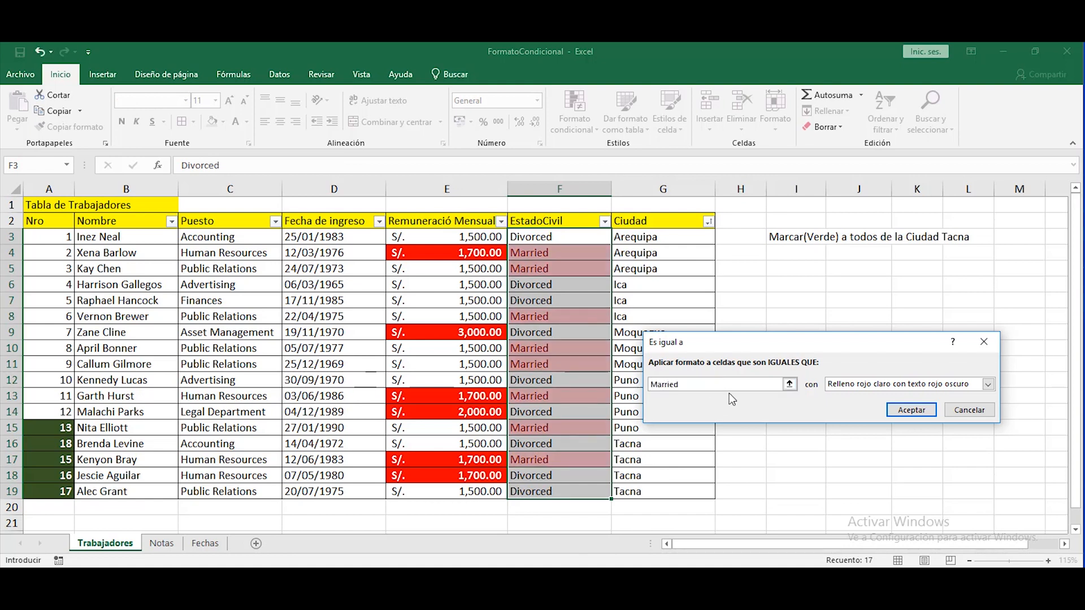
# Step: Choose a custom format for the Married rule and set its background to standard green
pyautogui.click(853, 389)
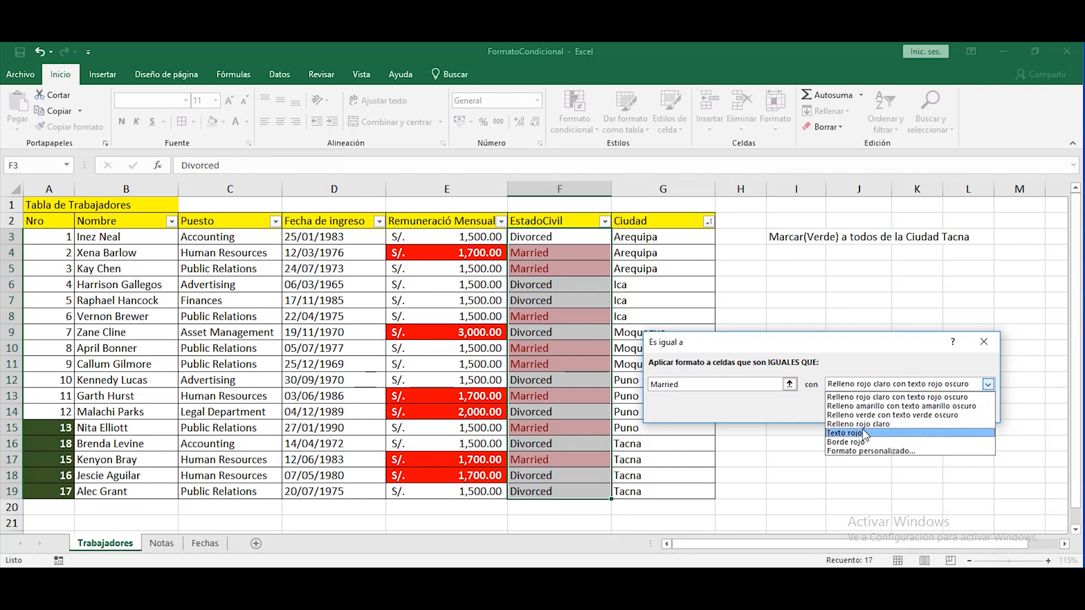
pyautogui.click(870, 421)
pyautogui.click(887, 391)
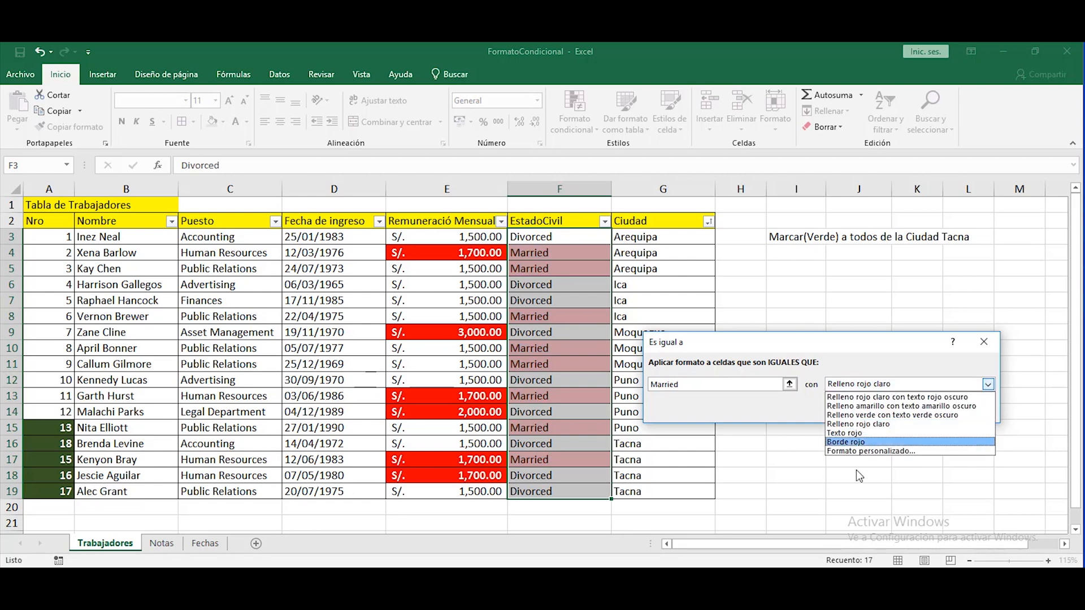
pyautogui.click(859, 450)
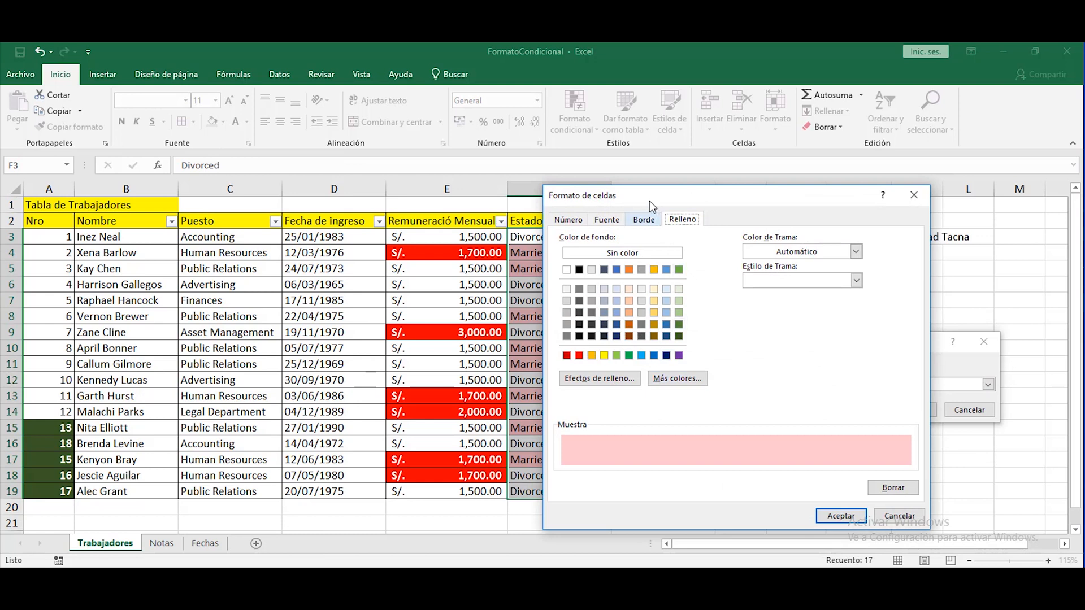
pyautogui.moveTo(649, 201); pyautogui.dragTo(787, 194)
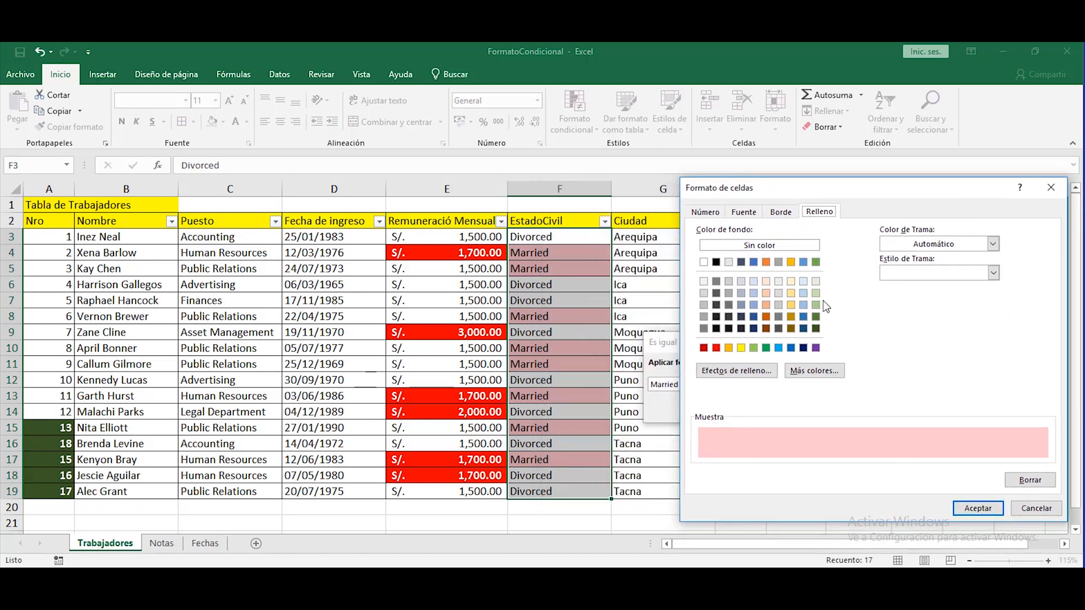
pyautogui.click(766, 348)
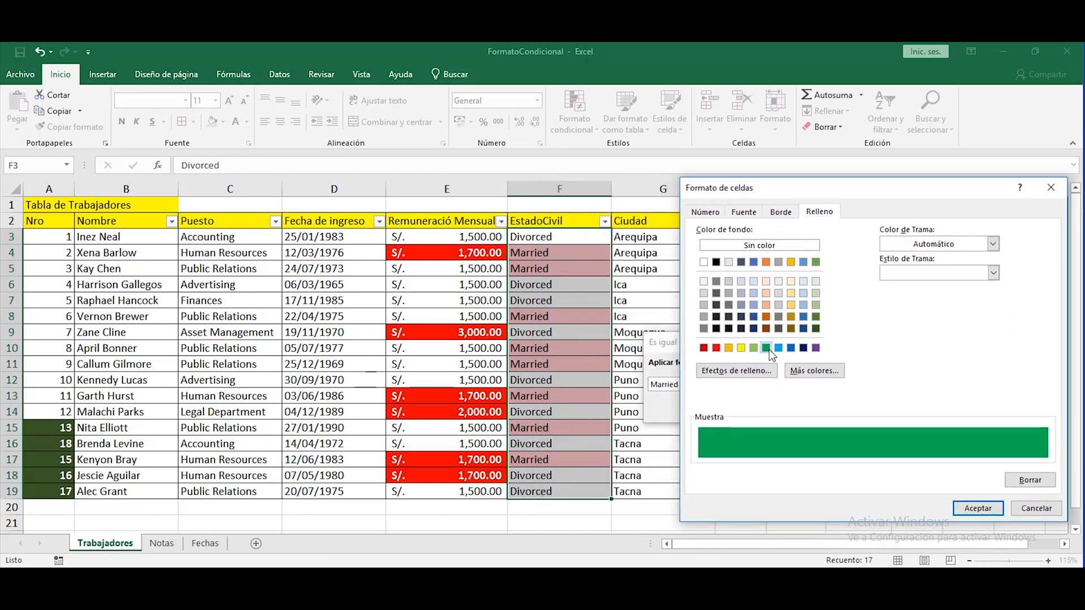
# Step: Set the custom format's font color to white, accept it, and apply the Married rule to the EstadoCivil column
pyautogui.click(744, 212)
pyautogui.click(931, 328)
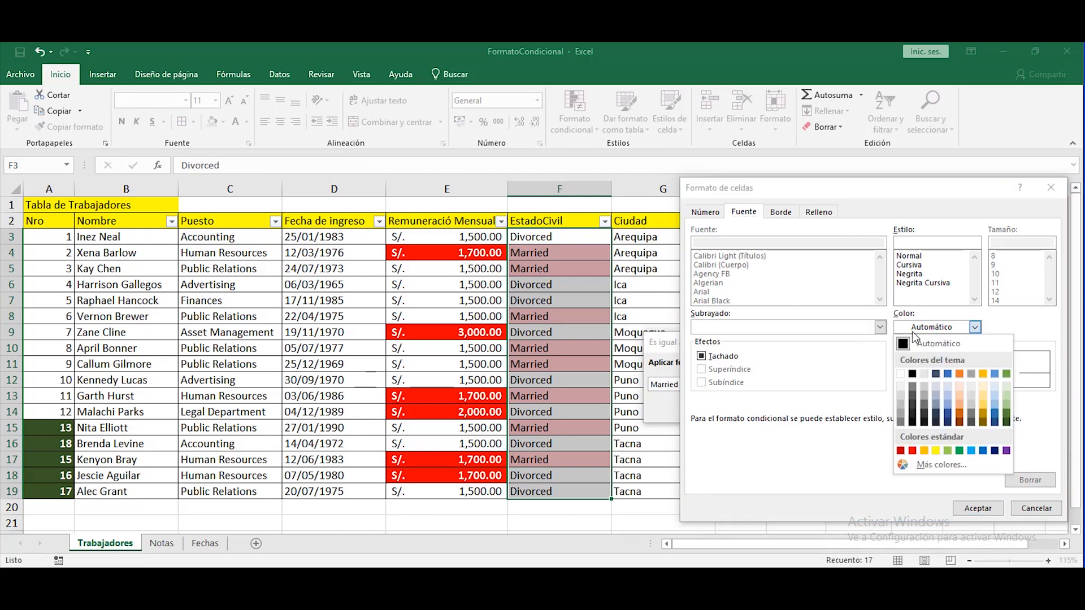
pyautogui.click(901, 372)
pyautogui.click(979, 509)
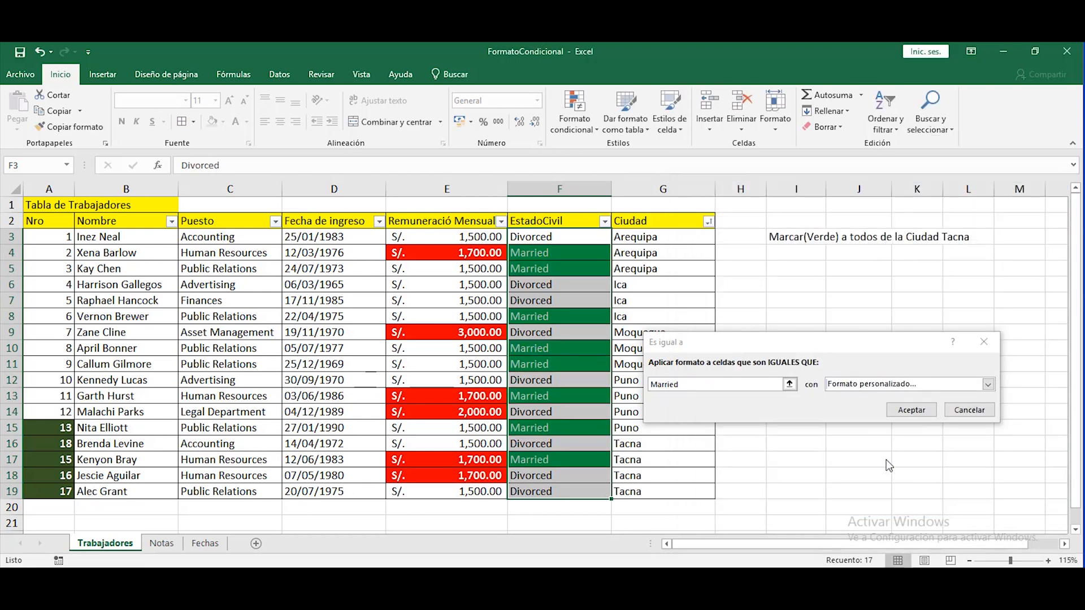
pyautogui.click(908, 409)
# Step: Test the Married rule by copying the Married value from F8 and pasting it into F7
pyautogui.click(517, 365)
pyautogui.press('Up')
pyautogui.press('Up')
pyautogui.press('Up')
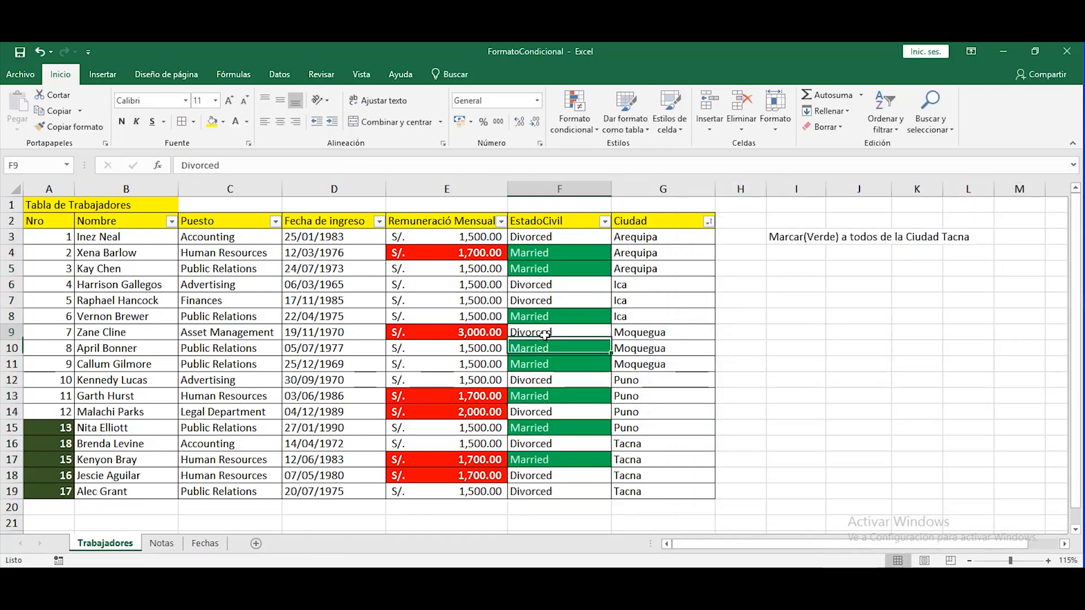
pyautogui.press('Up')
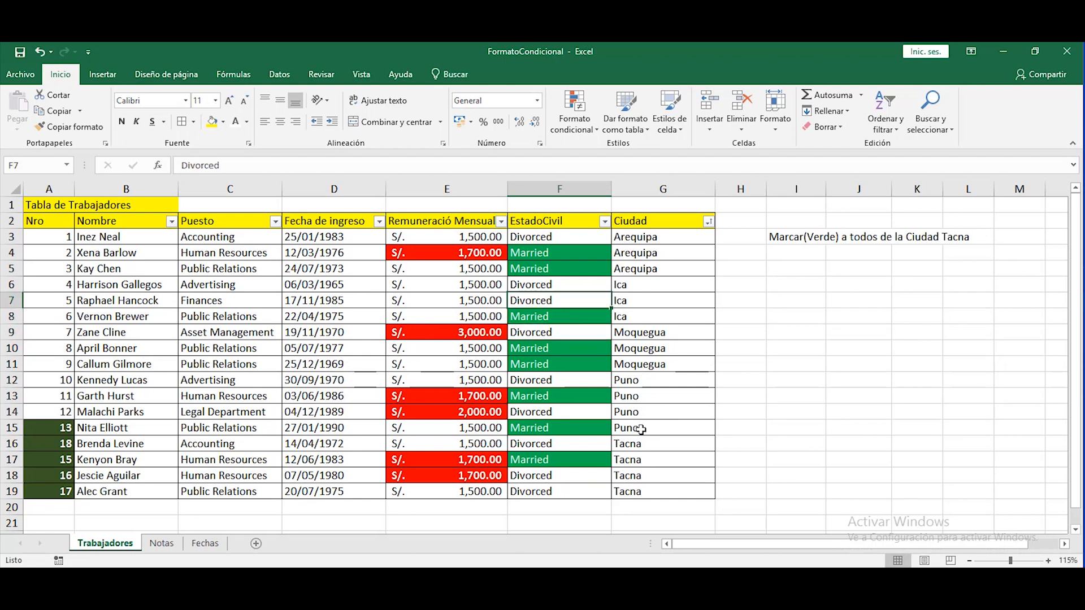
pyautogui.press('Down')
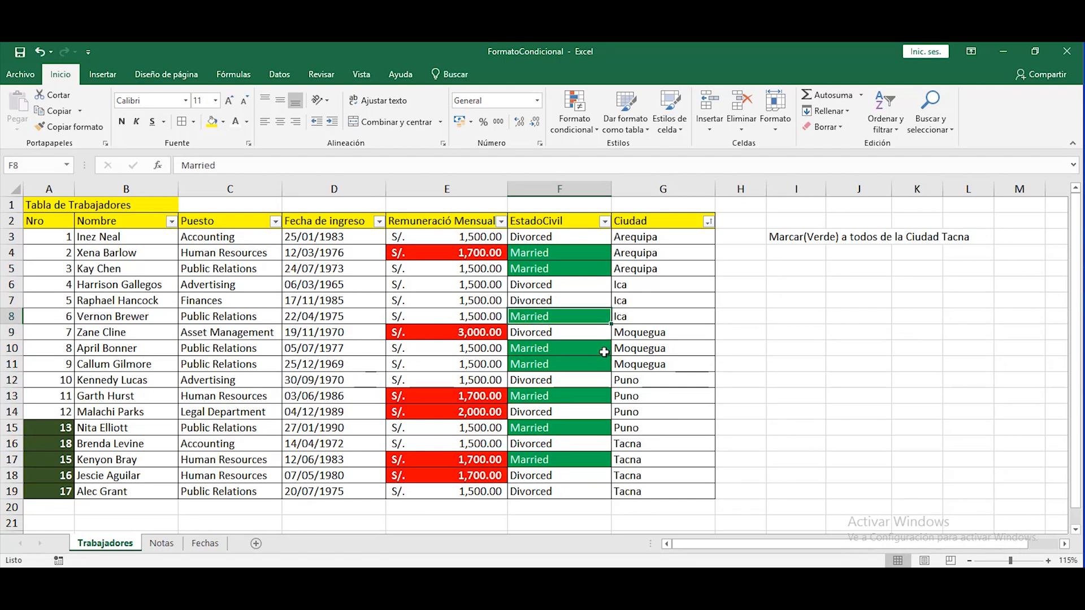
pyautogui.rightClick(557, 315)
pyautogui.click(602, 283)
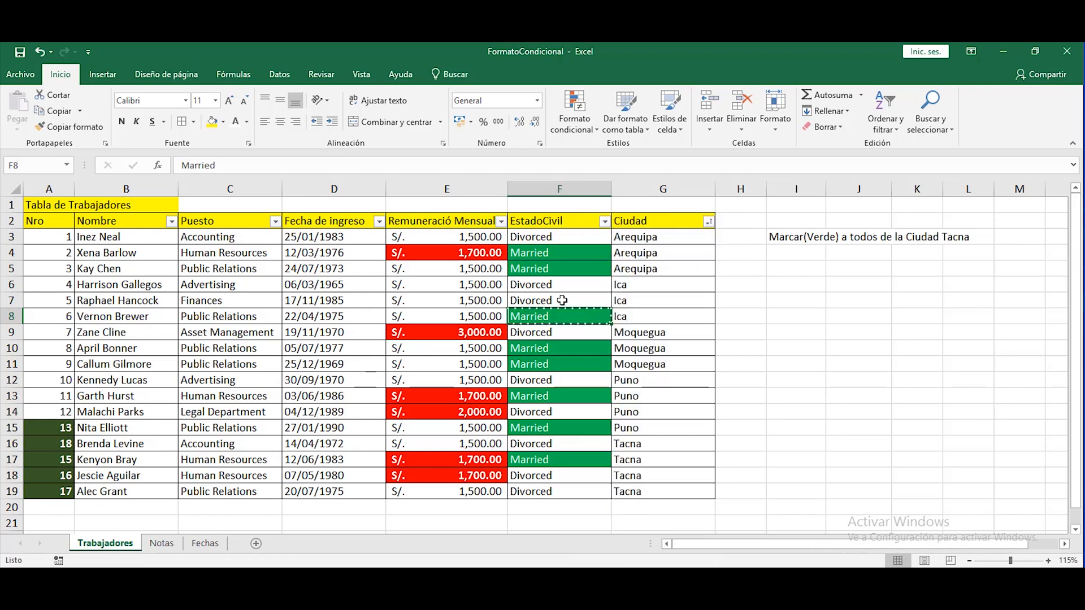
pyautogui.press('Up')
pyautogui.rightClick(551, 300)
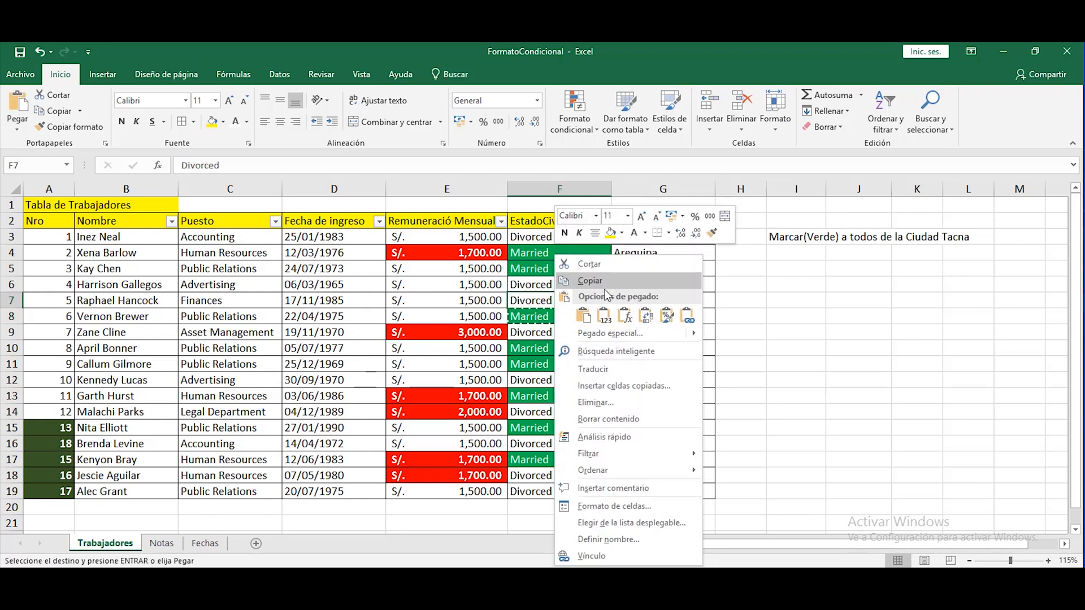
pyautogui.click(585, 318)
# Step: Change the EstadoCivil entry in F6 to Married and check the highlighting across the column
pyautogui.press('Up')
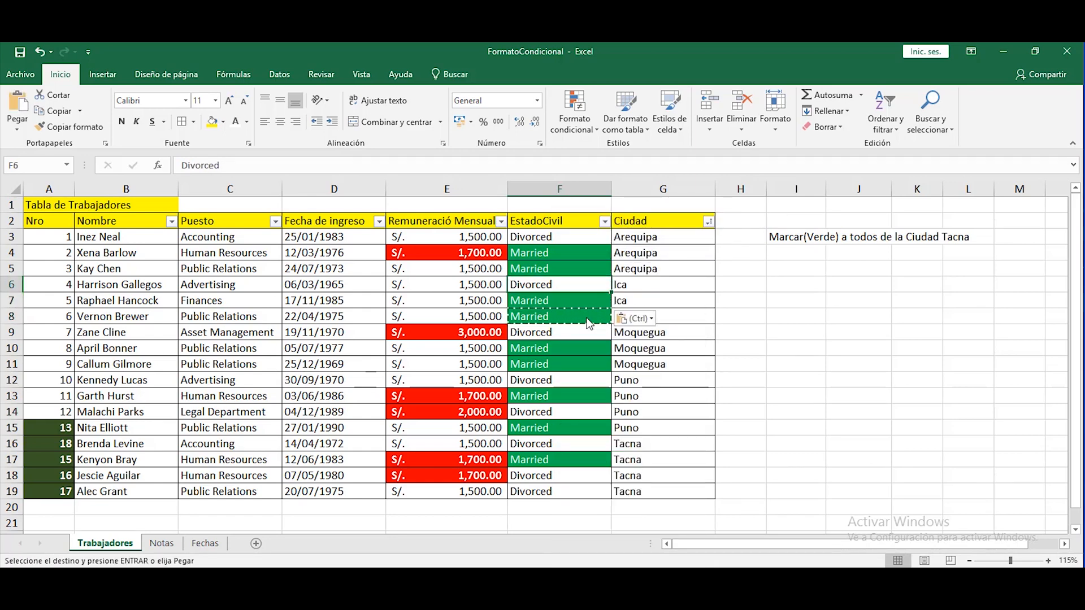
pyautogui.press('Escape')
pyautogui.press('F2')
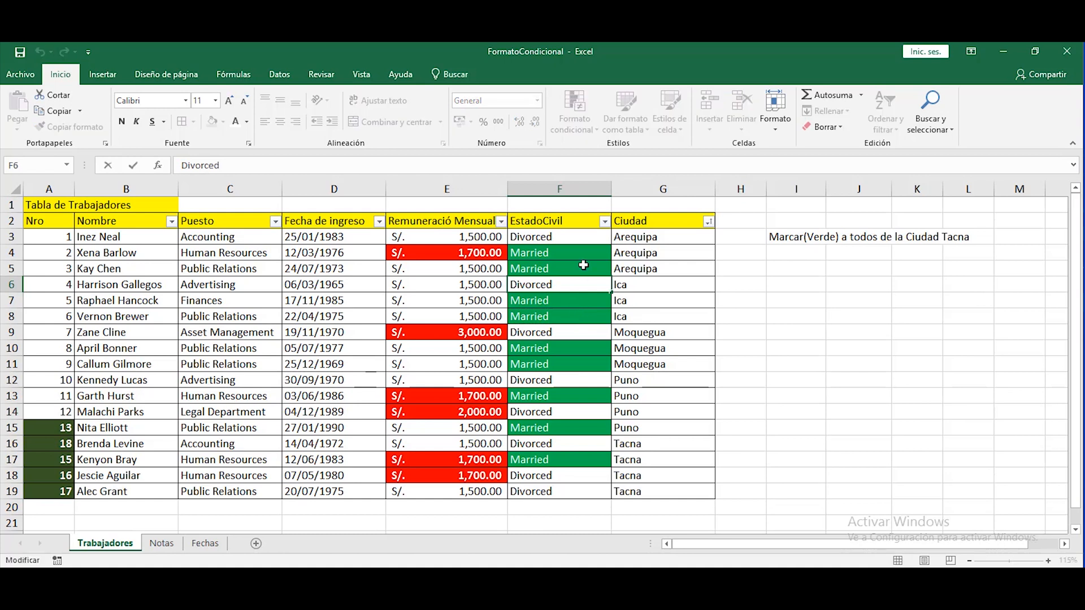
pyautogui.moveTo(554, 284); pyautogui.dragTo(510, 284)
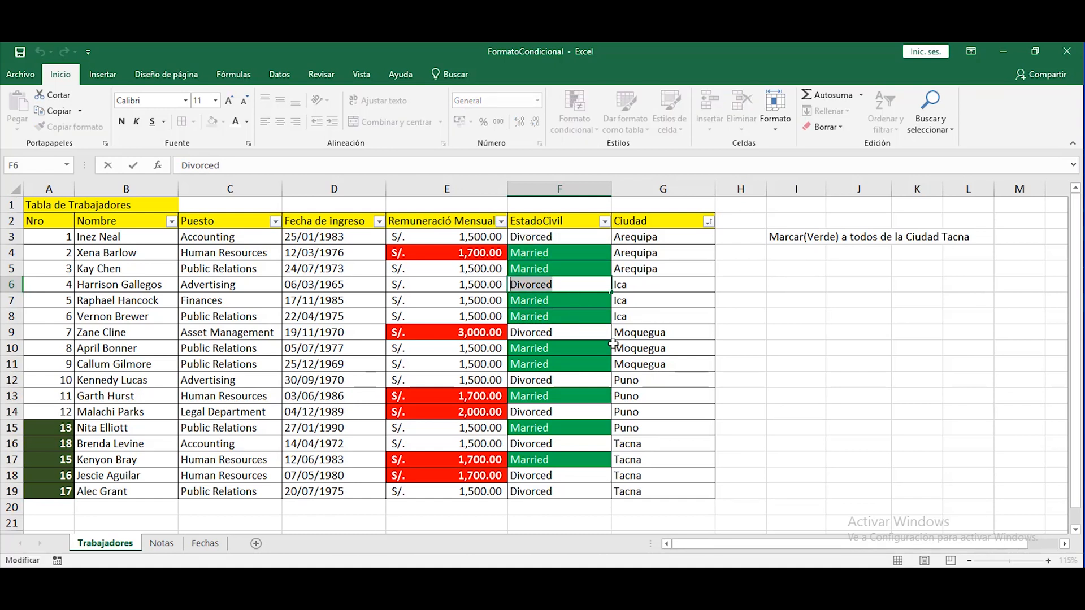
pyautogui.write('Married')
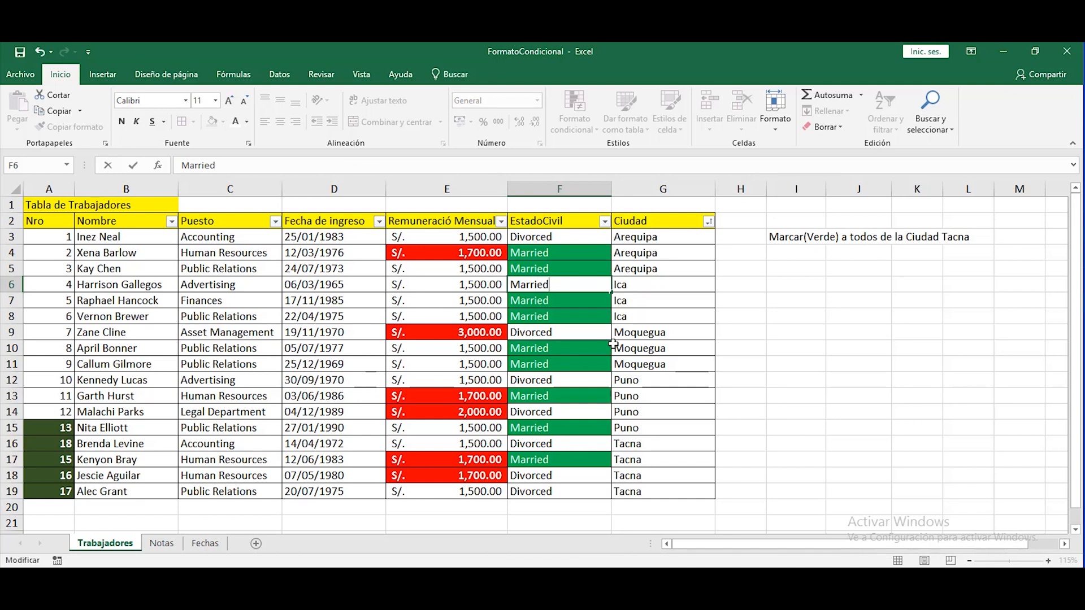
pyautogui.press('Return')
pyautogui.press('Up')
pyautogui.press('Up')
pyautogui.press('Up')
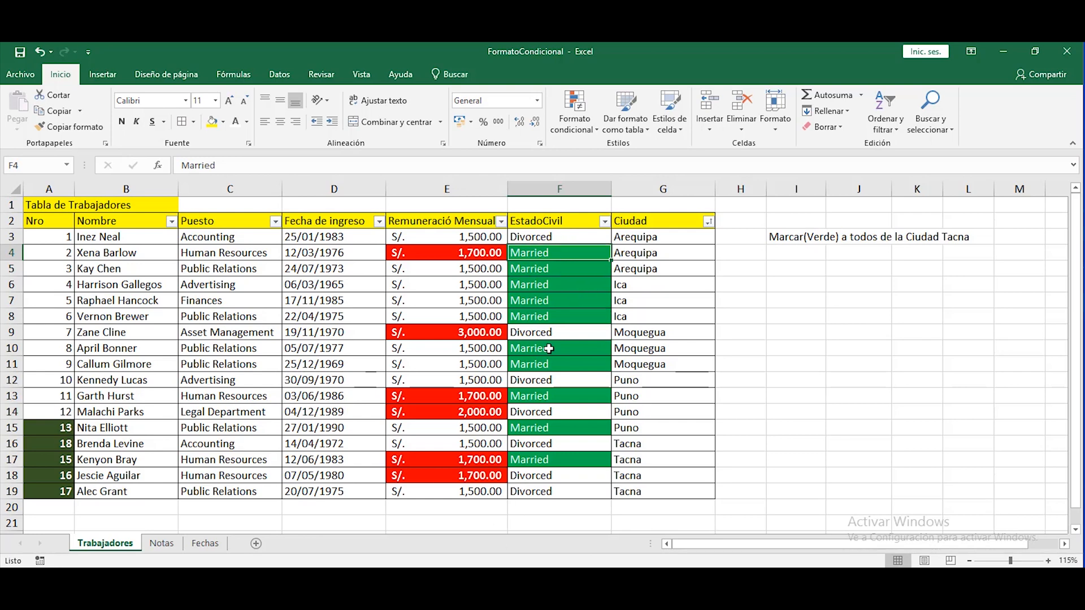
pyautogui.moveTo(560, 237); pyautogui.dragTo(552, 485)
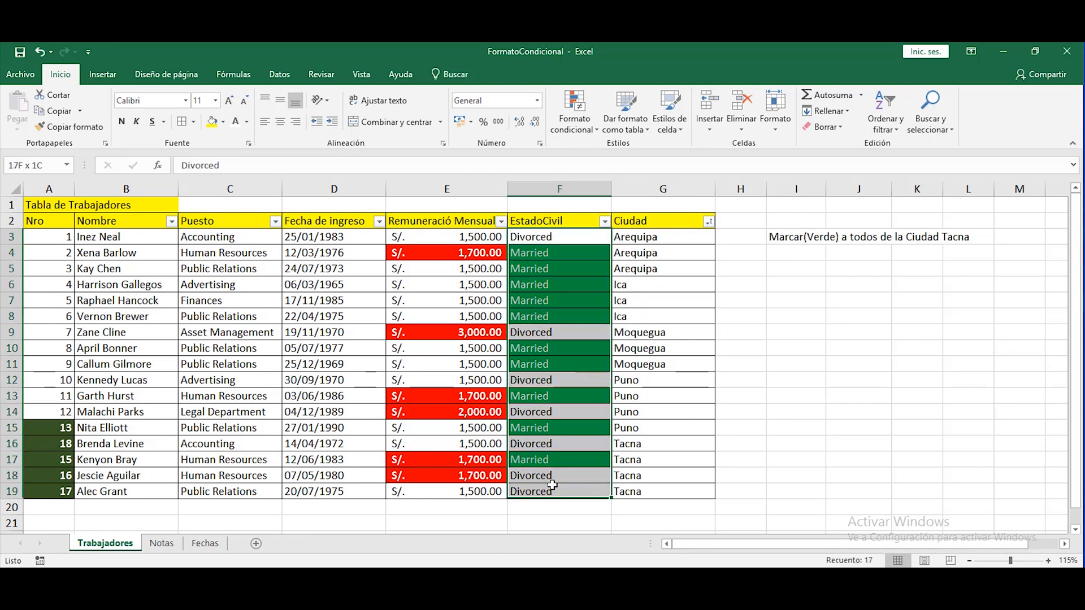
pyautogui.click(955, 332)
# Step: Start an equal-to highlighting rule on the Ciudad values in G3:G19 that matches Tacna, with the green fill and dark green text preset
pyautogui.click(792, 237)
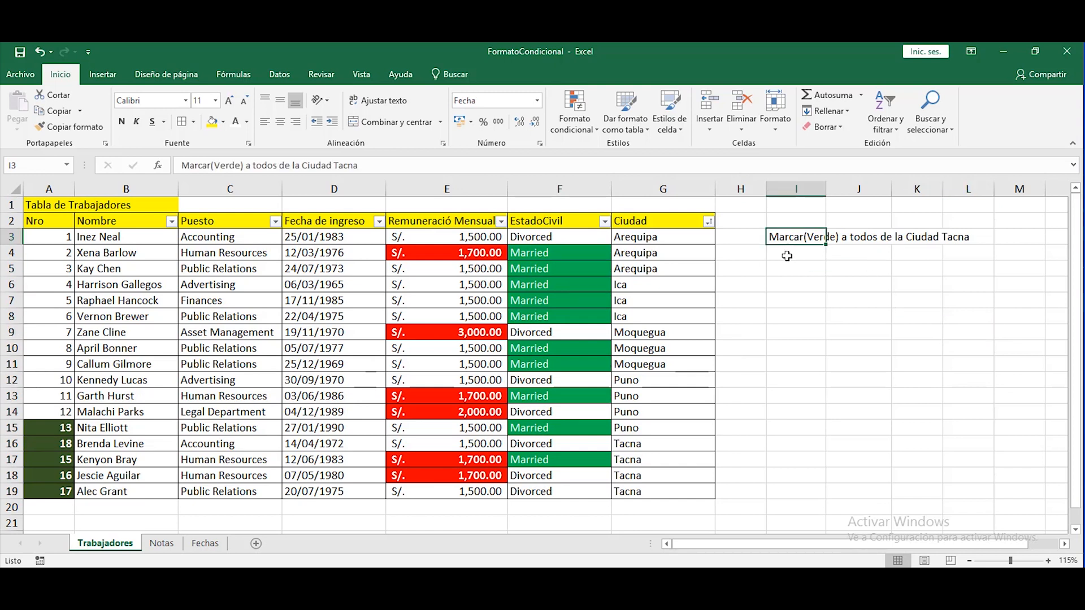
pyautogui.click(772, 265)
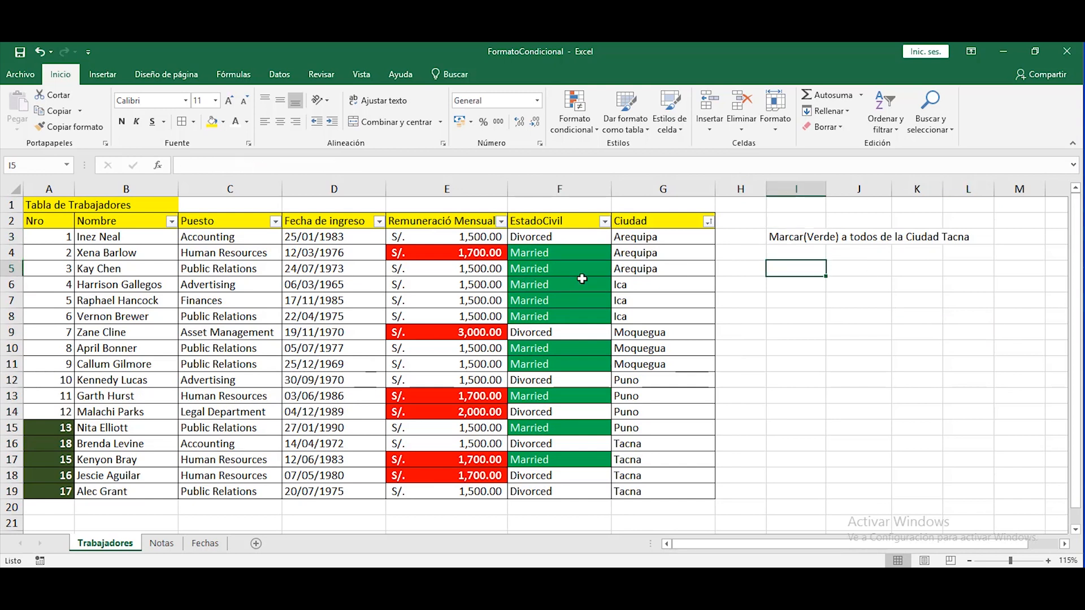
pyautogui.moveTo(653, 238); pyautogui.dragTo(650, 490)
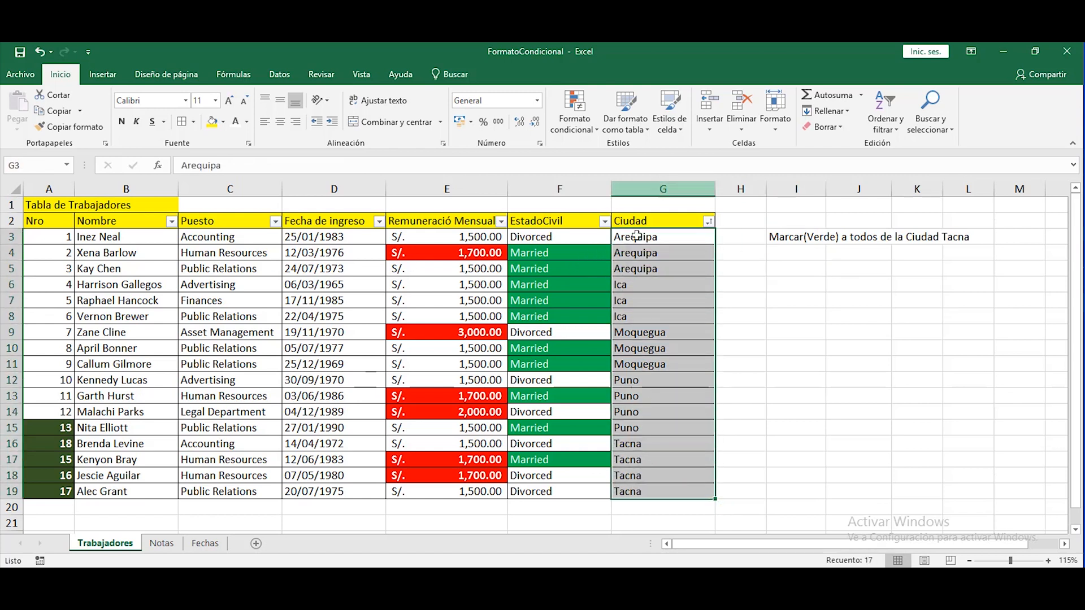
pyautogui.click(596, 131)
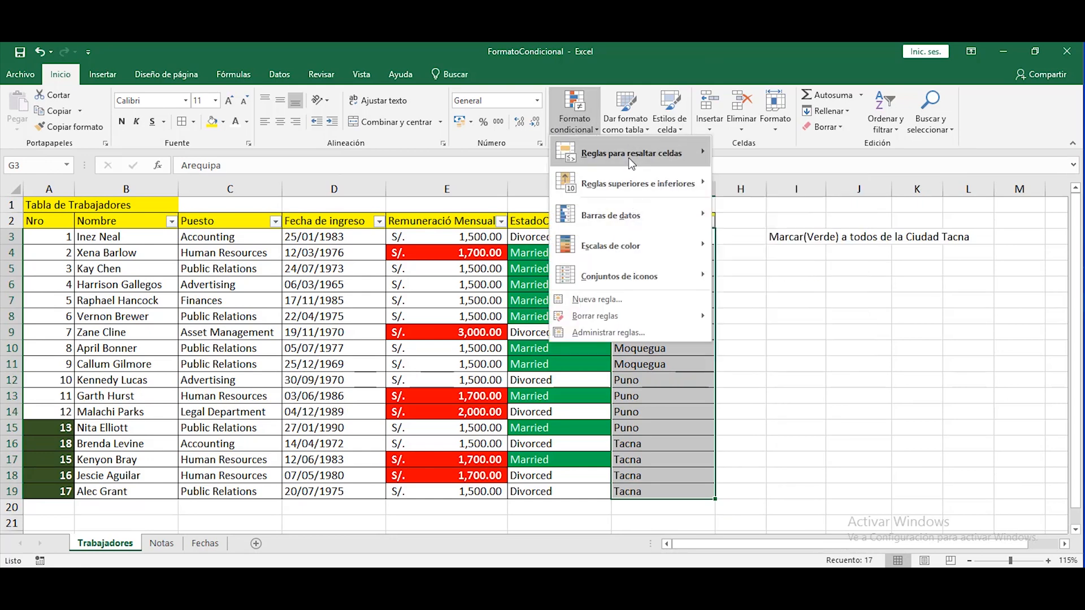
pyautogui.moveTo(629, 159)
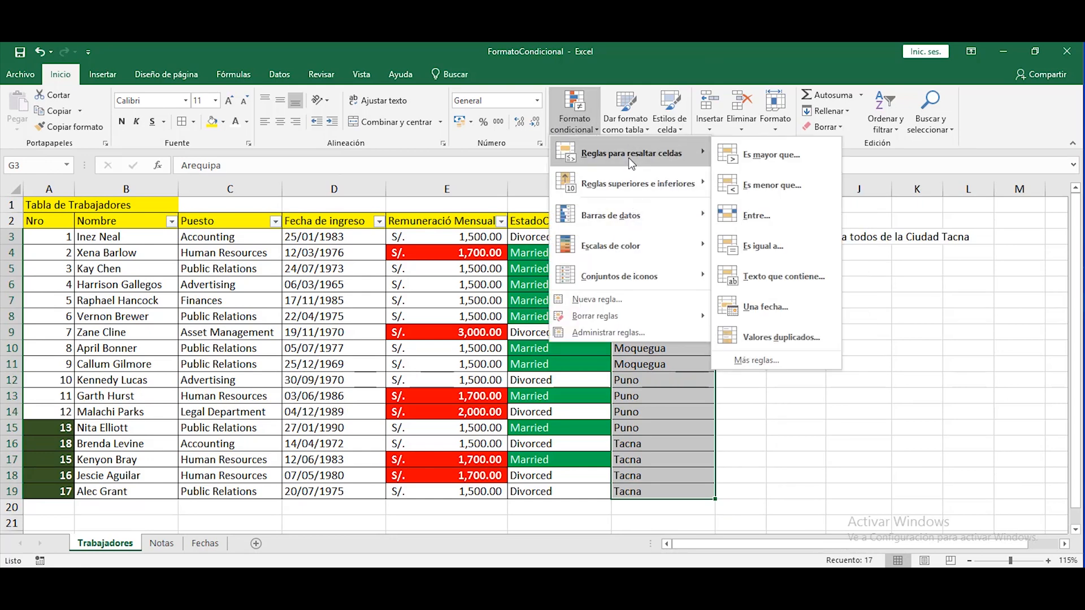
pyautogui.click(763, 246)
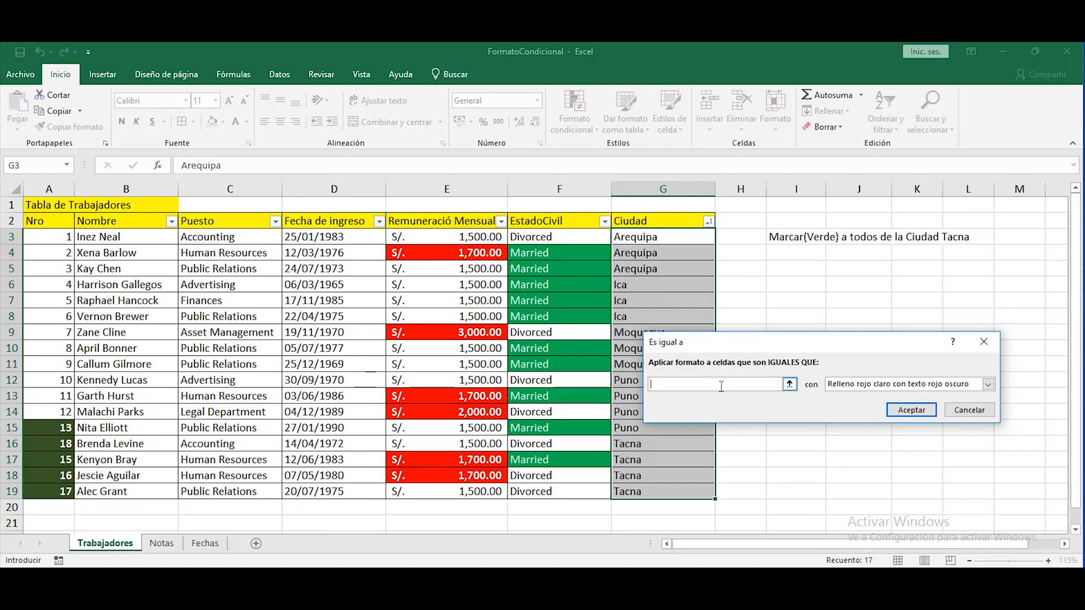
pyautogui.write('Tacna')
pyautogui.click(853, 388)
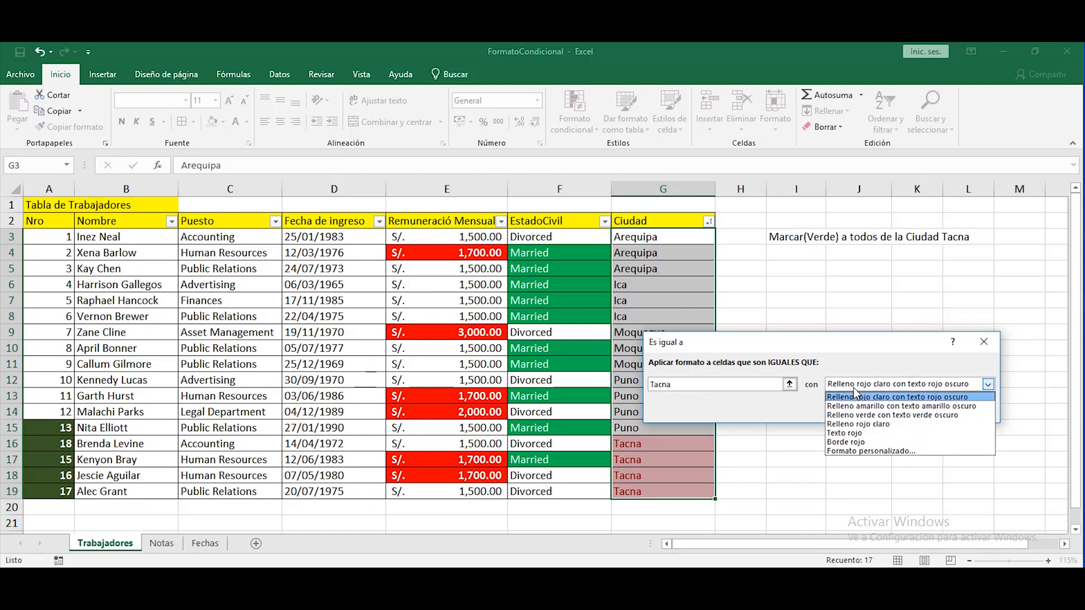
pyautogui.click(870, 416)
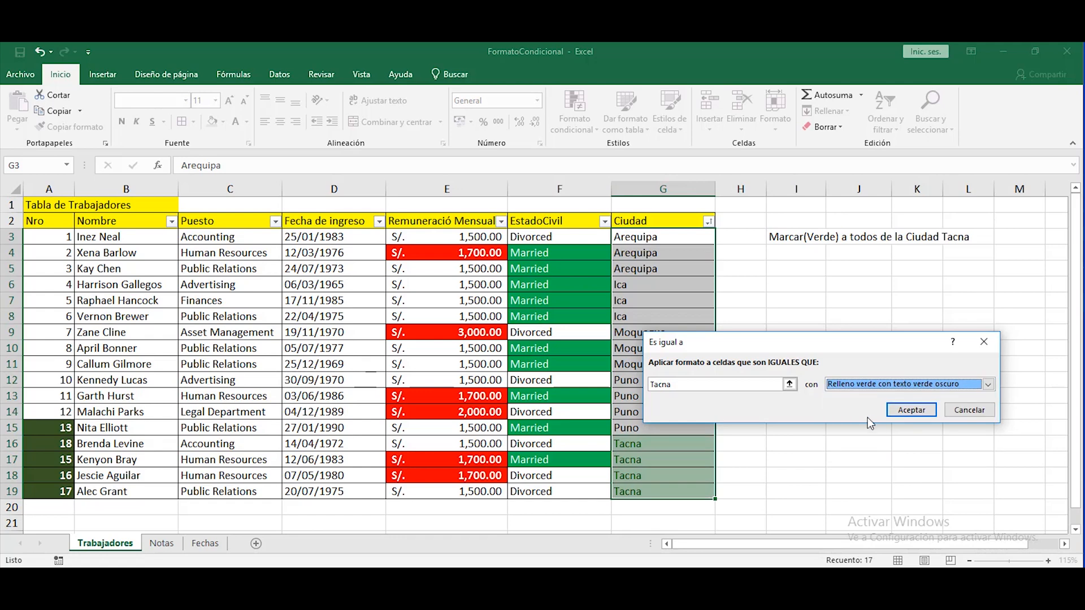
# Step: Switch the Tacna rule to a custom format and set its background to the darkest theme green
pyautogui.click(885, 388)
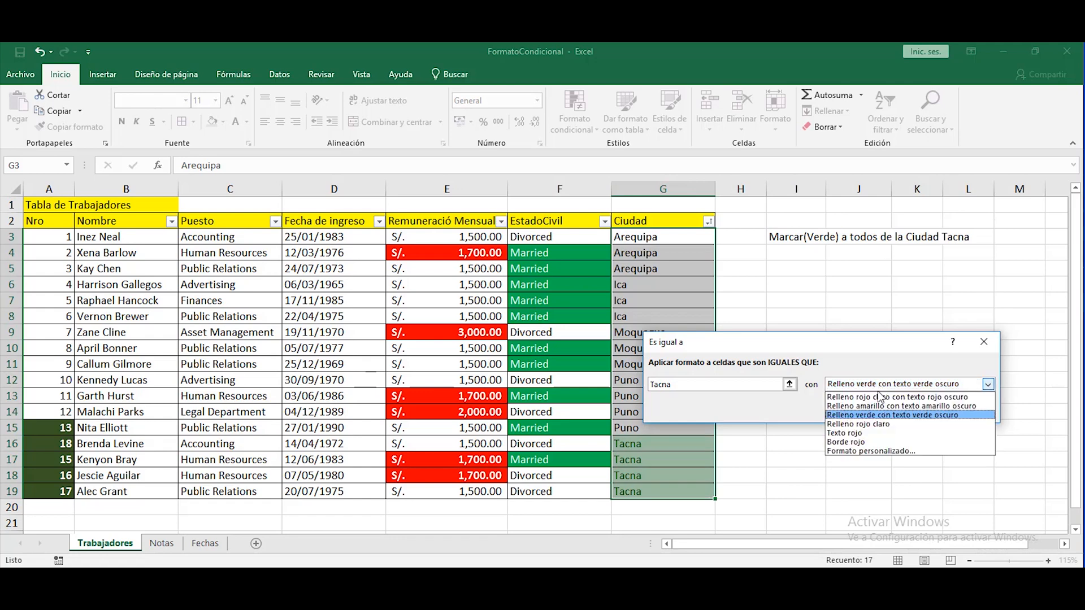
pyautogui.click(864, 452)
pyautogui.moveTo(763, 204); pyautogui.dragTo(254, 205)
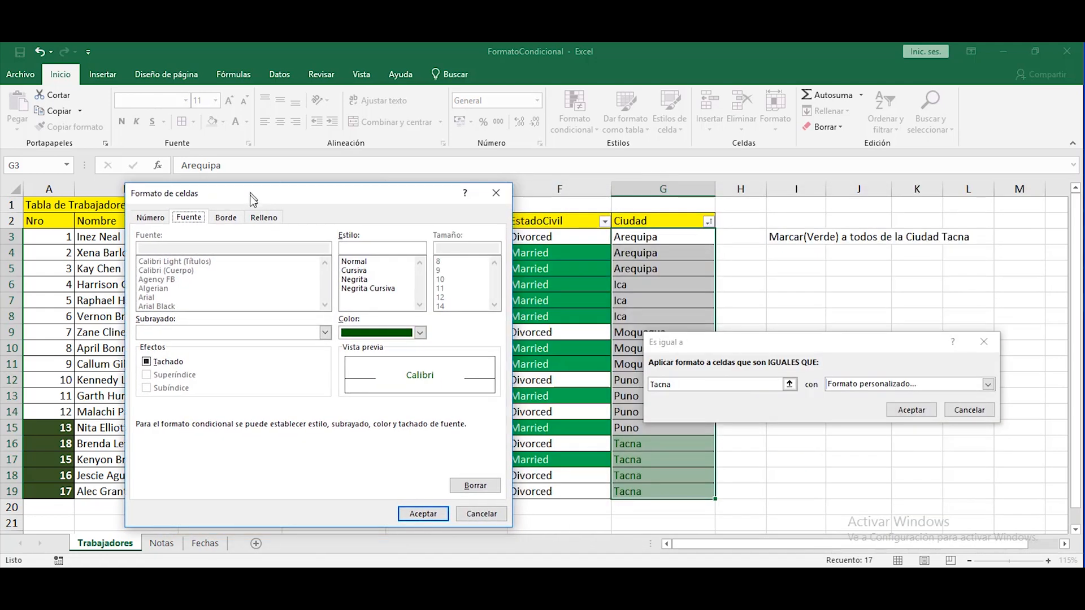
pyautogui.click(264, 218)
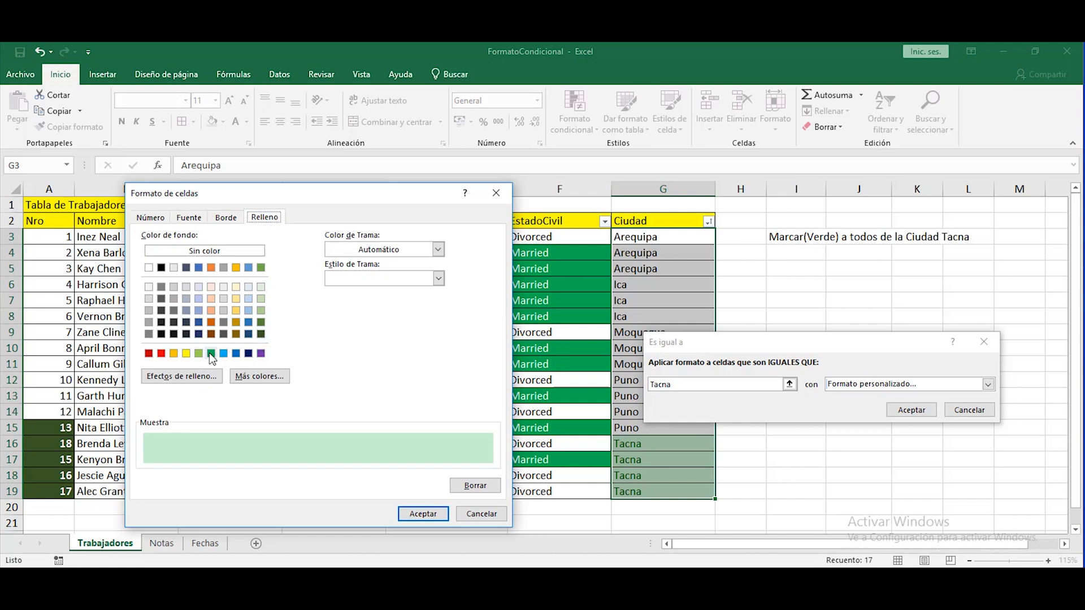
pyautogui.click(261, 335)
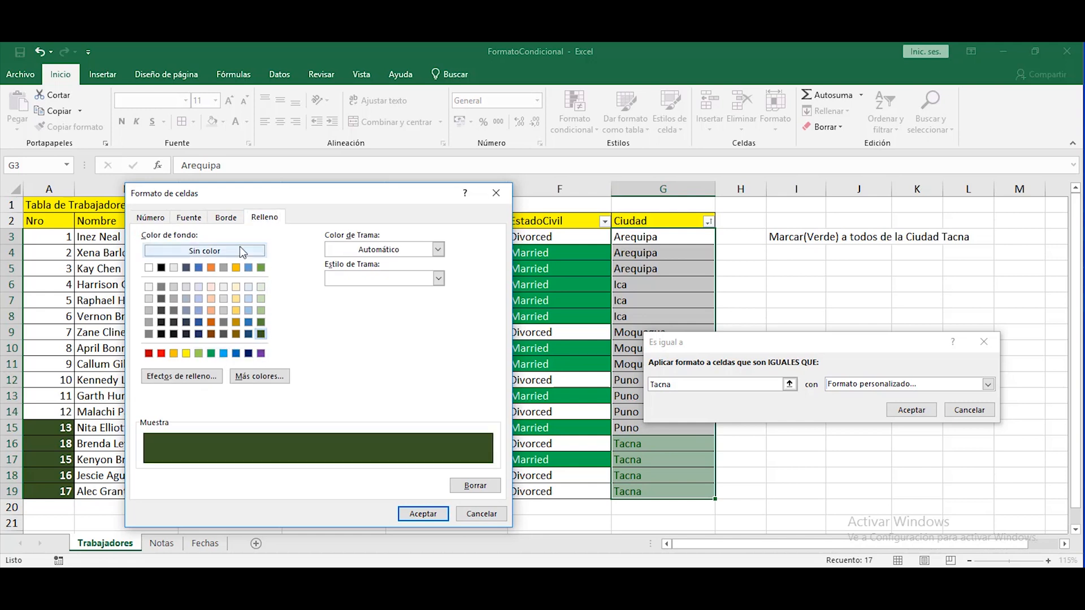
# Step: Set the custom format's font color to white, accept it, and apply the Tacna rule to the Ciudad column
pyautogui.click(188, 219)
pyautogui.click(420, 333)
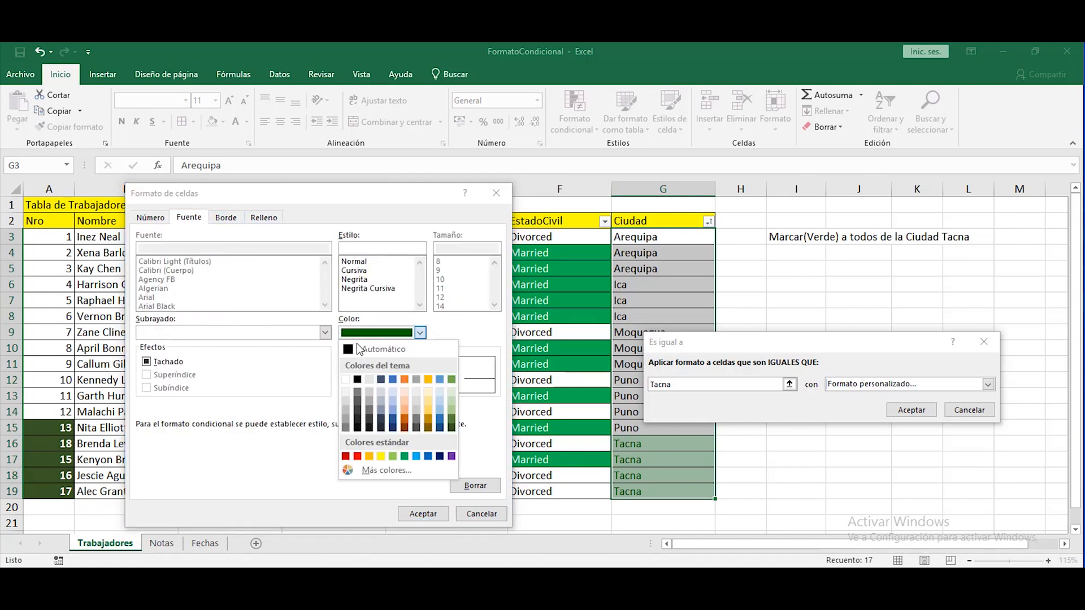
pyautogui.click(345, 379)
pyautogui.click(423, 514)
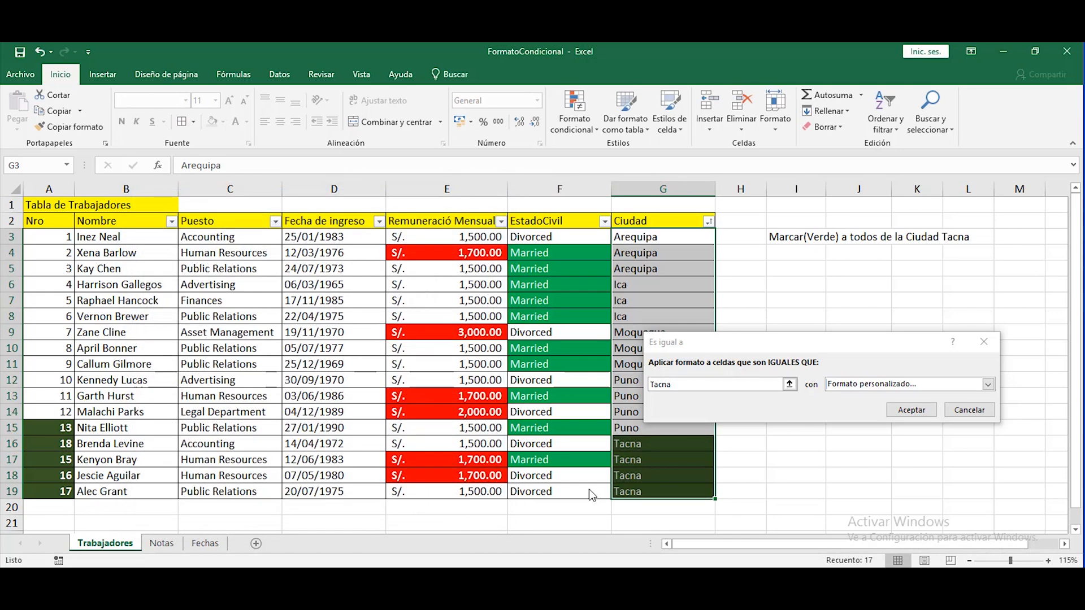
pyautogui.click(912, 410)
pyautogui.click(791, 459)
pyautogui.click(656, 273)
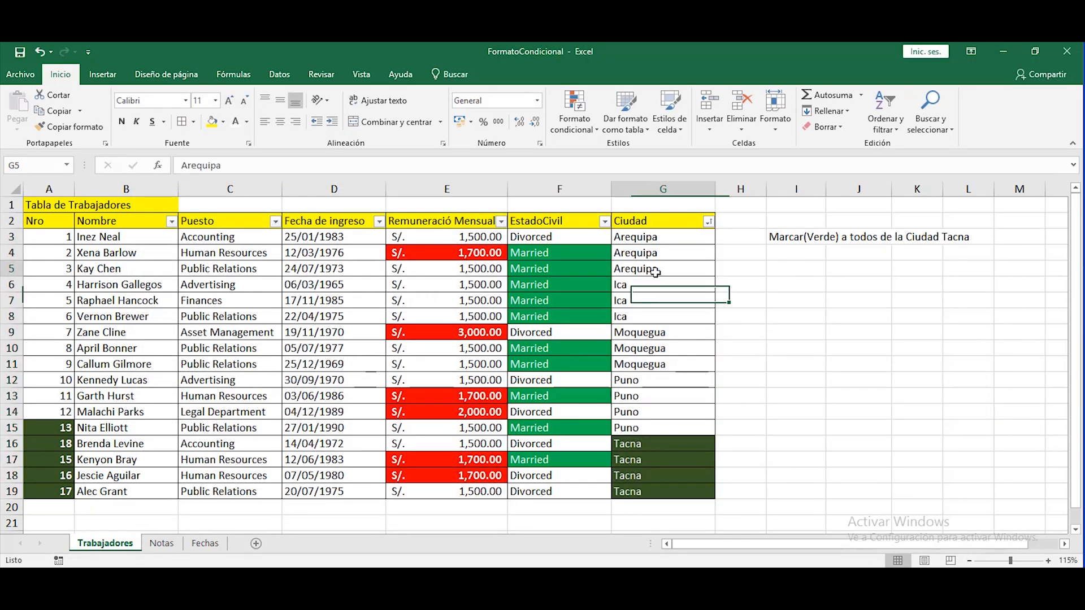
pyautogui.moveTo(57, 237); pyautogui.dragTo(660, 495)
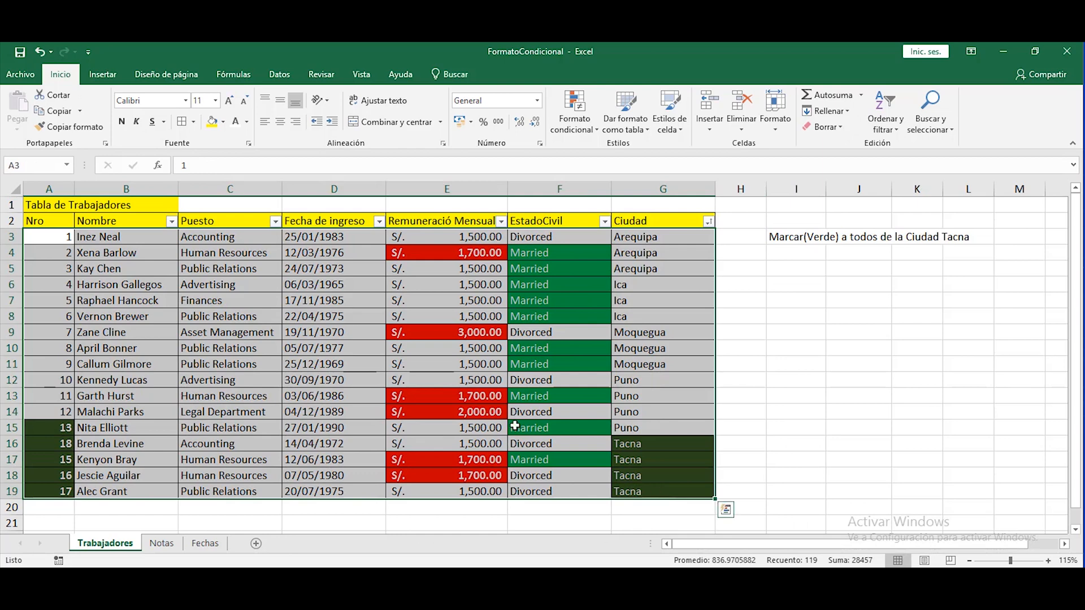
pyautogui.click(501, 413)
pyautogui.moveTo(462, 252); pyautogui.dragTo(639, 492)
# Step: Open the conditional formatting rules manager for E13, delete the greater-than-1500 rule on E3:E19, and accept the change
pyautogui.click(452, 396)
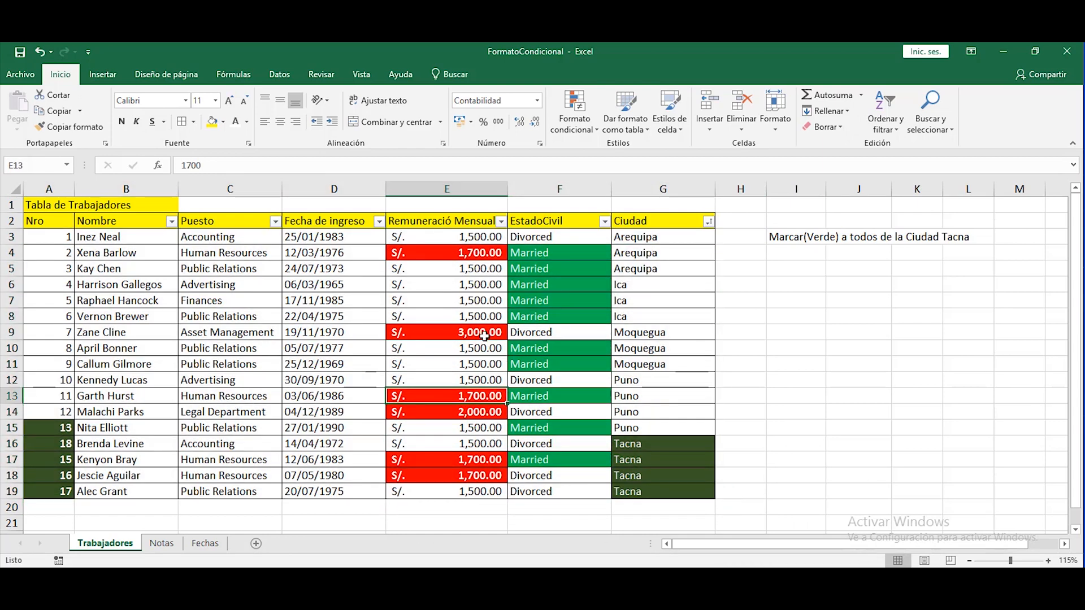
pyautogui.click(593, 130)
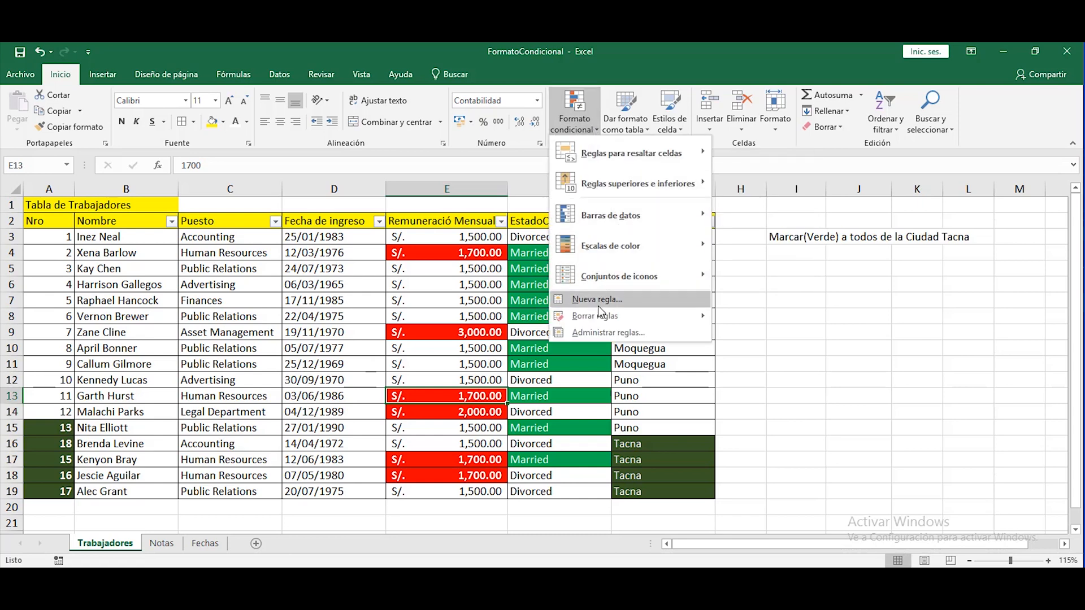
pyautogui.moveTo(595, 321)
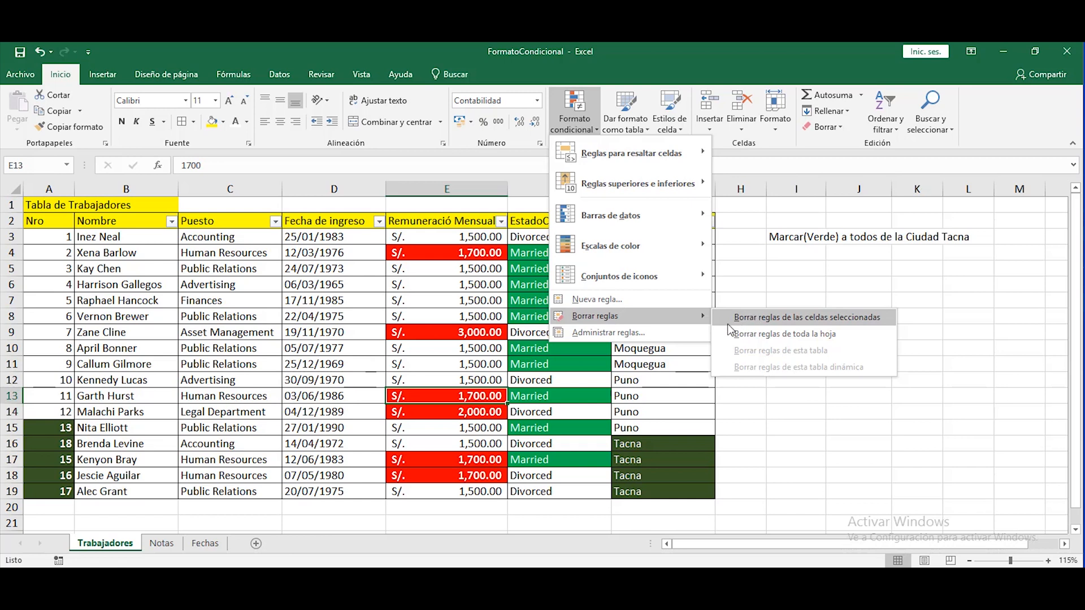
pyautogui.click(593, 334)
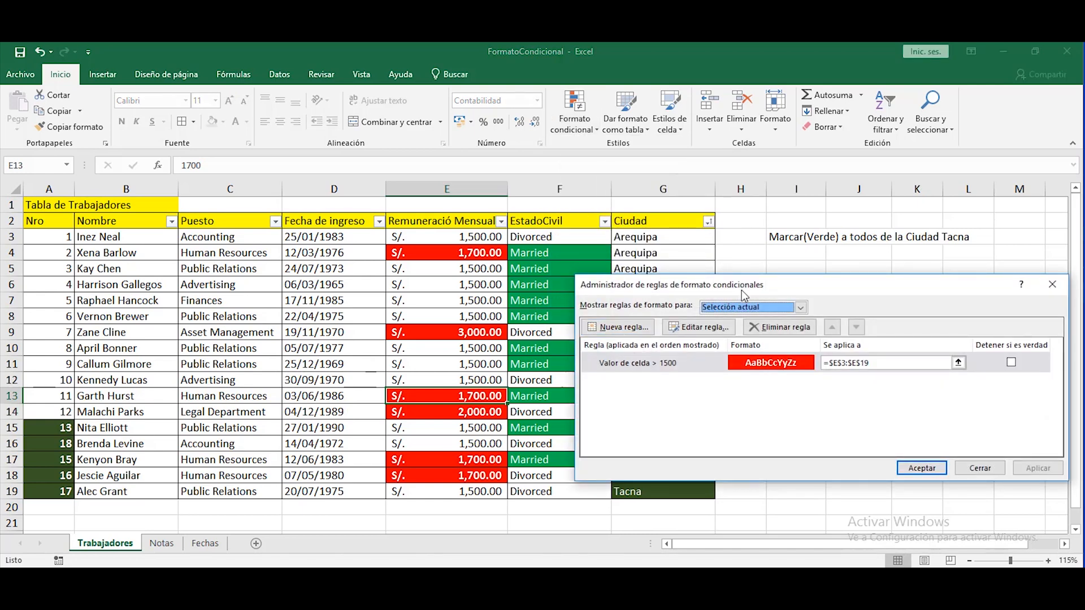
pyautogui.moveTo(747, 290); pyautogui.dragTo(726, 258)
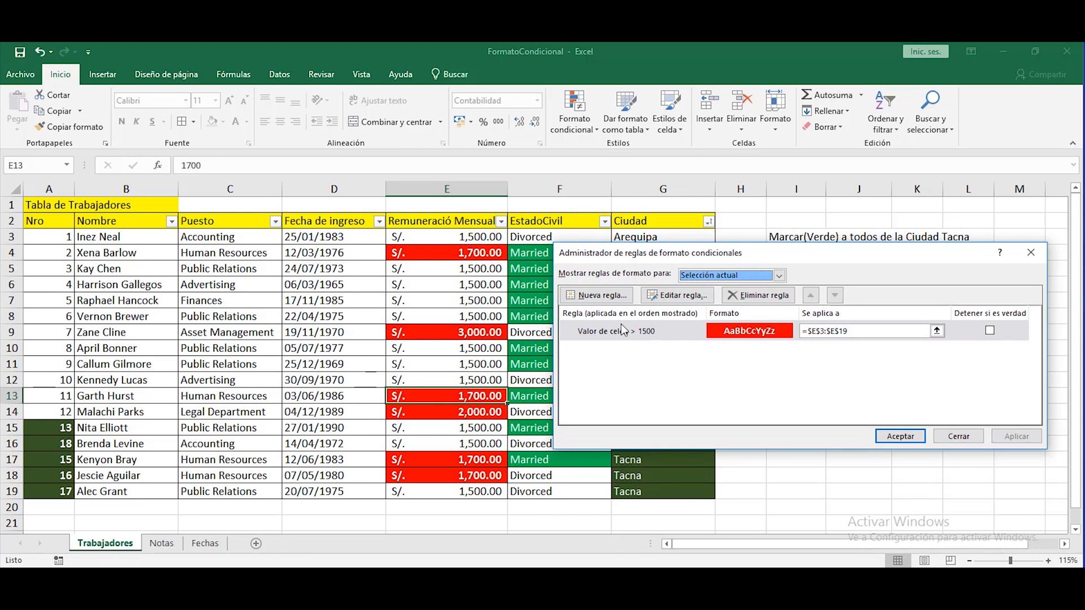
pyautogui.click(598, 334)
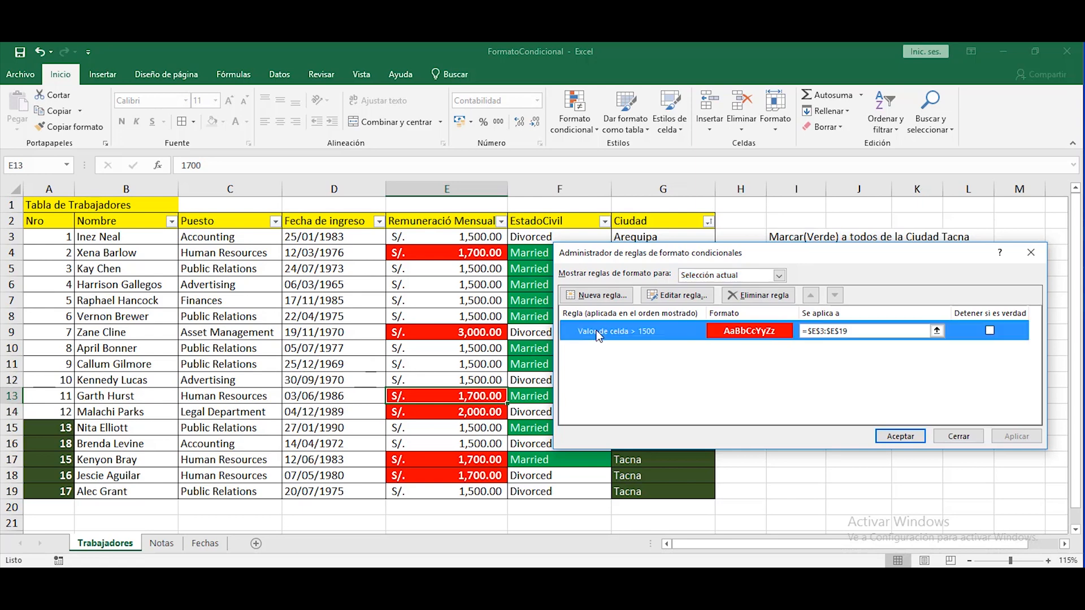
pyautogui.click(768, 296)
pyautogui.click(900, 438)
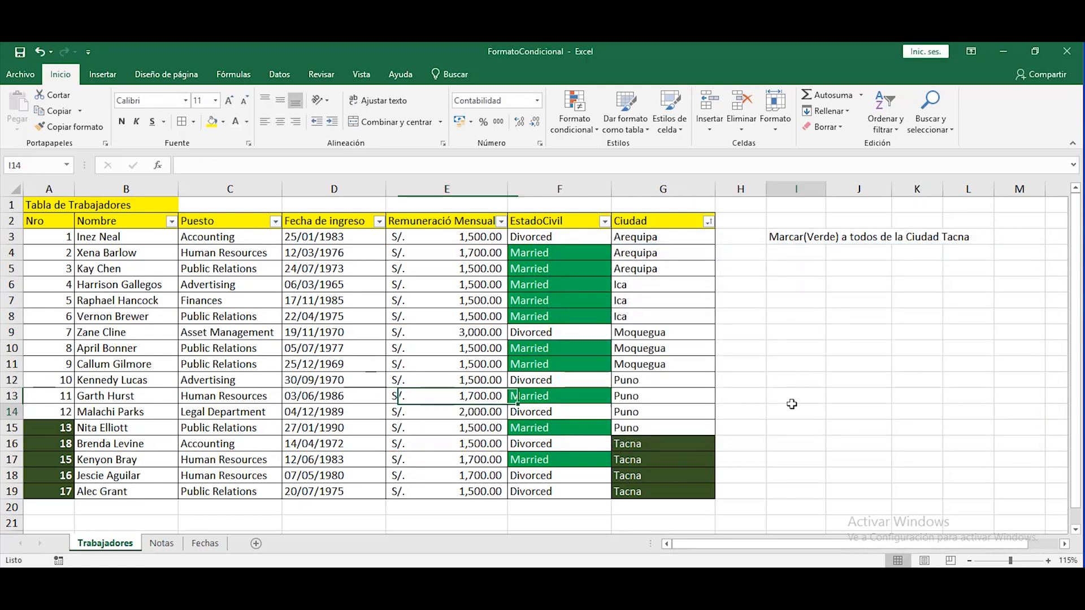
# Step: Select the whole workers table A3:G19 and open the conditional formatting rules manager for it
pyautogui.click(792, 402)
pyautogui.moveTo(51, 236); pyautogui.dragTo(452, 380)
pyautogui.moveTo(541, 423); pyautogui.dragTo(701, 492)
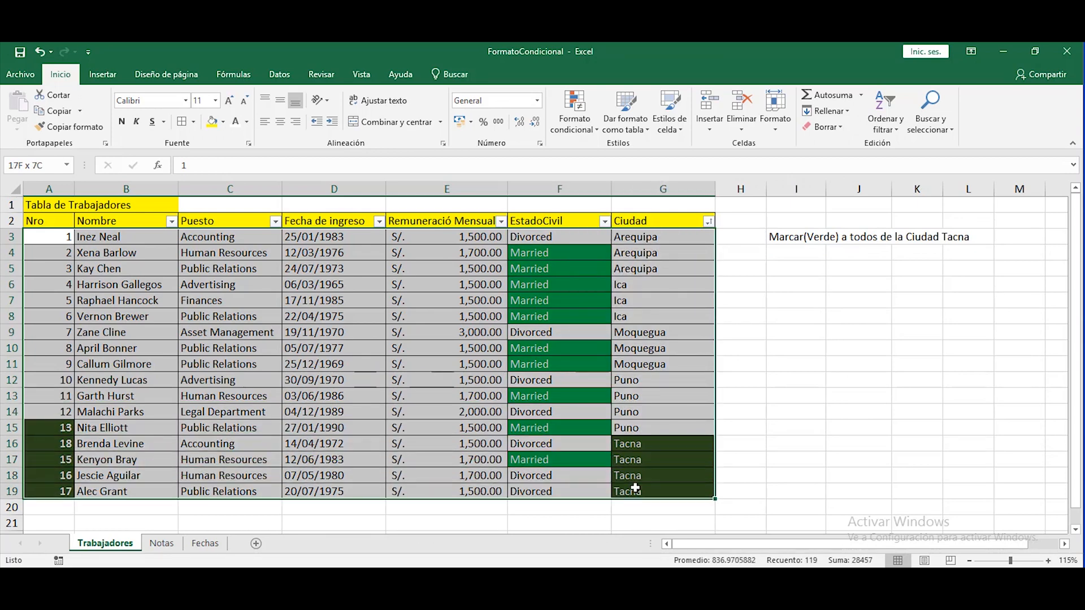
pyautogui.click(588, 131)
pyautogui.click(611, 335)
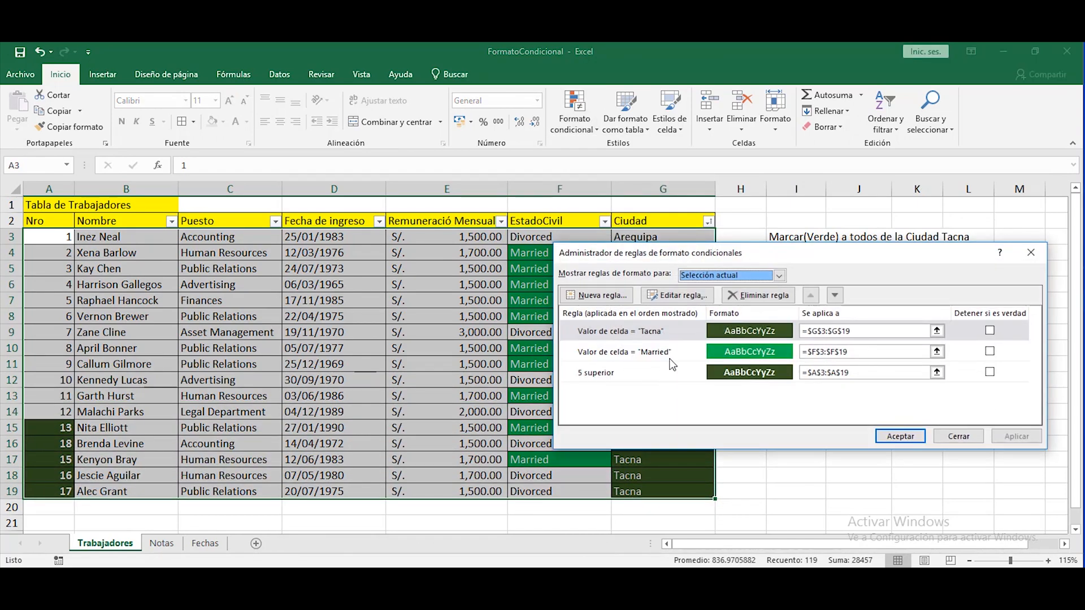
pyautogui.click(656, 337)
pyautogui.click(656, 353)
pyautogui.click(642, 370)
pyautogui.click(642, 350)
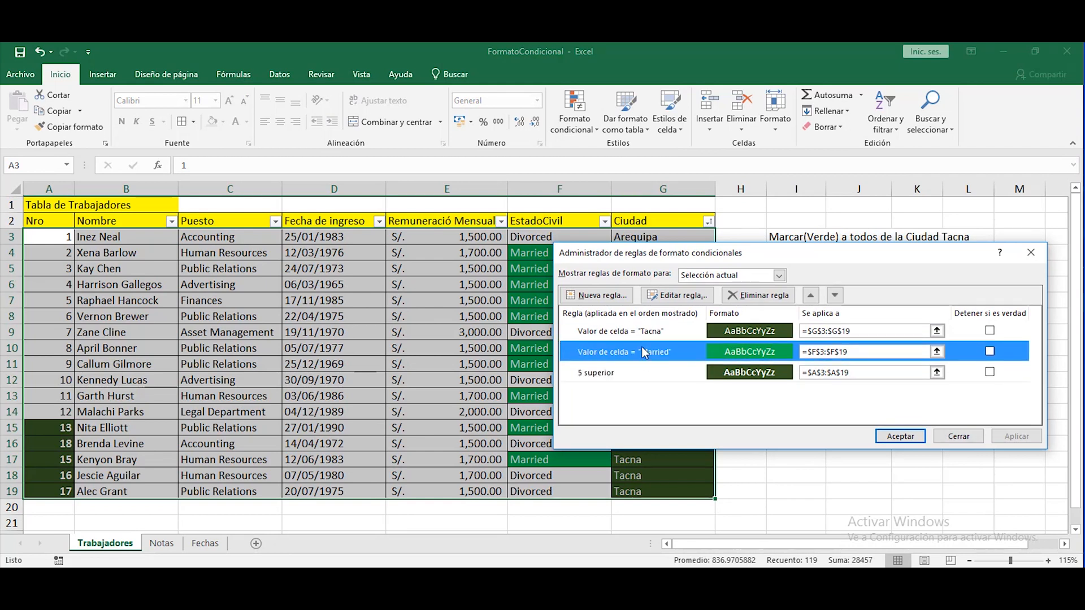
pyautogui.click(645, 338)
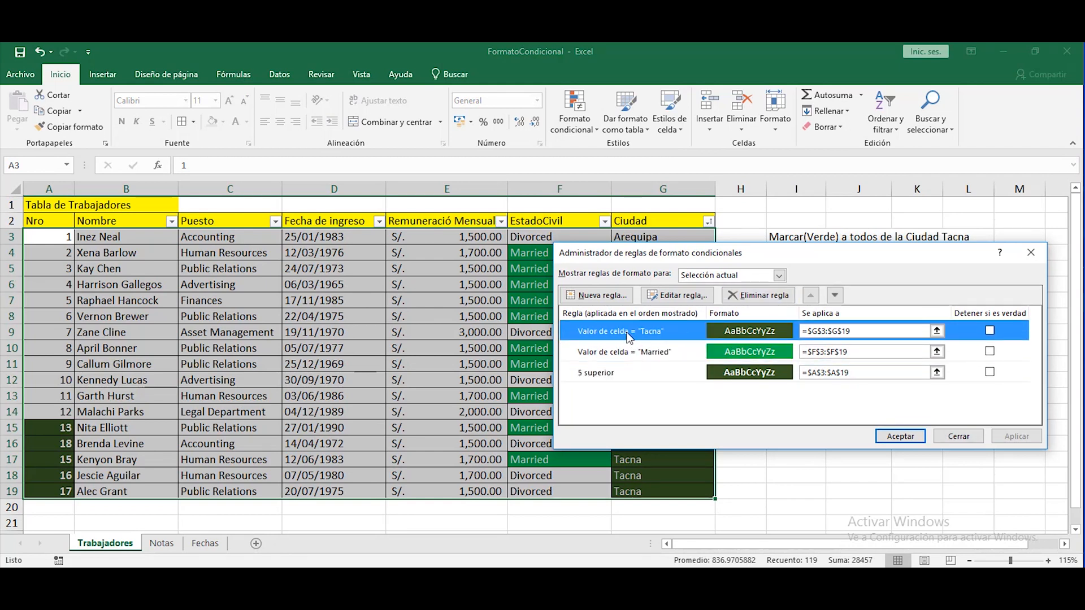
pyautogui.click(753, 297)
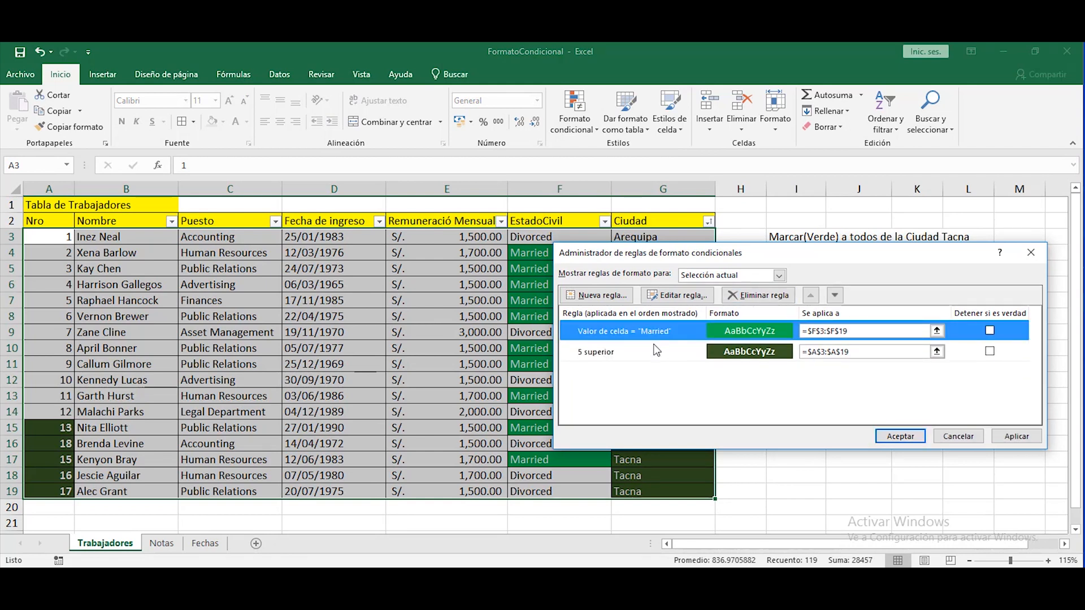
pyautogui.click(764, 295)
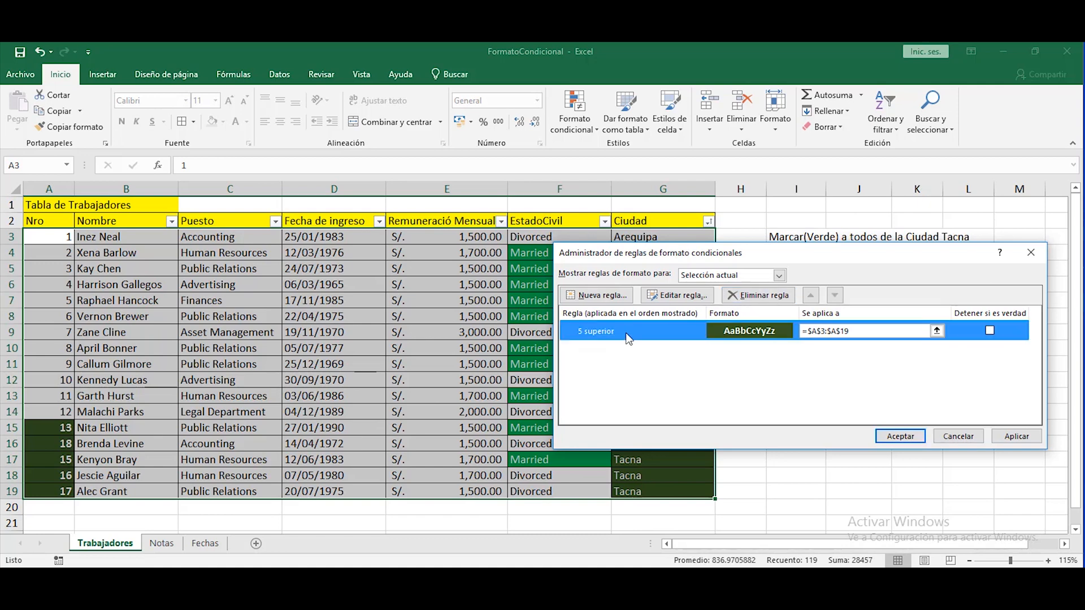
pyautogui.click(677, 297)
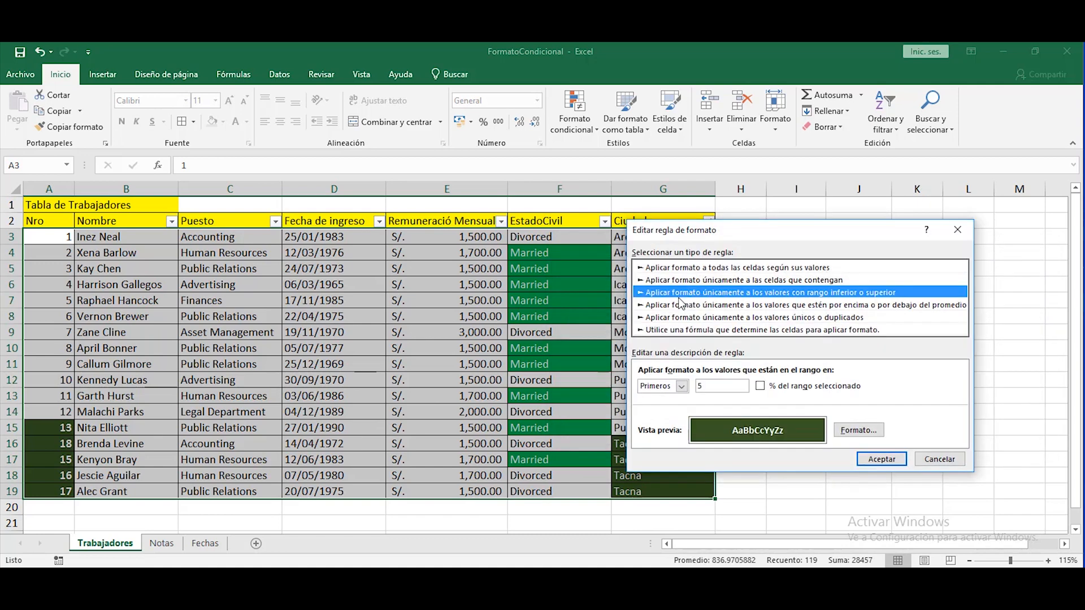
pyautogui.click(934, 459)
pyautogui.click(961, 437)
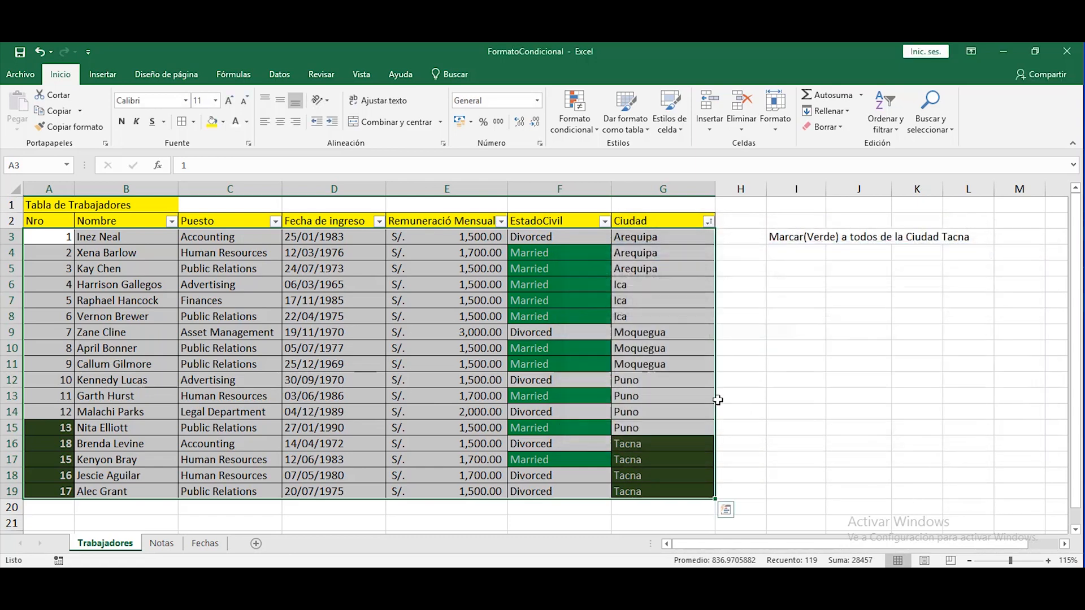
# Step: Reselect the workers table A3:G19 and clear the conditional formatting rules from the entire sheet
pyautogui.click(740, 380)
pyautogui.moveTo(27, 243)
pyautogui.mouseDown()
pyautogui.moveTo(611, 480)
pyautogui.moveTo(713, 495)
pyautogui.mouseUp()
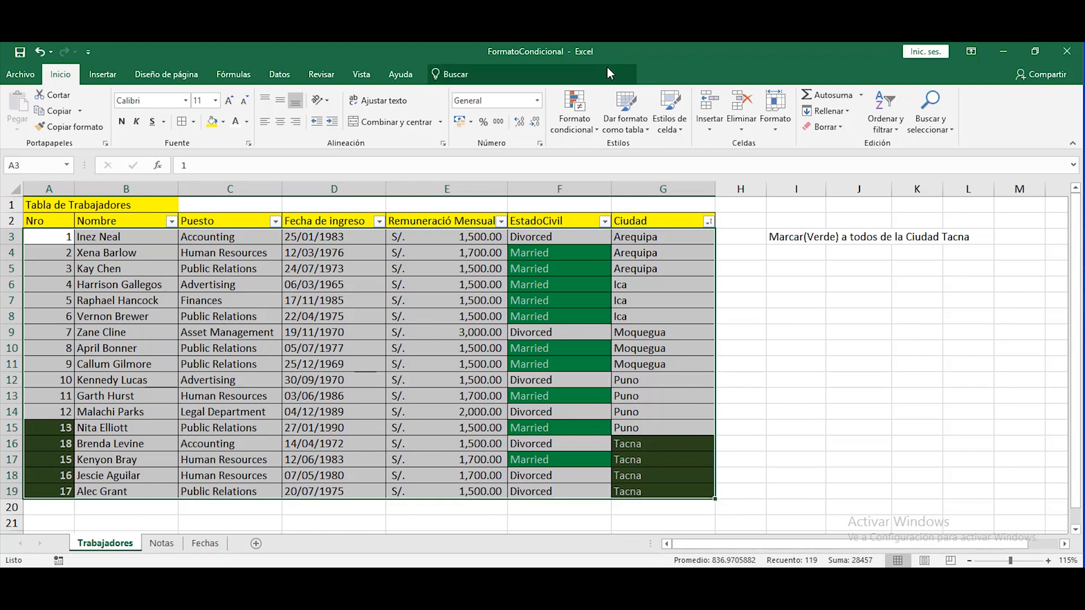
pyautogui.click(594, 130)
pyautogui.moveTo(619, 318)
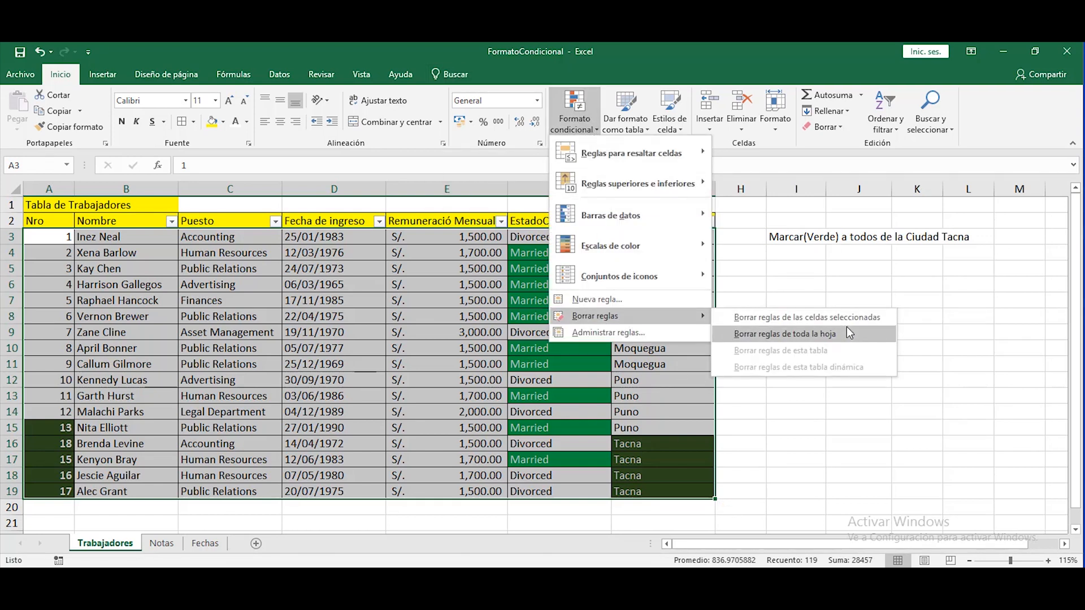
pyautogui.click(805, 335)
pyautogui.click(917, 379)
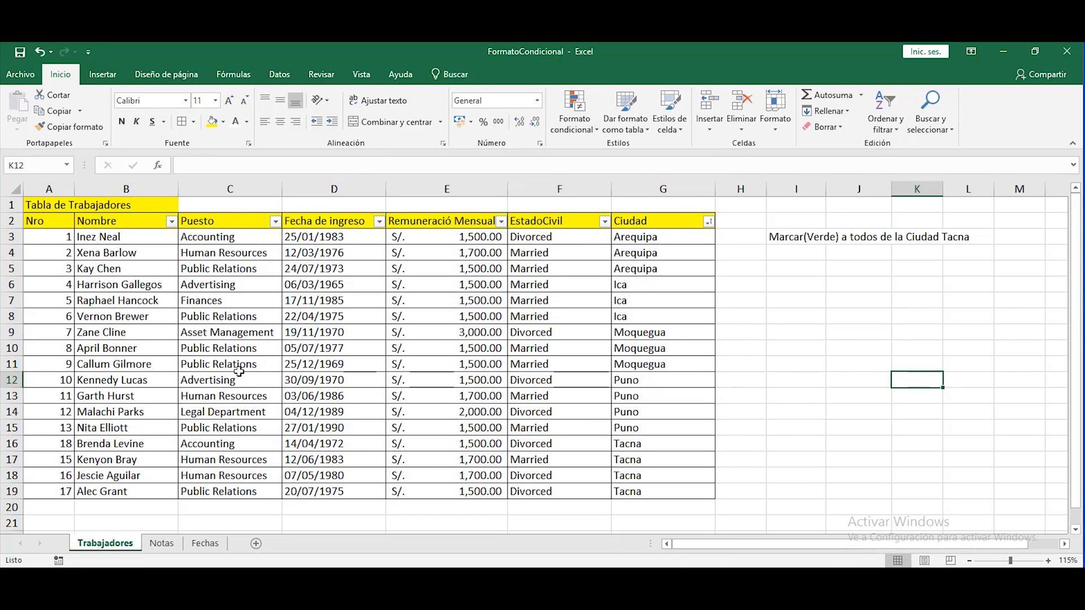
# Step: Switch to the Notas sheet and view the data bar presets for conditional formatting
pyautogui.click(585, 125)
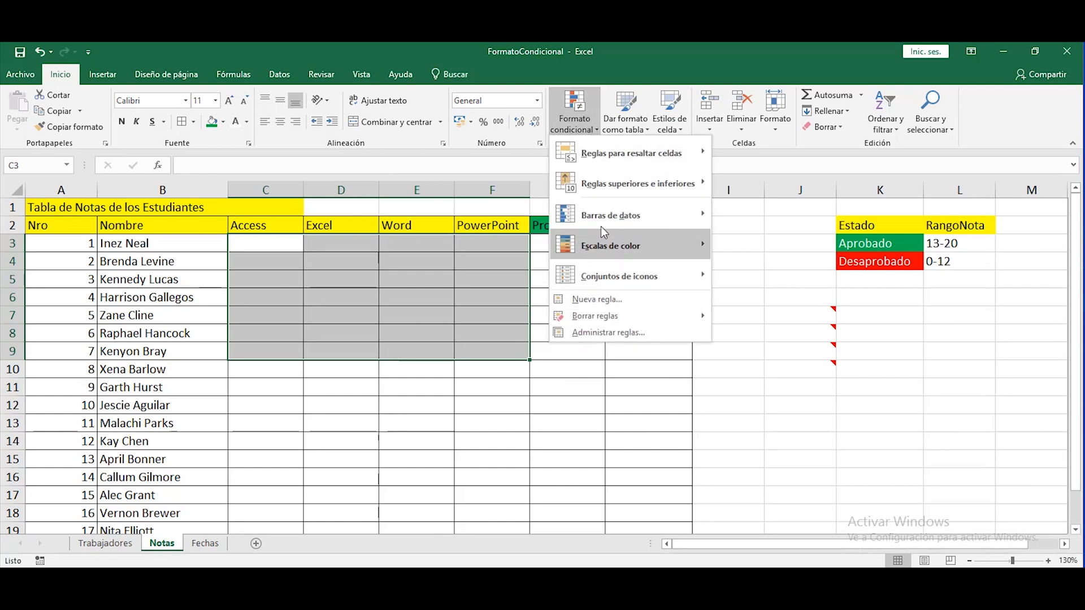
pyautogui.moveTo(602, 226)
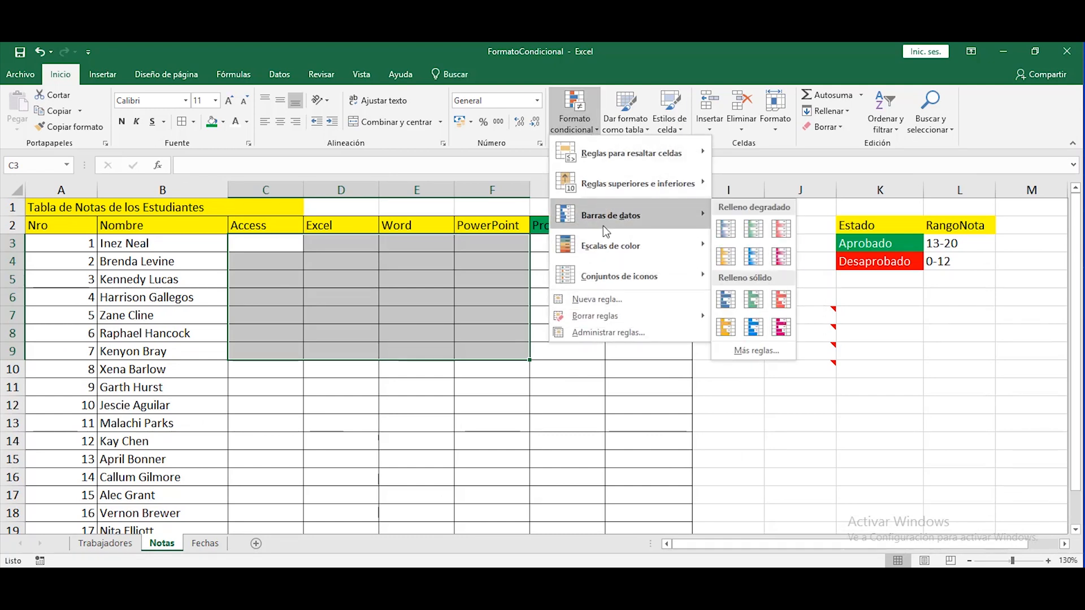
pyautogui.click(460, 308)
# Step: Examine the students' table, covering the Access to PowerPoint grade columns, Promedio and Estado
pyautogui.moveTo(271, 243); pyautogui.dragTo(511, 400)
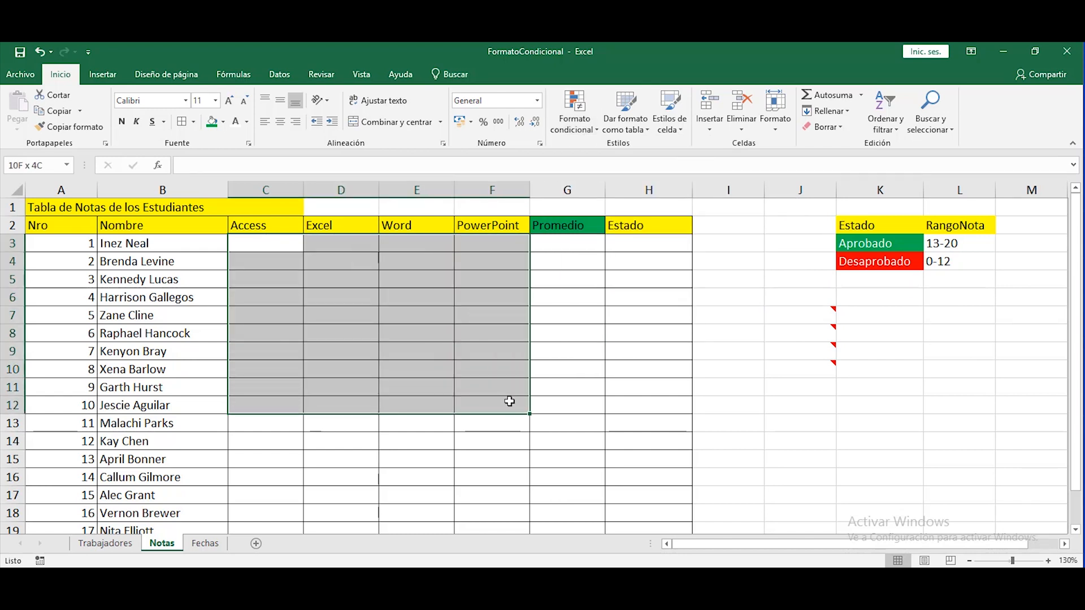
pyautogui.click(468, 367)
pyautogui.moveTo(262, 239); pyautogui.dragTo(572, 475)
pyautogui.scroll(-2, 536, 416)
pyautogui.scroll(2, 536, 417)
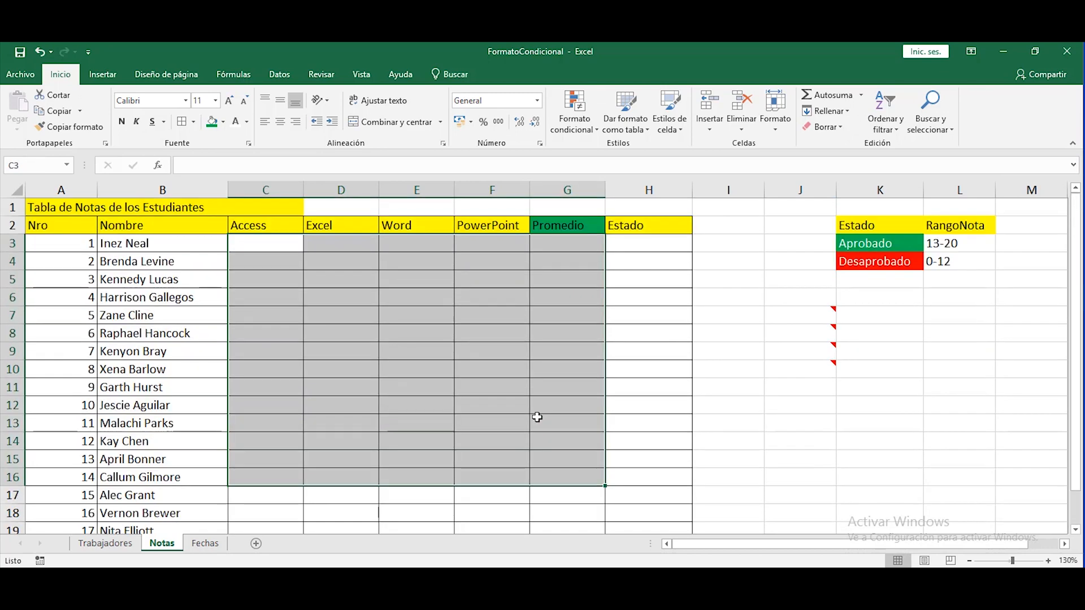
pyautogui.click(551, 344)
pyautogui.click(55, 207)
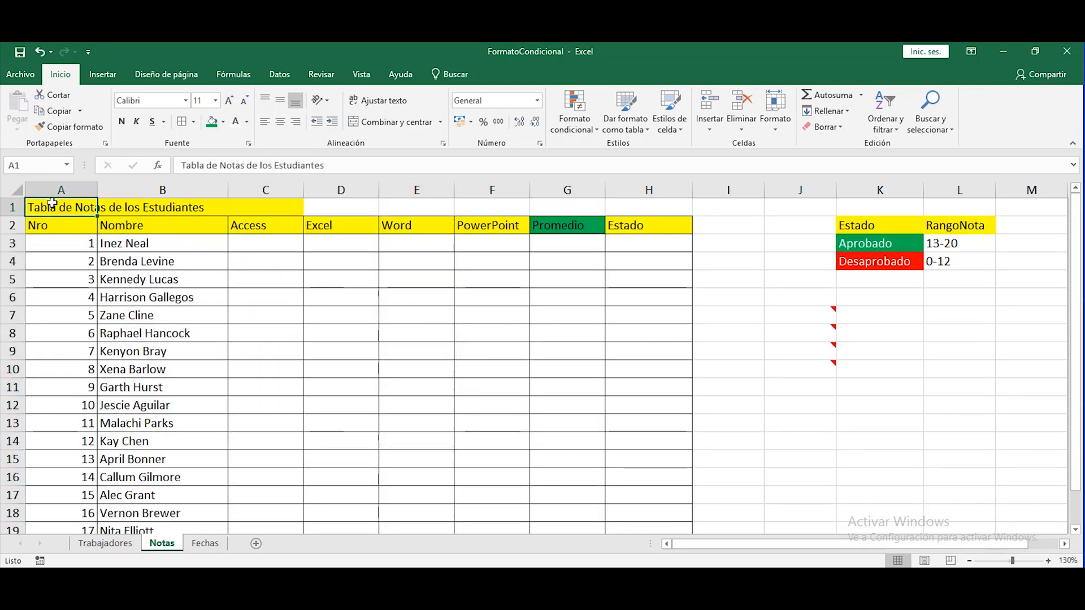
pyautogui.moveTo(243, 240); pyautogui.dragTo(530, 417)
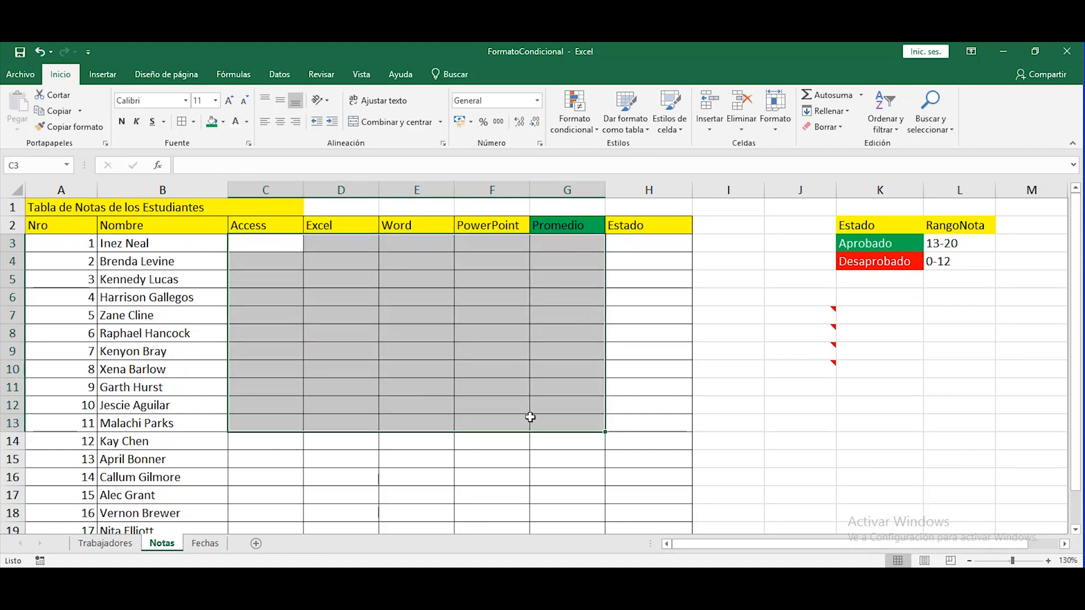
pyautogui.click(530, 417)
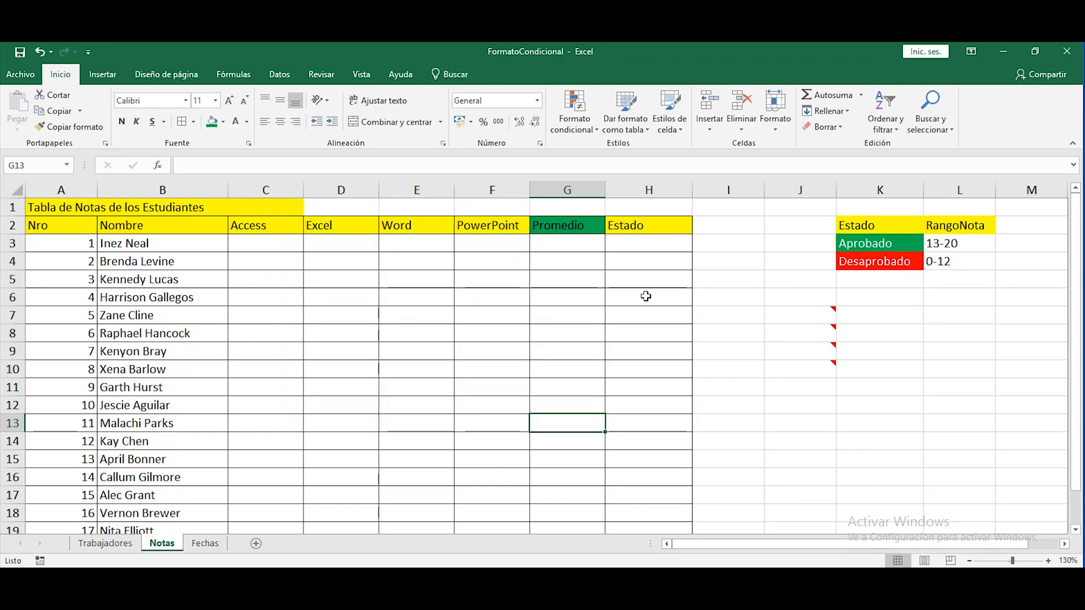
pyautogui.moveTo(652, 244); pyautogui.dragTo(650, 359)
pyautogui.scroll(-2, 650, 361)
pyautogui.scroll(2, 651, 350)
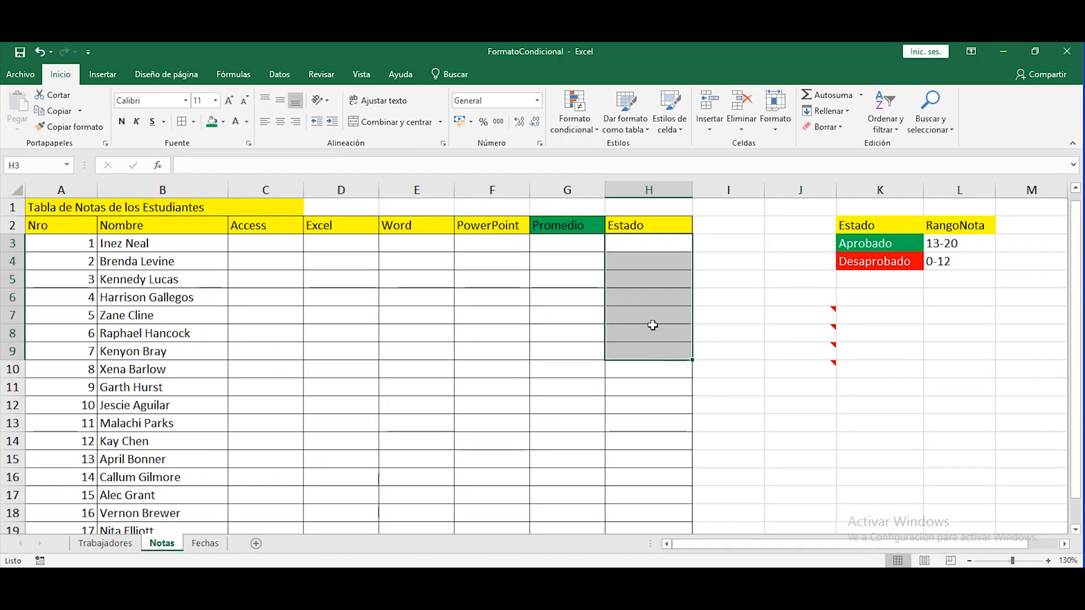
pyautogui.click(682, 246)
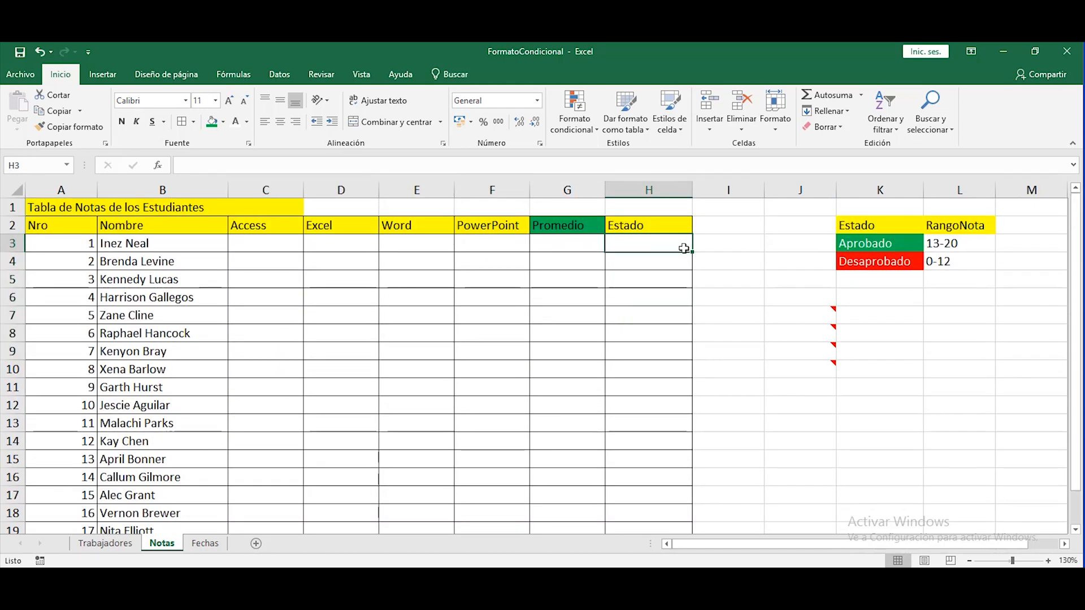
# Step: Enter the formula +aleatorio.entre(0;20) in C3, the first student's Access grade
pyautogui.click(240, 243)
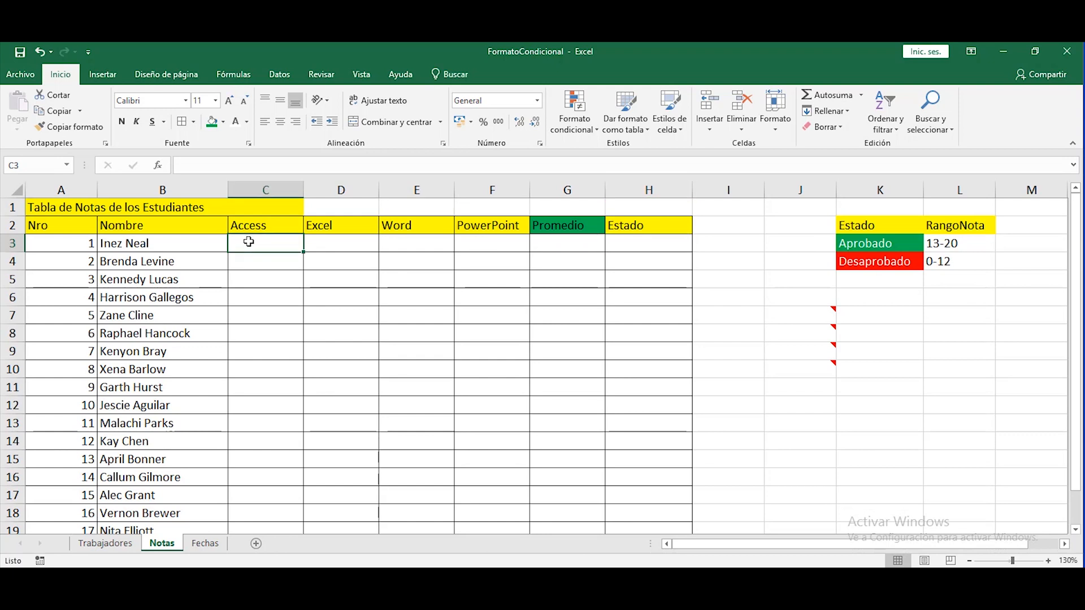
pyautogui.press('Left')
pyautogui.press('Right')
pyautogui.press('Right')
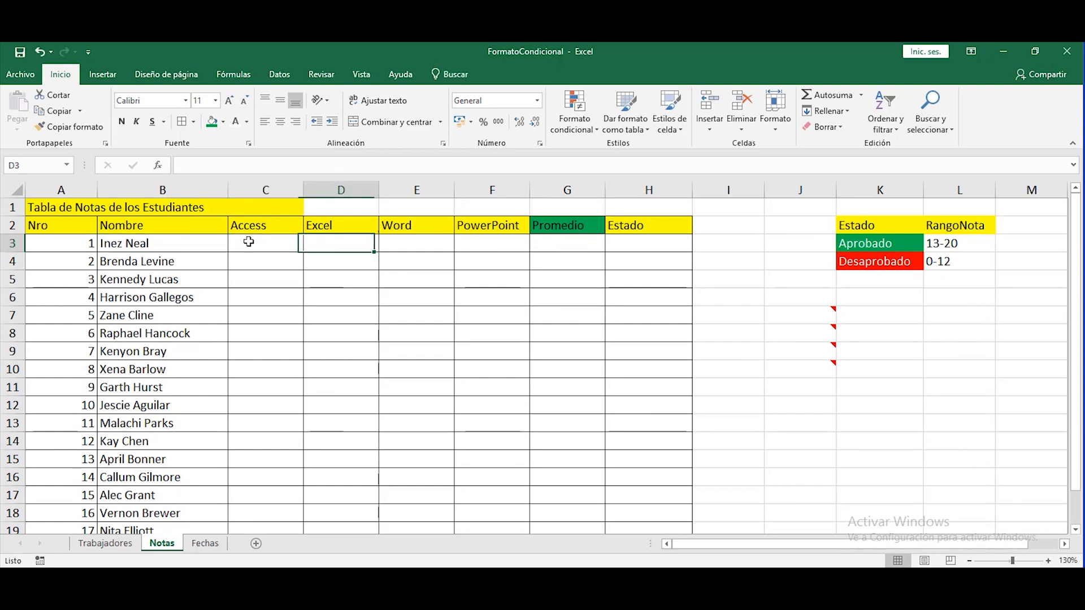
pyautogui.click(250, 241)
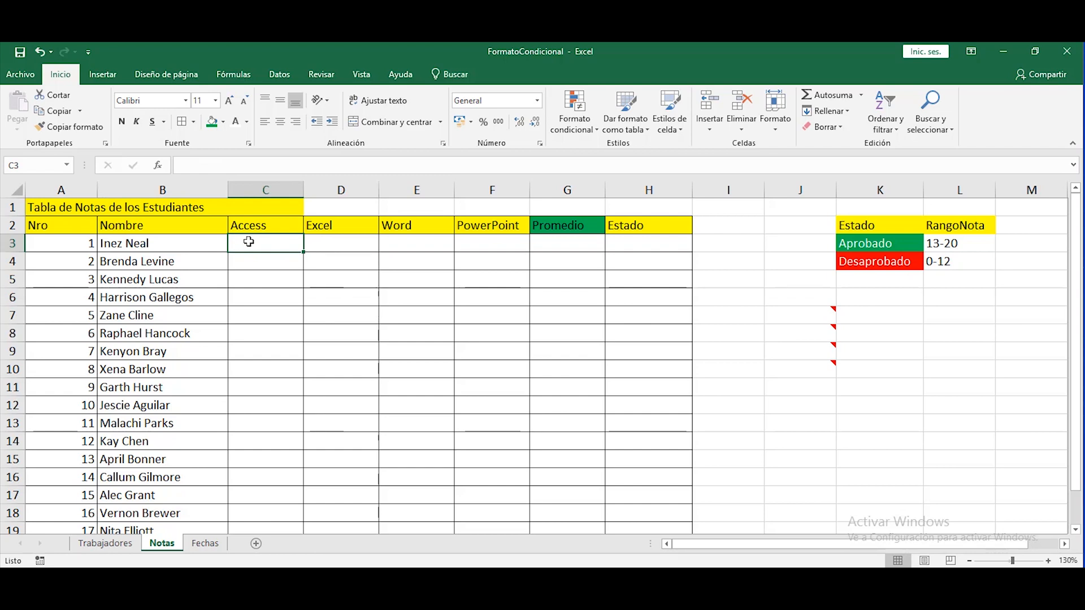
pyautogui.write('+')
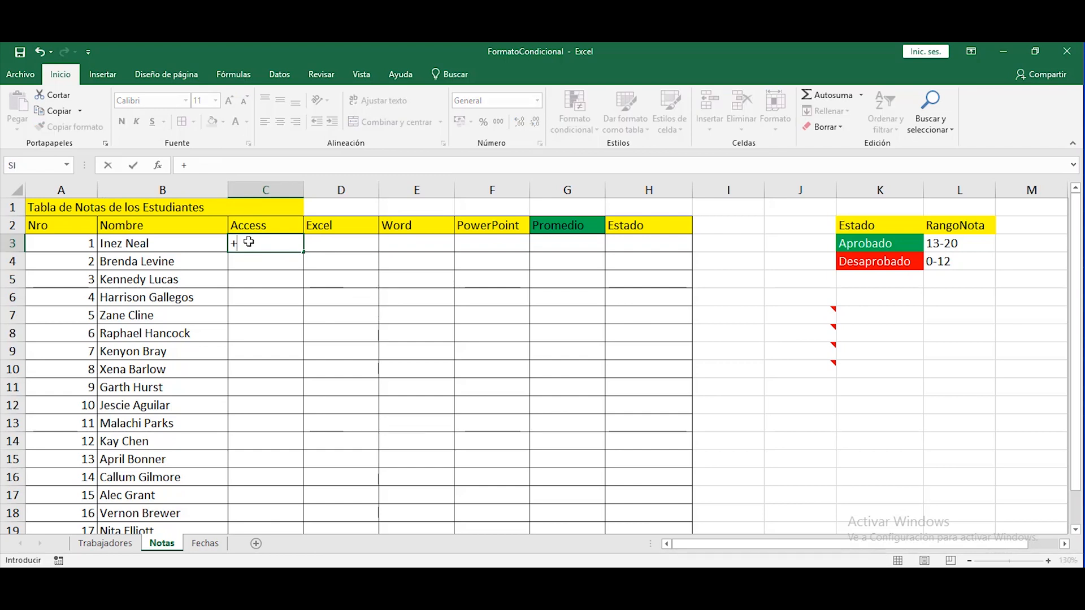
pyautogui.write('aleatorio')
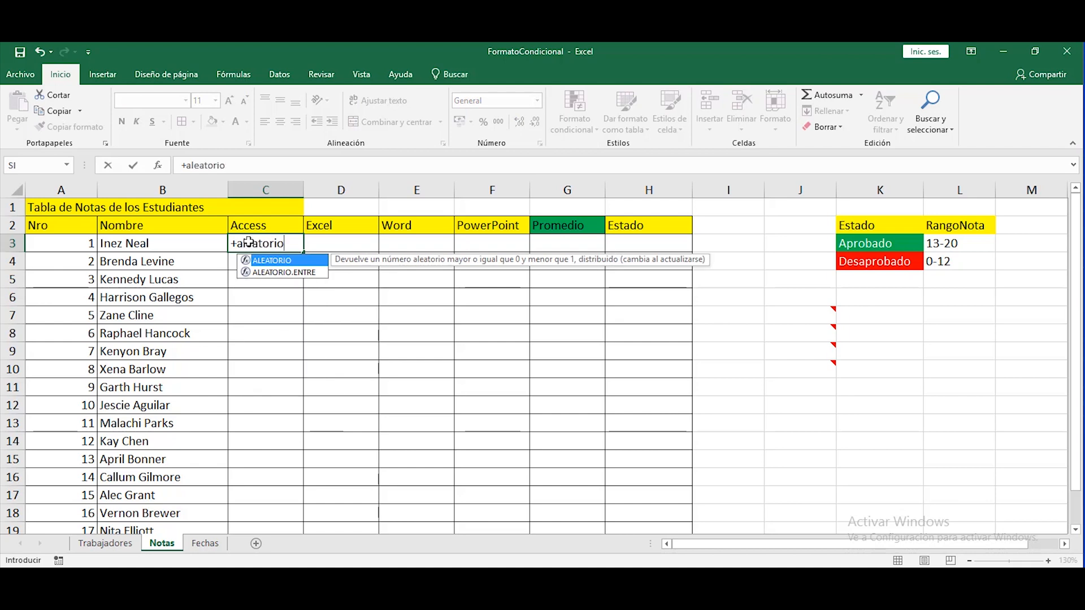
pyautogui.write('.en')
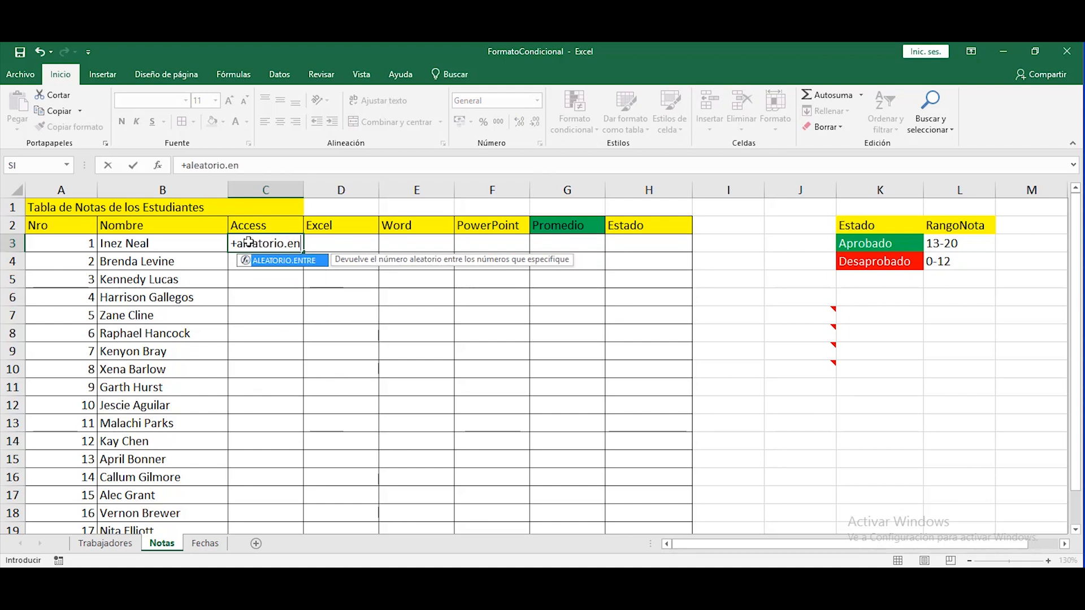
pyautogui.write('tre')
pyautogui.write('(')
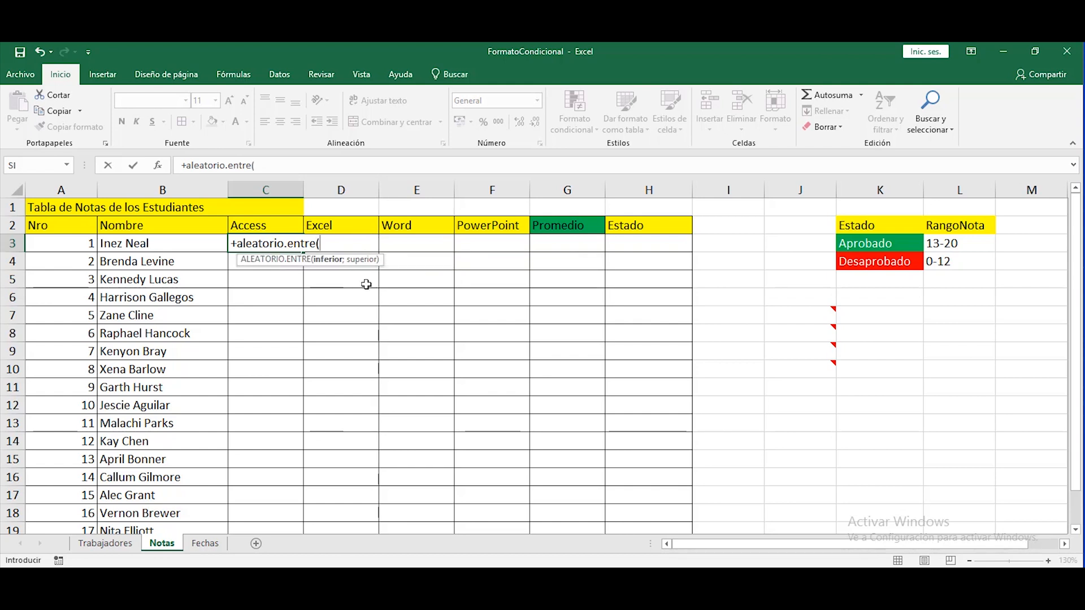
pyautogui.write('0;')
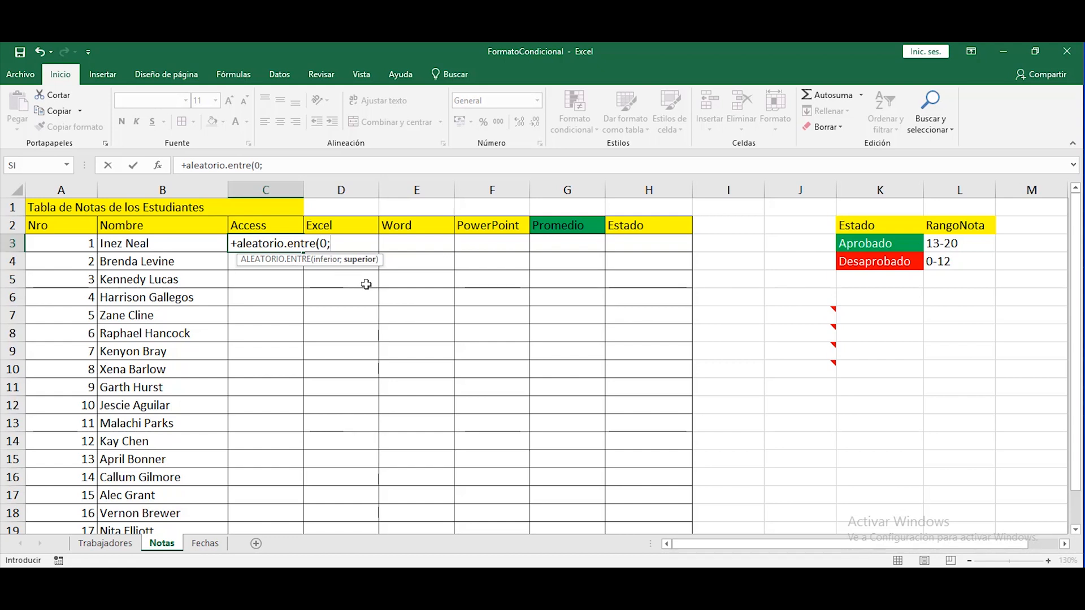
pyautogui.write('20)')
pyautogui.press('Return')
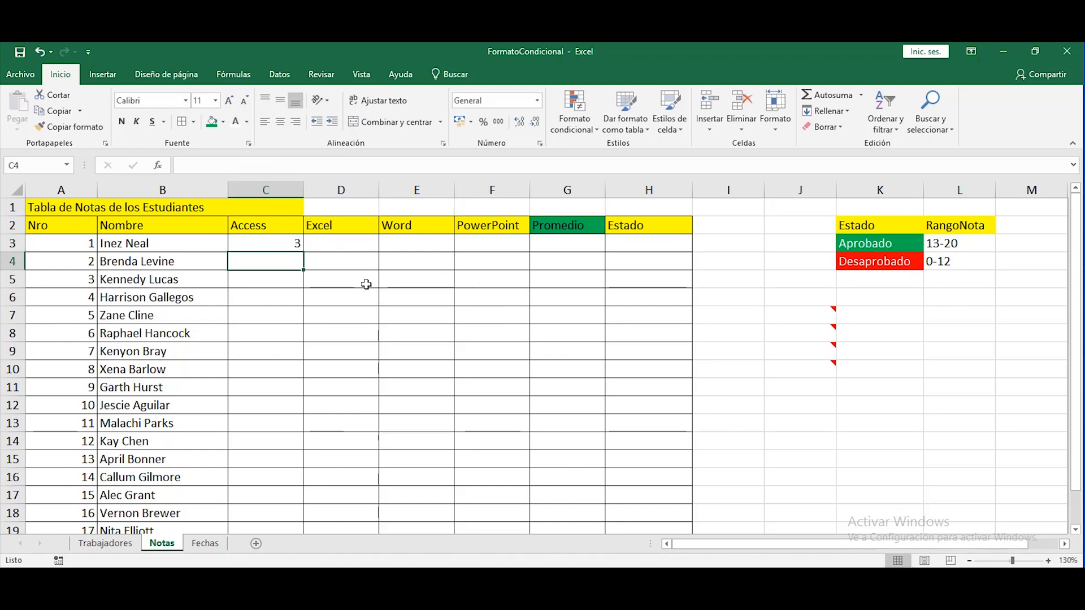
# Step: Fill the random grade formula from C3 down to row 19 and across to the PowerPoint column, covering C3:F19
pyautogui.click(271, 246)
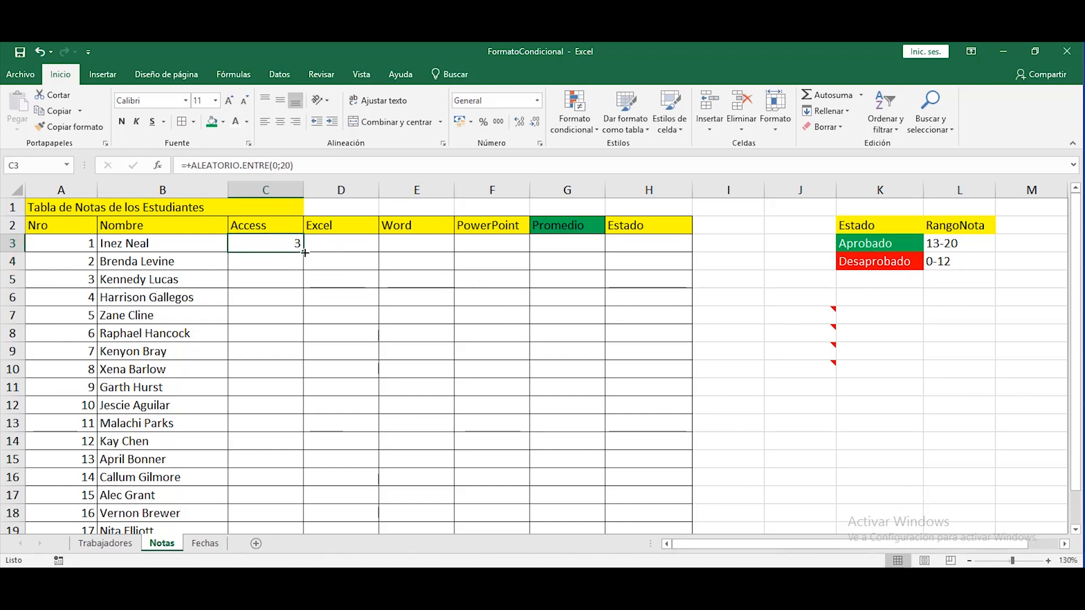
pyautogui.keyDown('ctrl'); pyautogui.scroll(-1, 307, 273); pyautogui.keyUp('ctrl')
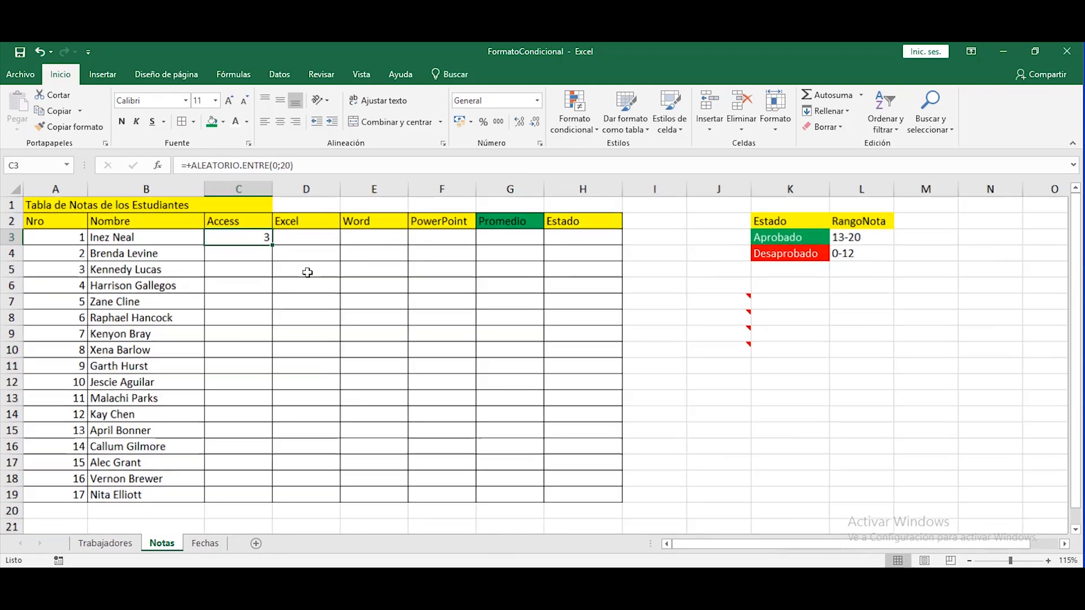
pyautogui.moveTo(269, 244); pyautogui.dragTo(266, 497)
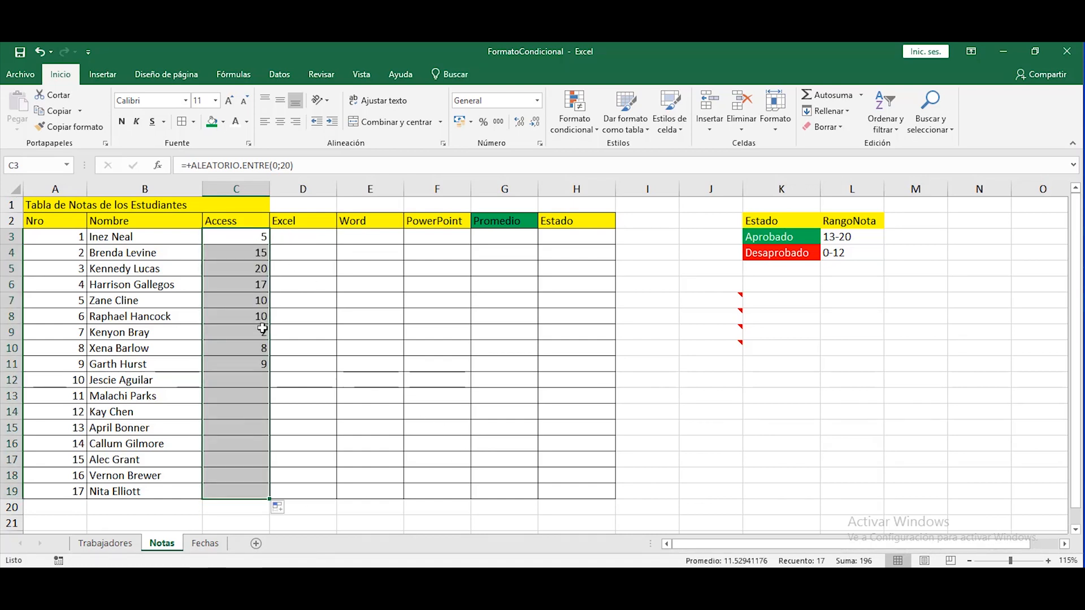
pyautogui.click(250, 237)
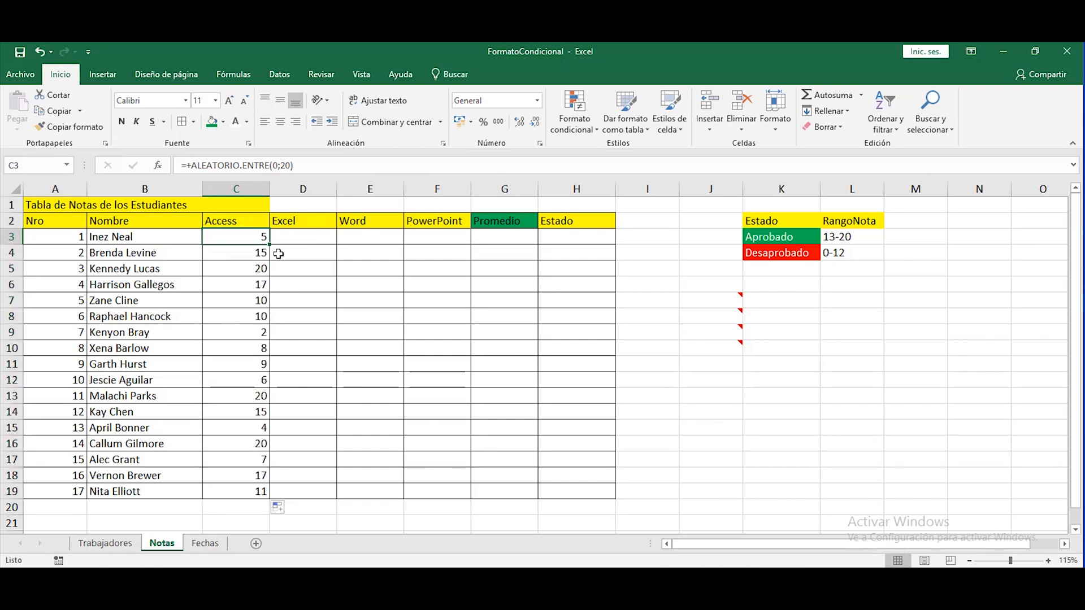
pyautogui.moveTo(270, 244); pyautogui.dragTo(463, 496)
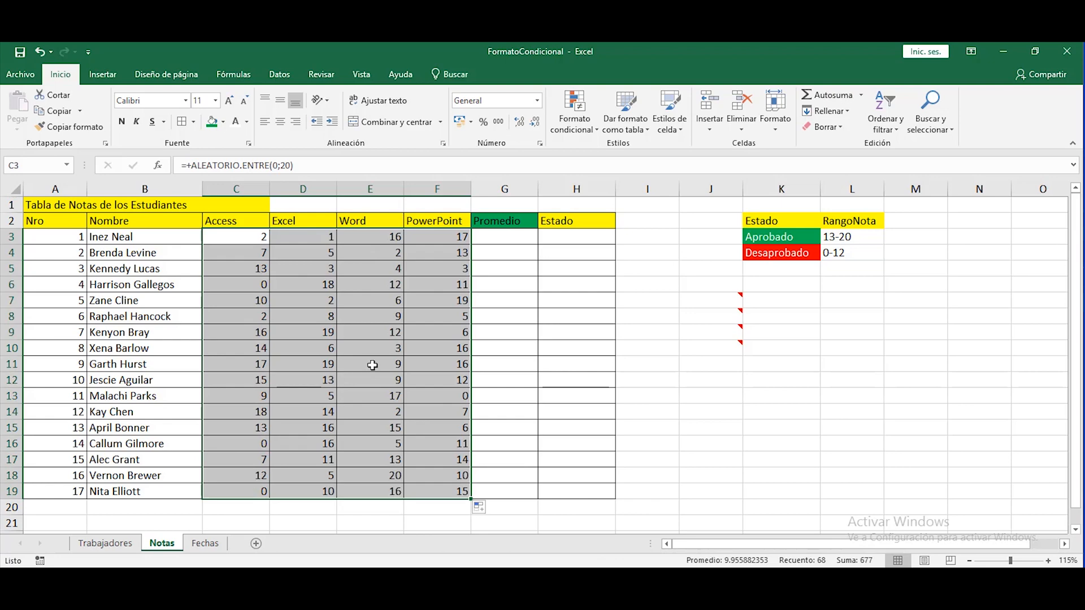
# Step: Re-enter the formulas in E11, E12 and E13 to recalculate the random grades
pyautogui.click(370, 364)
pyautogui.press('F2')
pyautogui.press('Return')
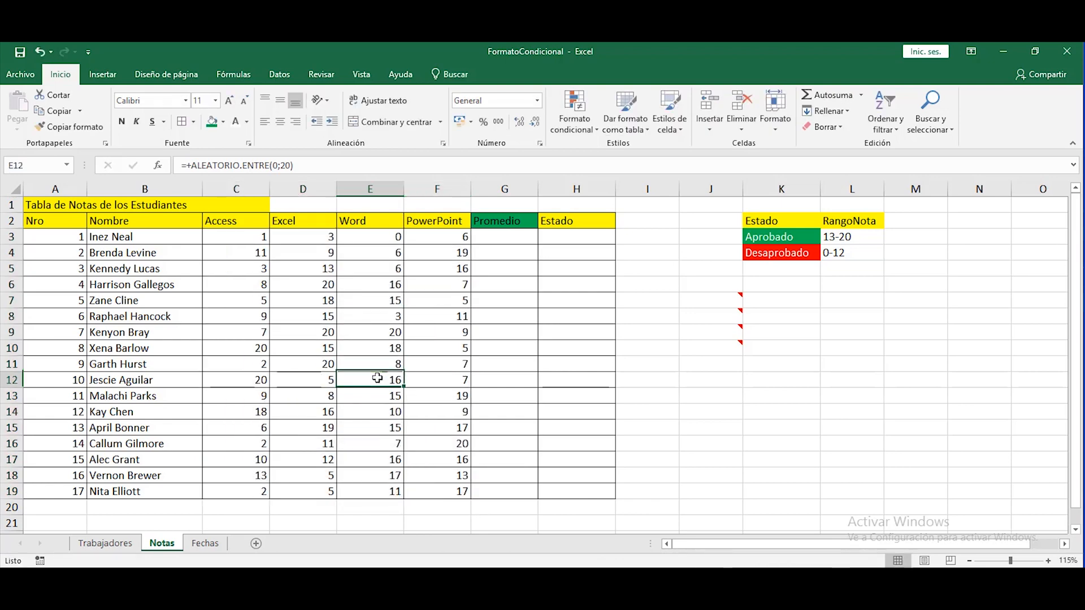
pyautogui.press('F2')
pyautogui.press('Return')
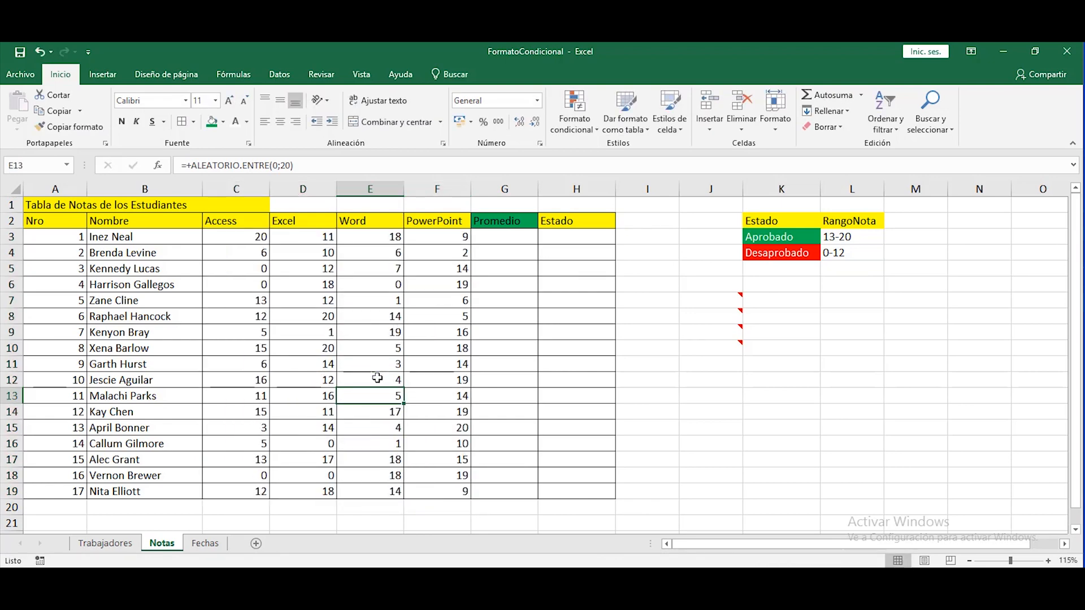
pyautogui.press('F2')
pyautogui.press('Return')
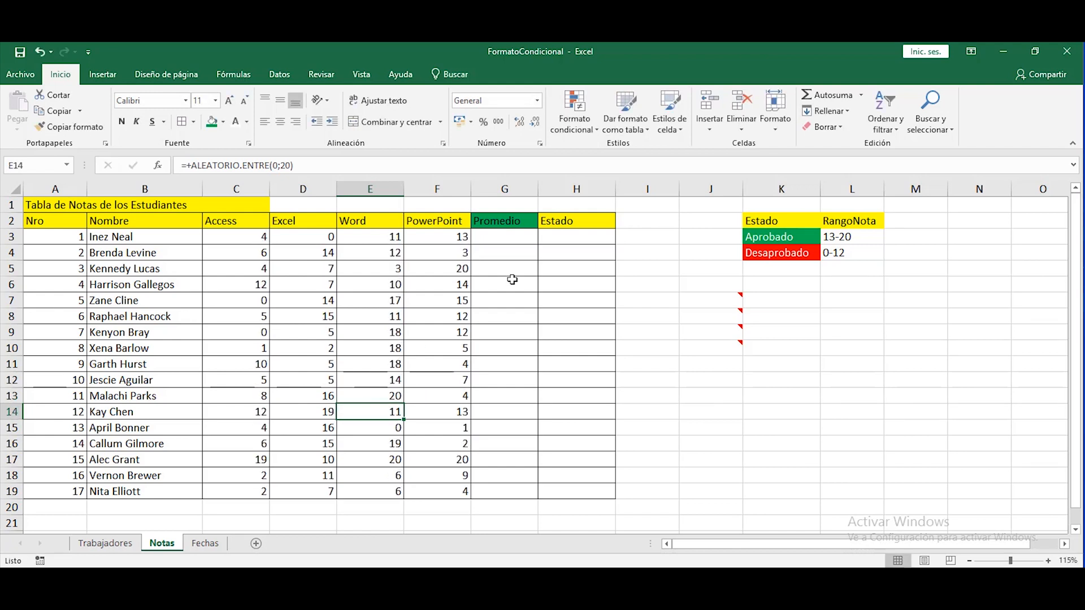
# Step: Enter =promedio(C3:F3) in G3 and fill the average formula down the Promedio column to G19
pyautogui.click(493, 245)
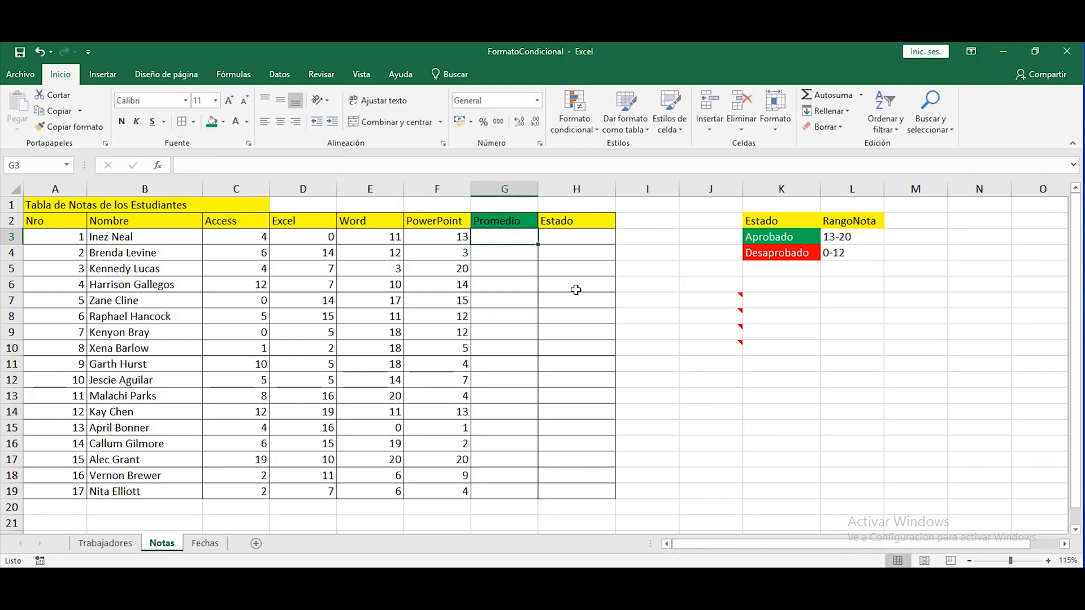
pyautogui.write('+')
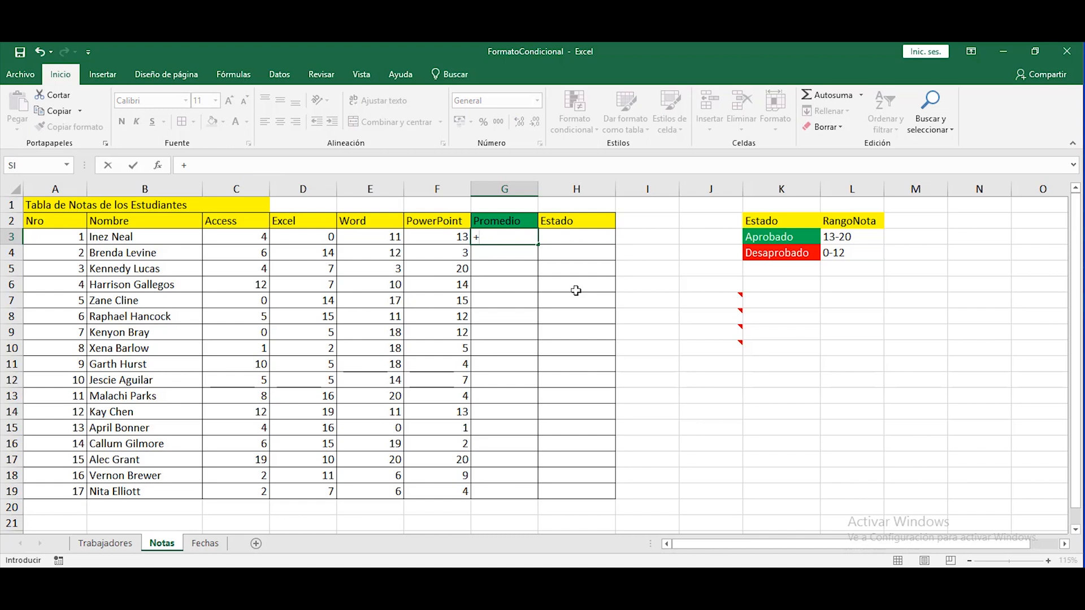
pyautogui.press('BackSpace')
pyautogui.write('=promedio')
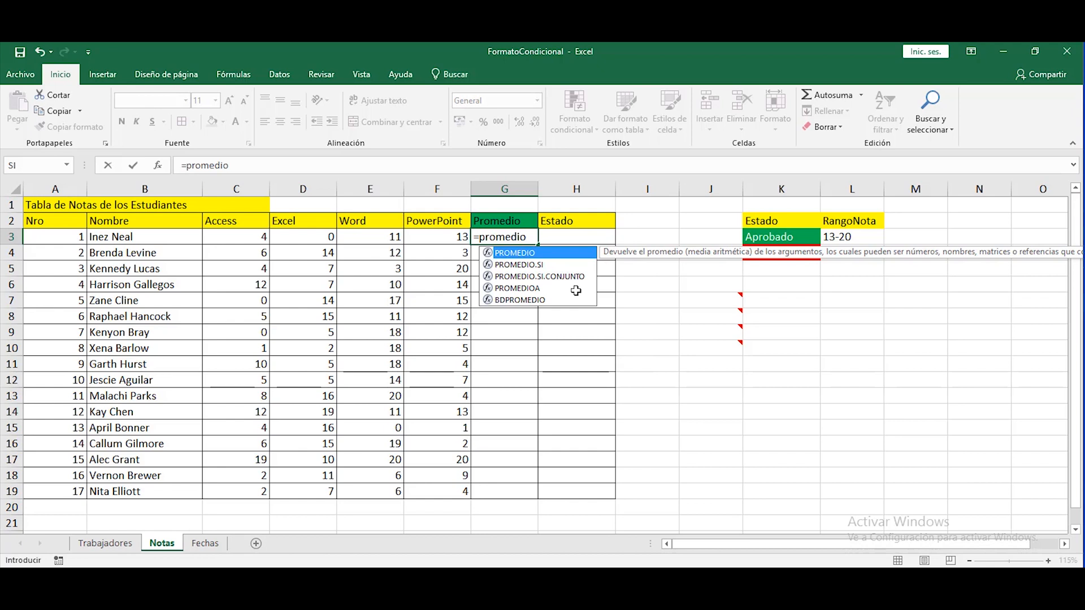
pyautogui.write('(')
pyautogui.press('BackSpace')
pyautogui.write('(')
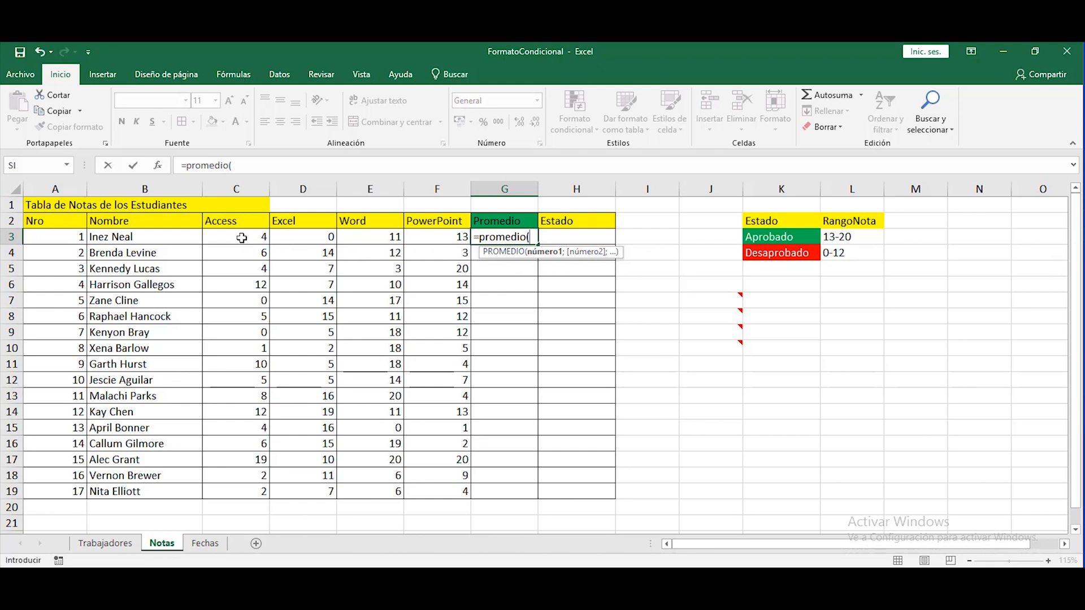
pyautogui.moveTo(243, 238); pyautogui.dragTo(452, 238)
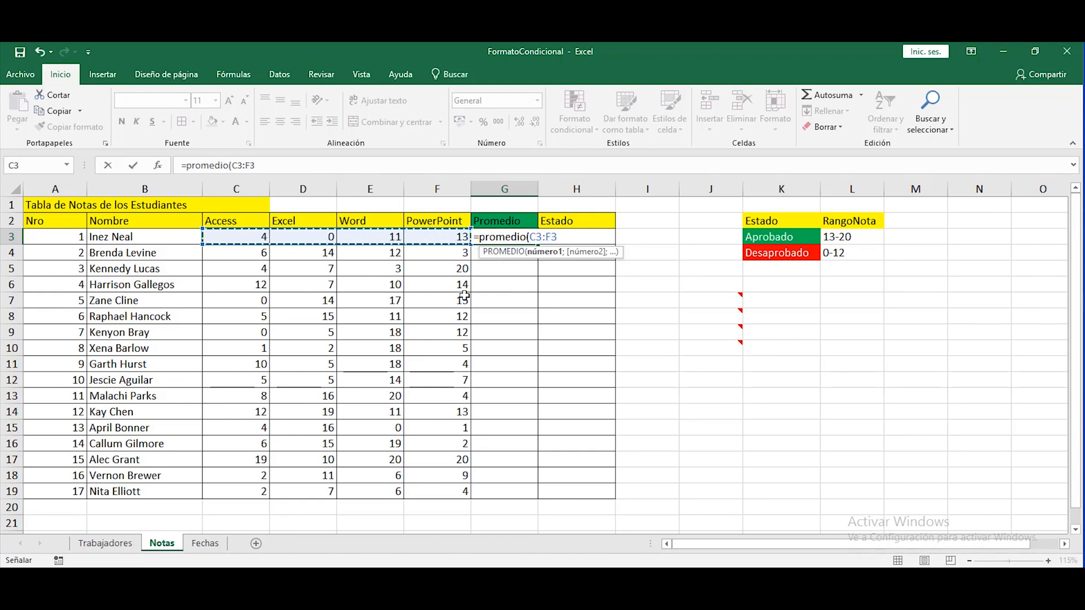
pyautogui.write(')')
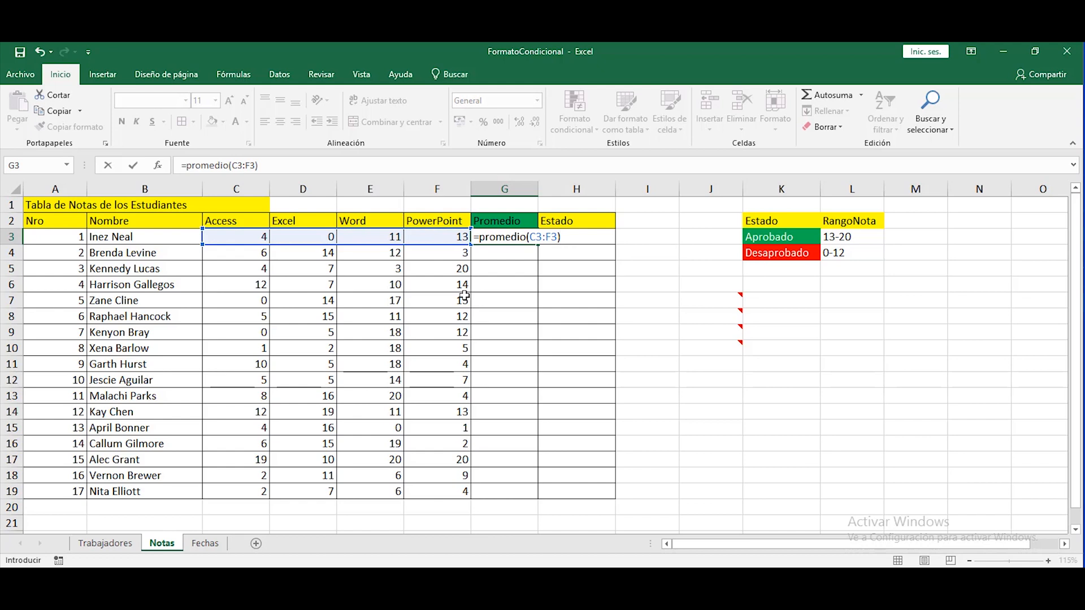
pyautogui.hotkey('ctrl', 'Return')
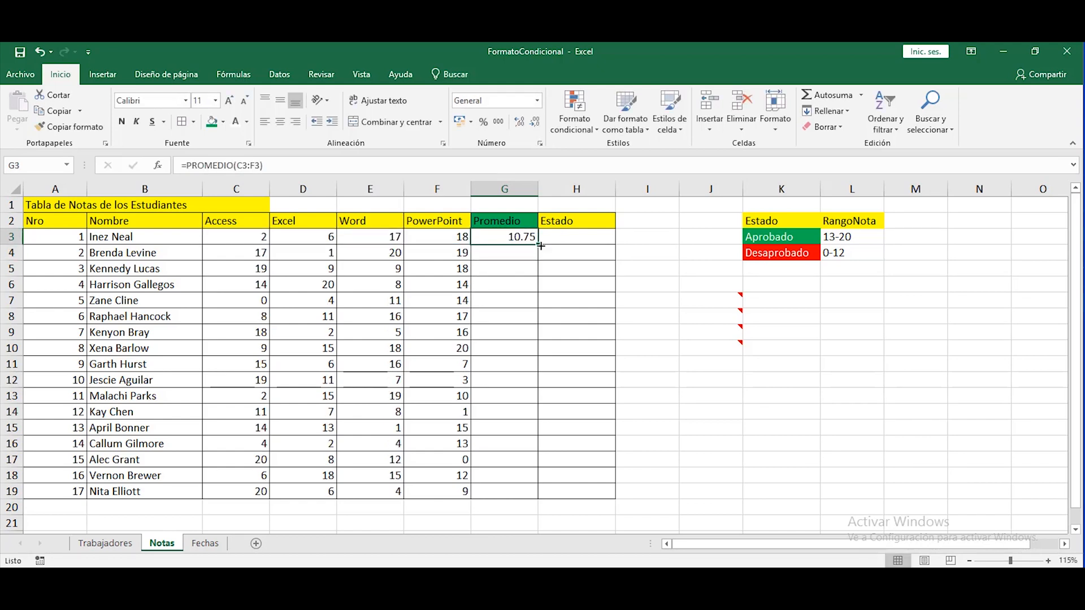
pyautogui.moveTo(540, 246); pyautogui.dragTo(540, 500)
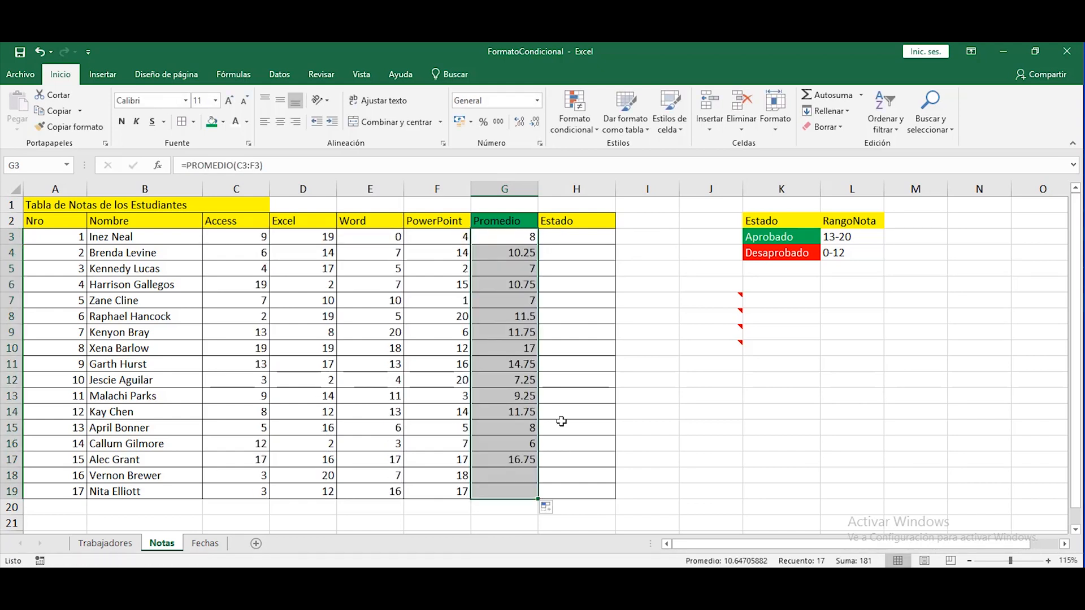
# Step: Examine the Promedio formulas up the column, then the empty Estado range H3:H19 and the averages in G3:G19
pyautogui.click(537, 395)
pyautogui.press('Up')
pyautogui.press('Up')
pyautogui.press('Up')
pyautogui.press('Up')
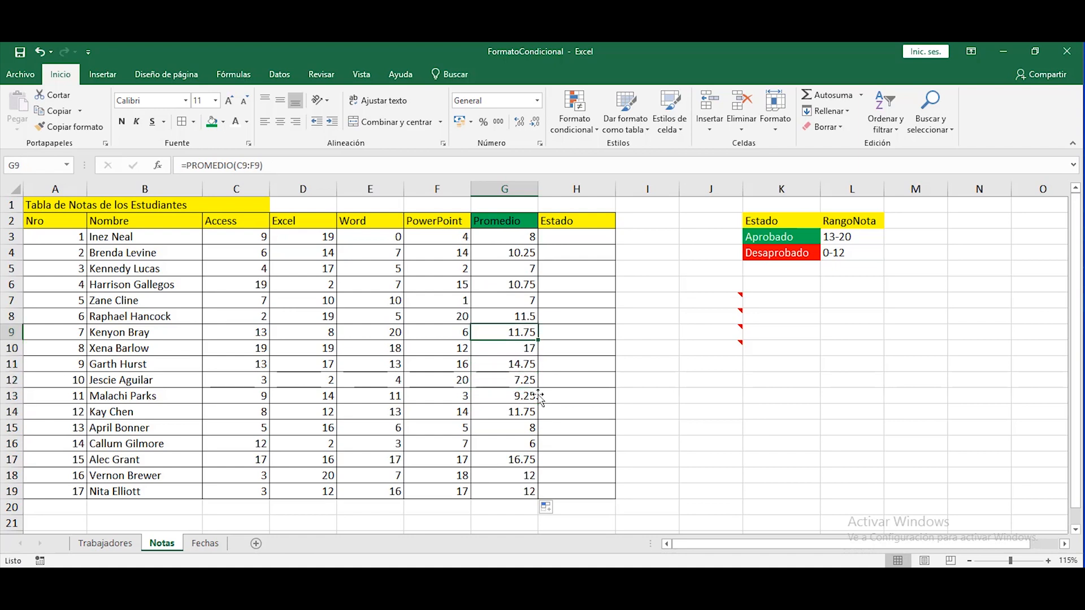
pyautogui.press('Up')
pyautogui.press('Up')
pyautogui.press('Up')
pyautogui.press('Up')
pyautogui.press('Up')
pyautogui.click(710, 300)
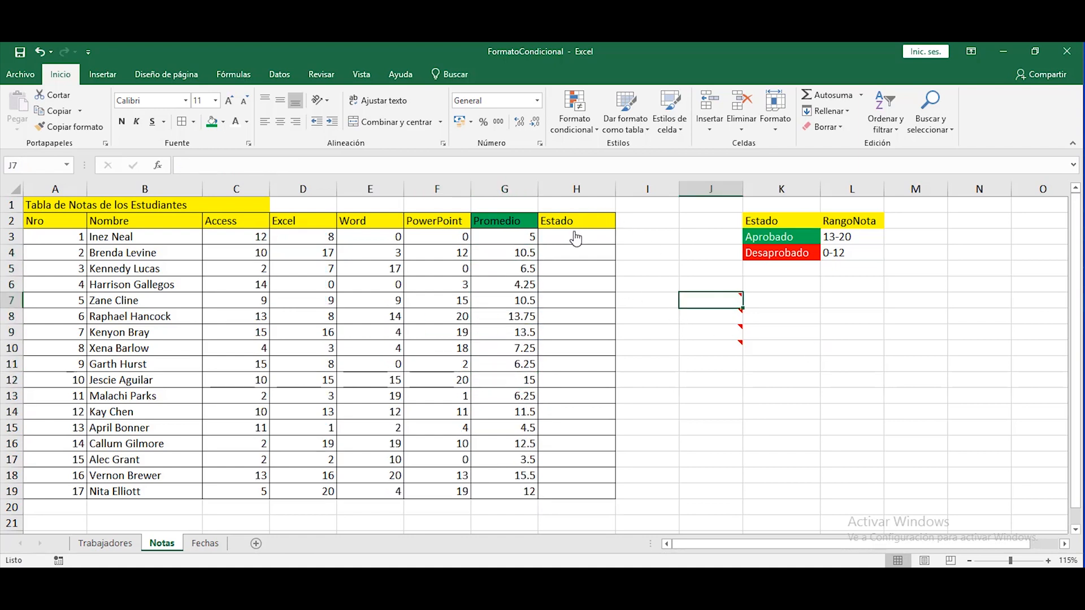
pyautogui.moveTo(589, 242); pyautogui.dragTo(589, 494)
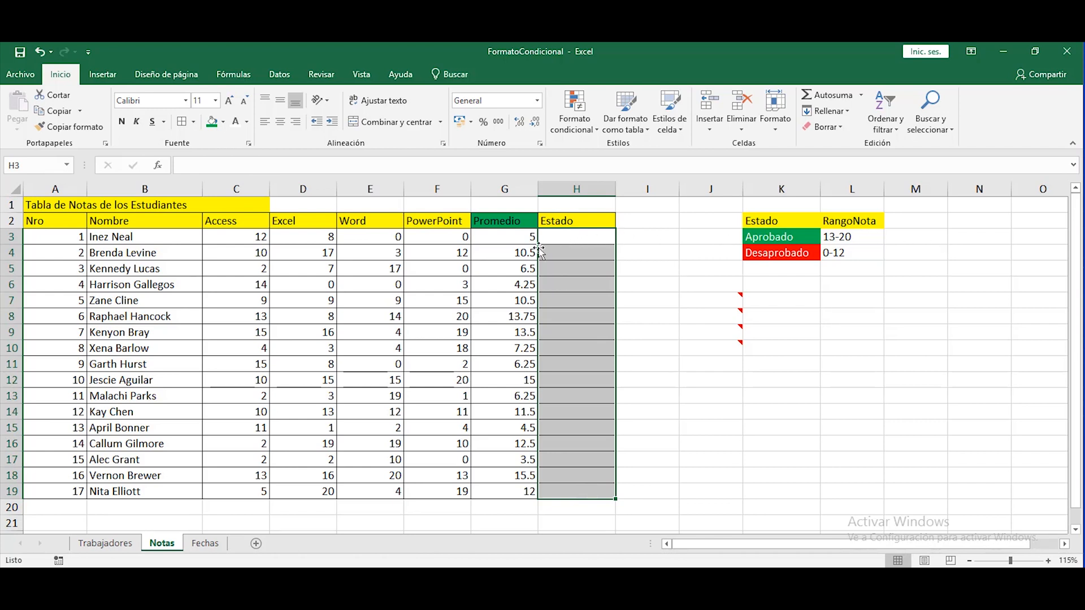
pyautogui.moveTo(523, 240); pyautogui.dragTo(528, 500)
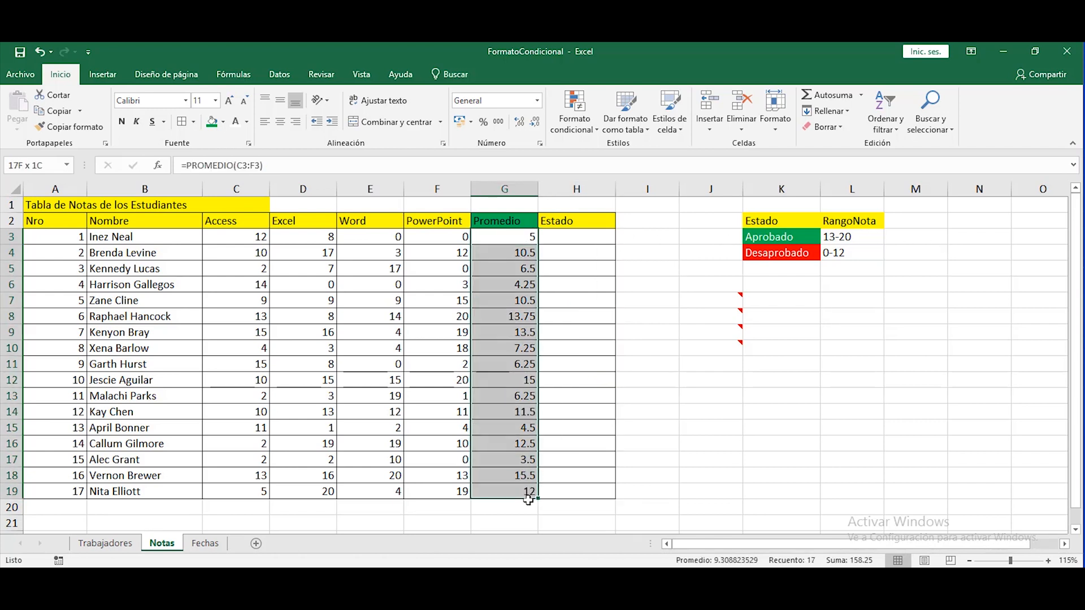
# Step: Insert the SI function in H3, the first student's Estado cell, keeping the grade columns in view
pyautogui.click(573, 235)
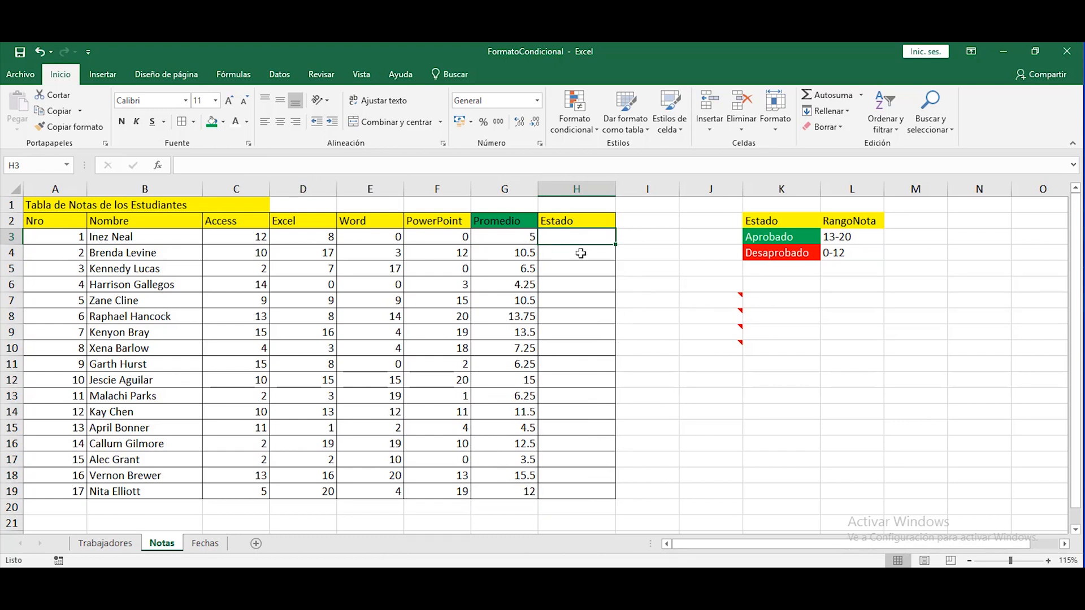
pyautogui.click(159, 169)
pyautogui.moveTo(565, 320); pyautogui.dragTo(812, 280)
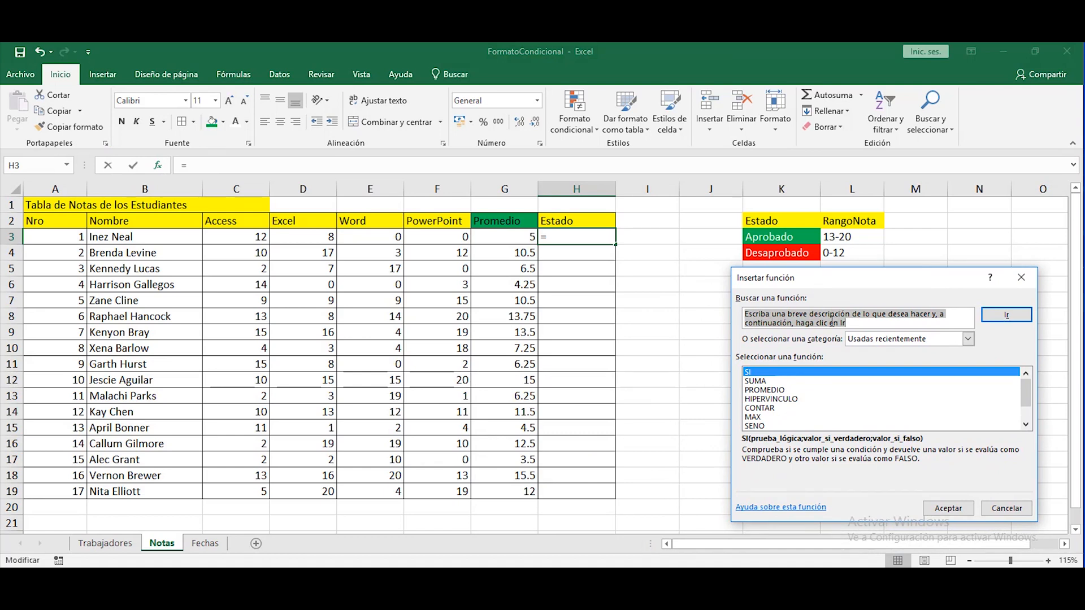
pyautogui.click(773, 374)
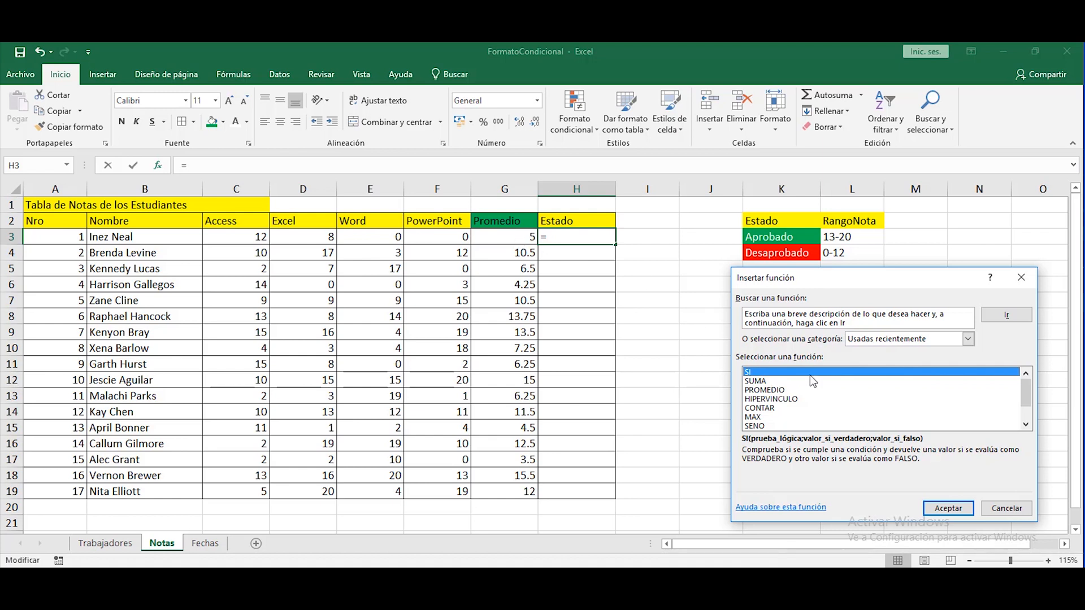
pyautogui.click(945, 510)
pyautogui.moveTo(793, 303); pyautogui.dragTo(730, 317)
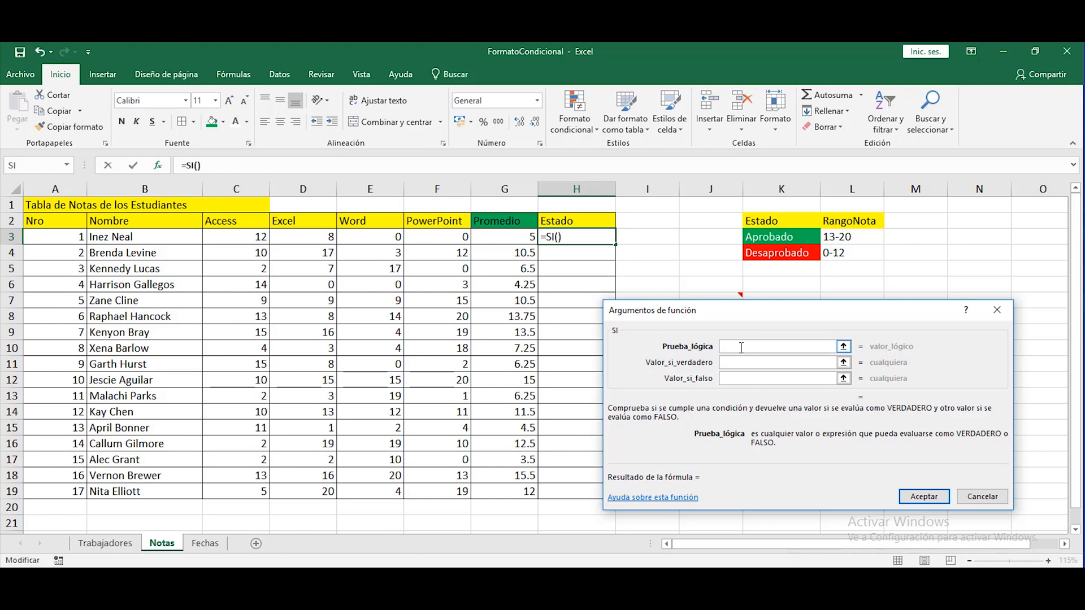
# Step: Set the SI function's Prueba_lógica to G3<=12, picking the first student's Promedio cell as the reference
pyautogui.click(843, 347)
pyautogui.click(504, 238)
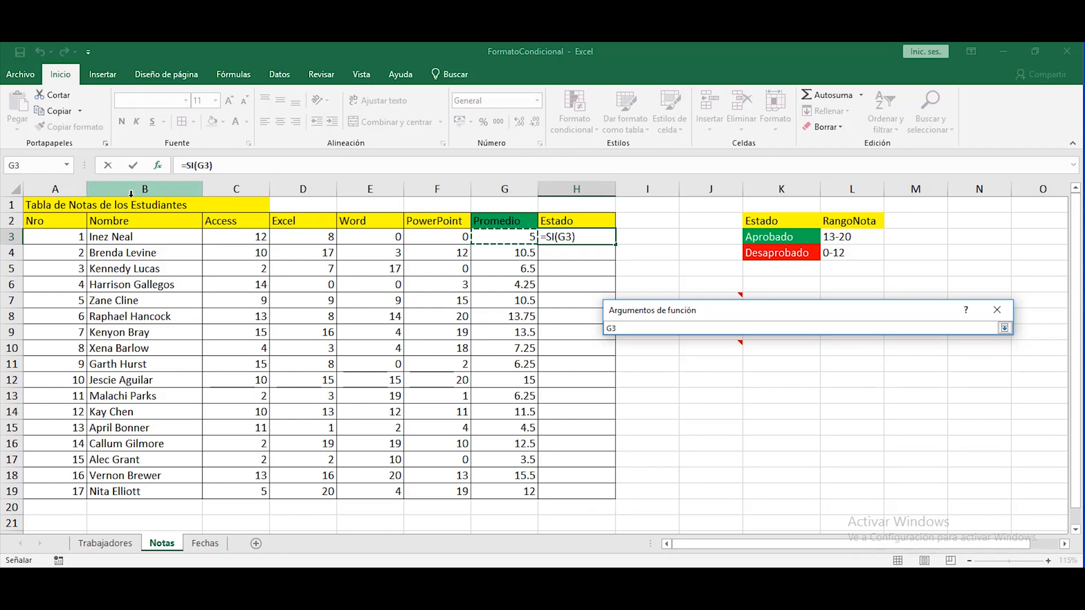
pyautogui.click(632, 327)
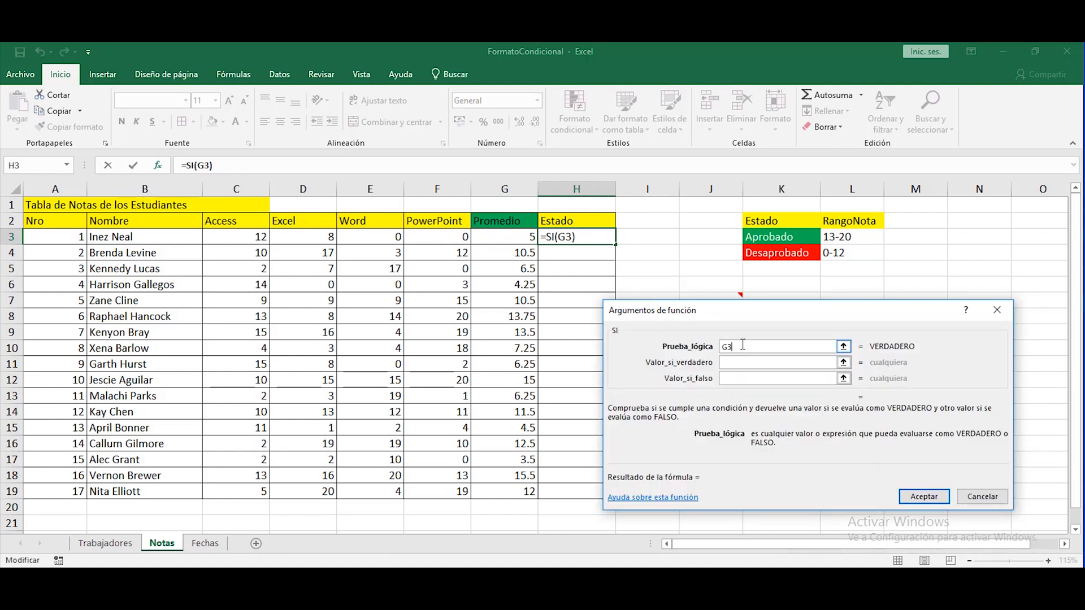
pyautogui.write('>')
pyautogui.press('BackSpace')
pyautogui.write('<=12')
pyautogui.click(797, 380)
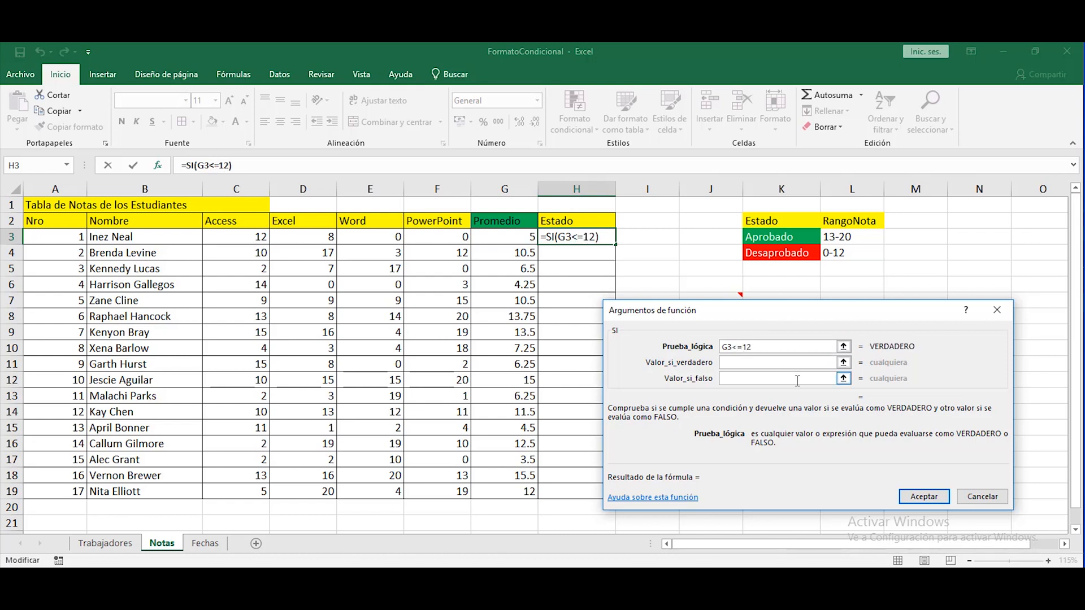
# Step: Set Valor_si_verdadero to "Desaprobado" and Valor_si_falso to "Aprobado" for the SI function
pyautogui.click(740, 363)
pyautogui.write('"')
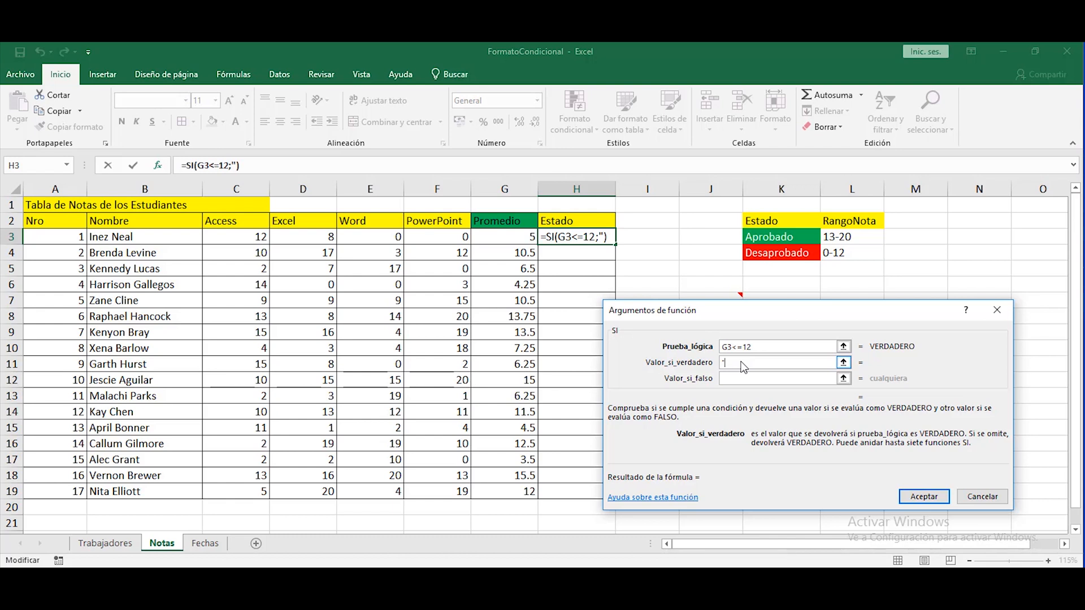
pyautogui.write('Desaprobado"')
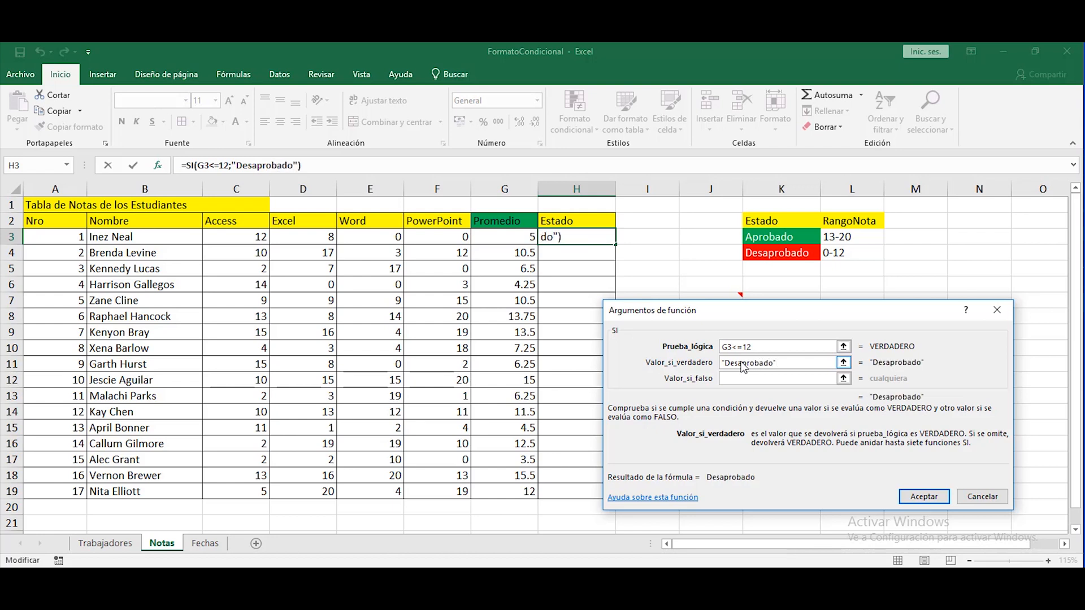
pyautogui.click(733, 379)
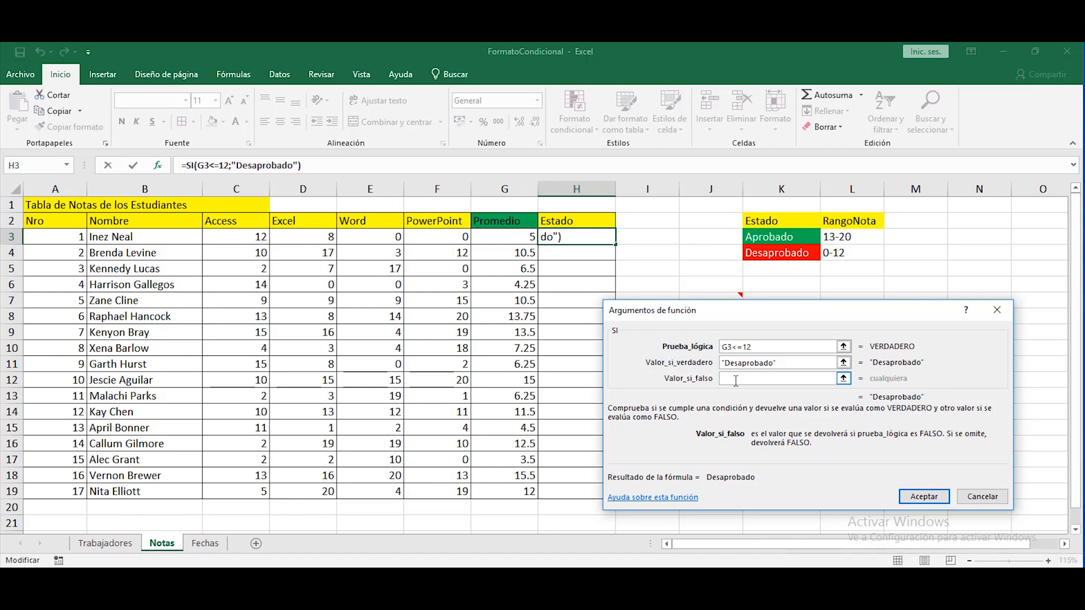
pyautogui.write('"')
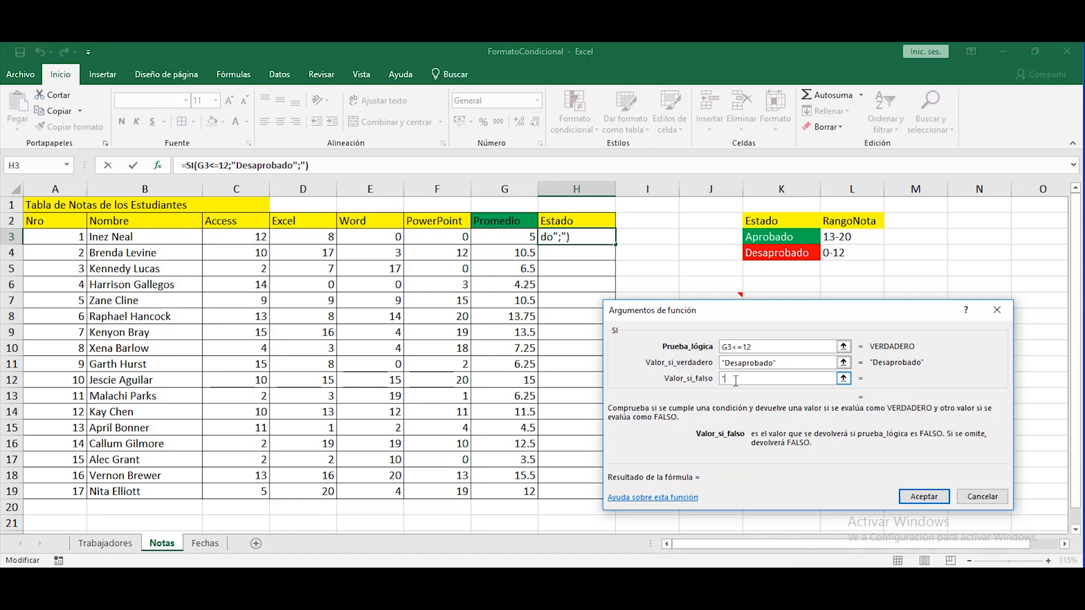
pyautogui.write('Aprobado"')
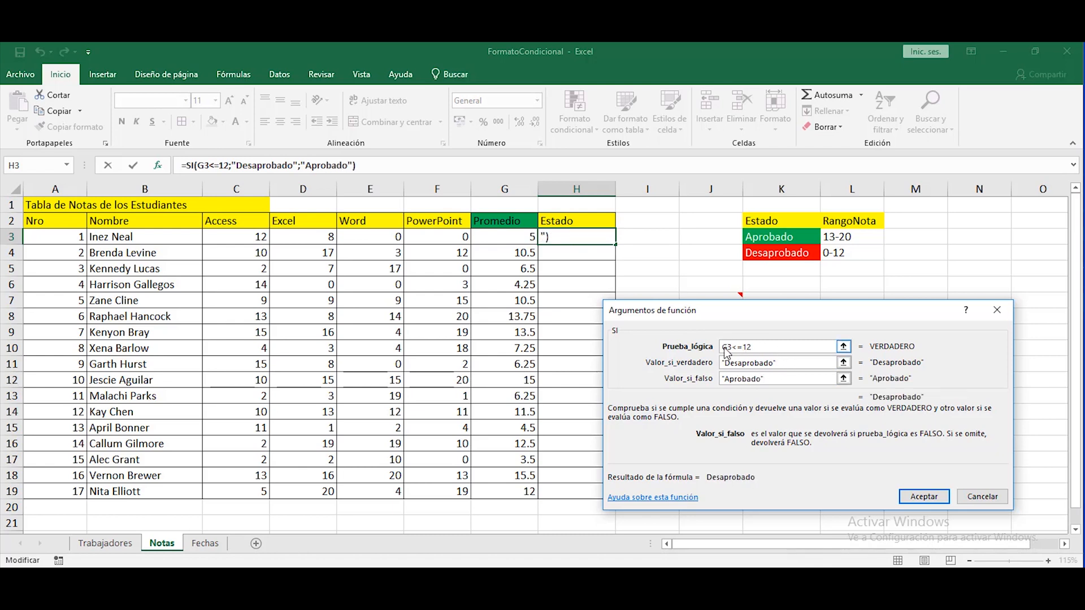
# Step: Review and accept the three SI arguments, and fill the H3 formula down the Estado column to H19
pyautogui.moveTo(725, 348); pyautogui.dragTo(760, 348)
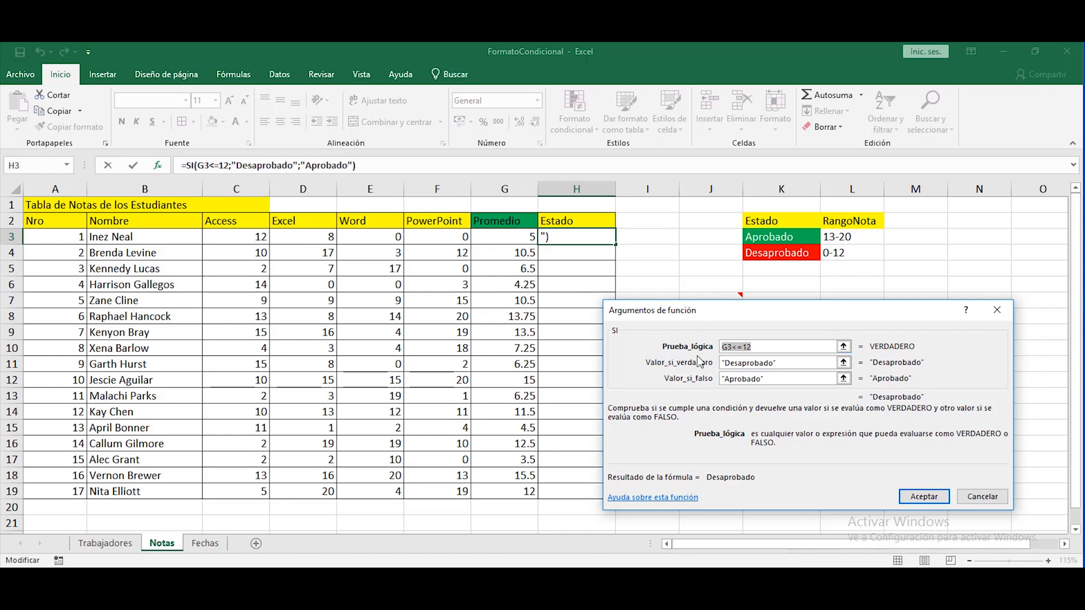
pyautogui.click(759, 346)
pyautogui.click(758, 363)
pyautogui.click(745, 380)
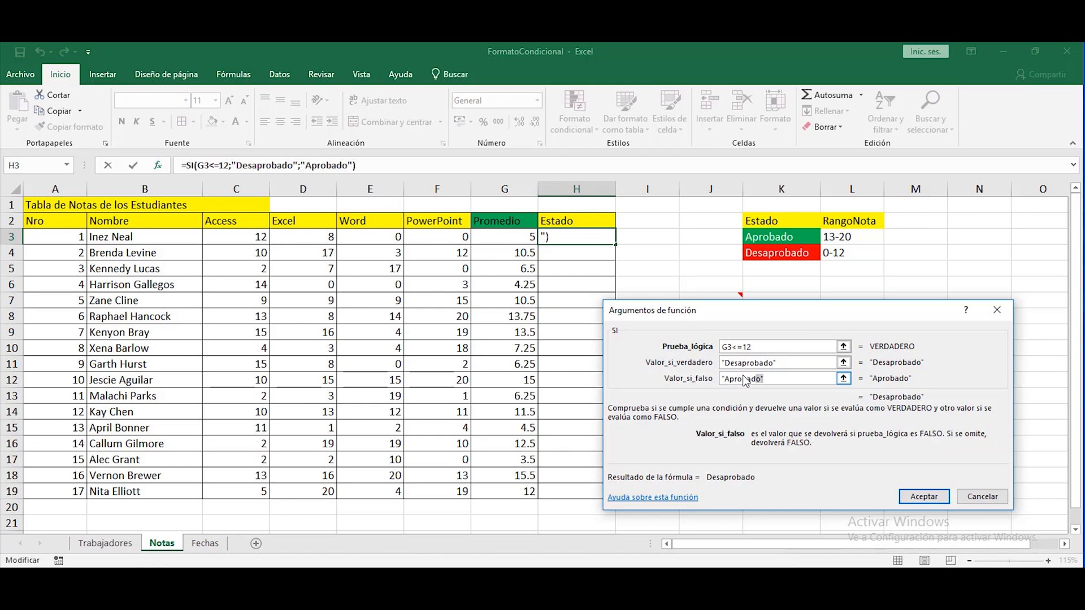
pyautogui.moveTo(745, 380); pyautogui.dragTo(722, 380)
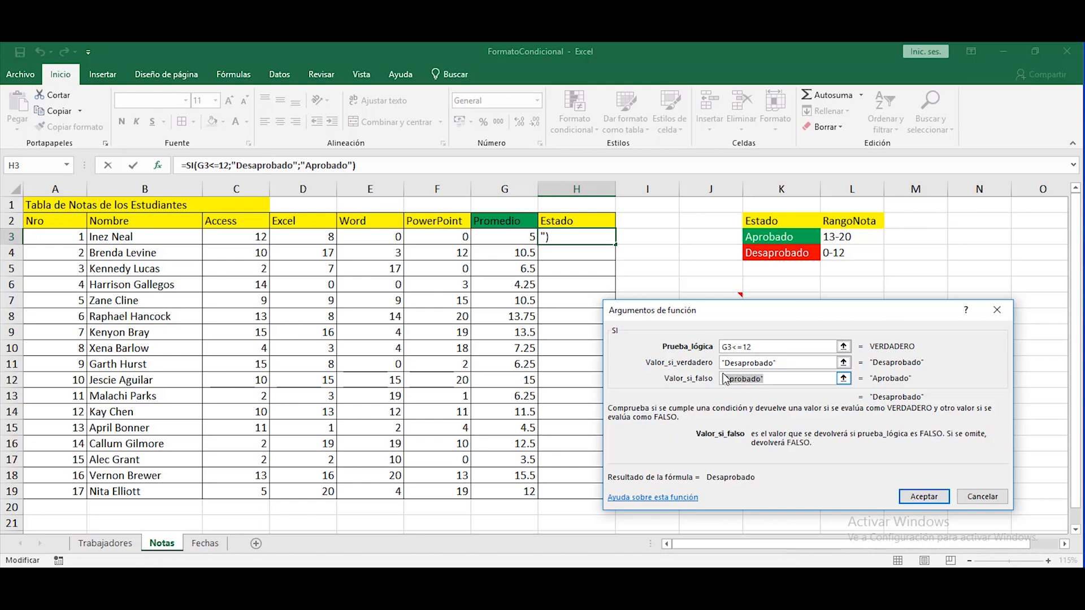
pyautogui.click(921, 503)
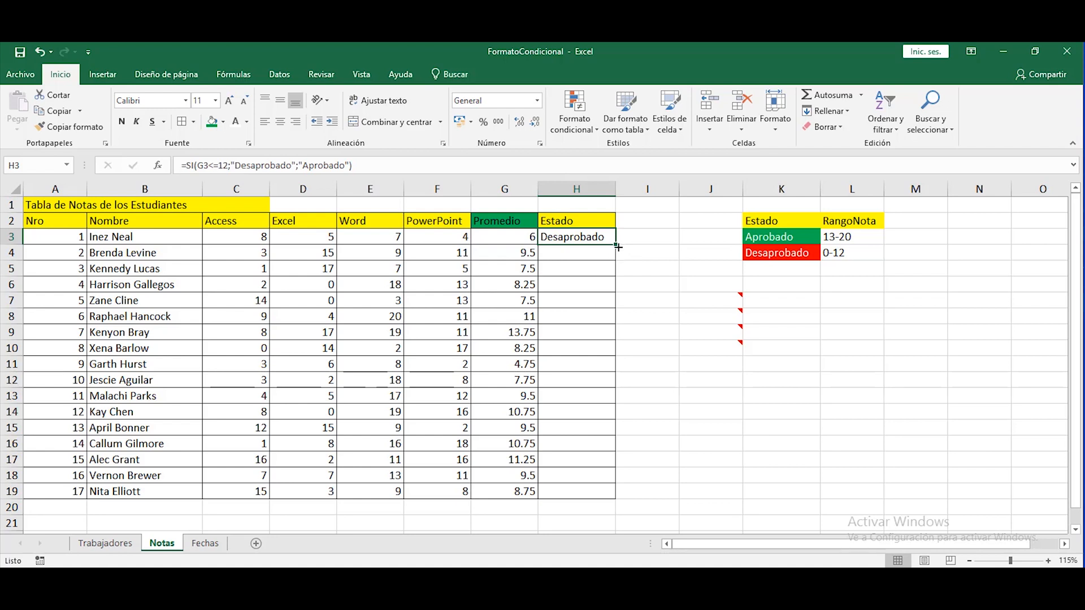
pyautogui.moveTo(617, 243); pyautogui.dragTo(619, 496)
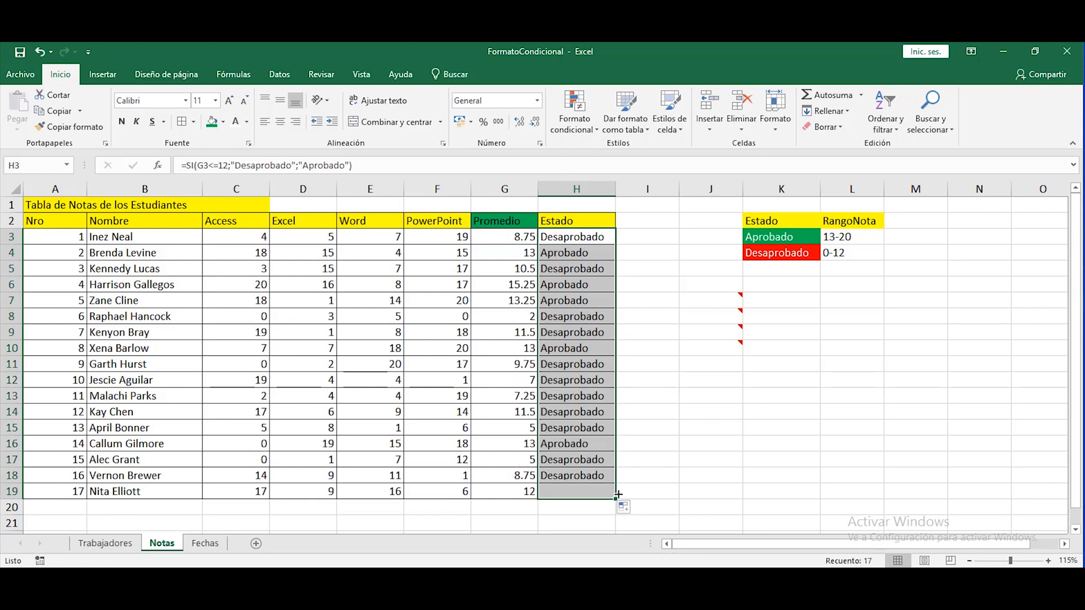
# Step: Re-enter the random grade formulas in F7 and F10 to recalculate the averages and Estado results
pyautogui.click(564, 429)
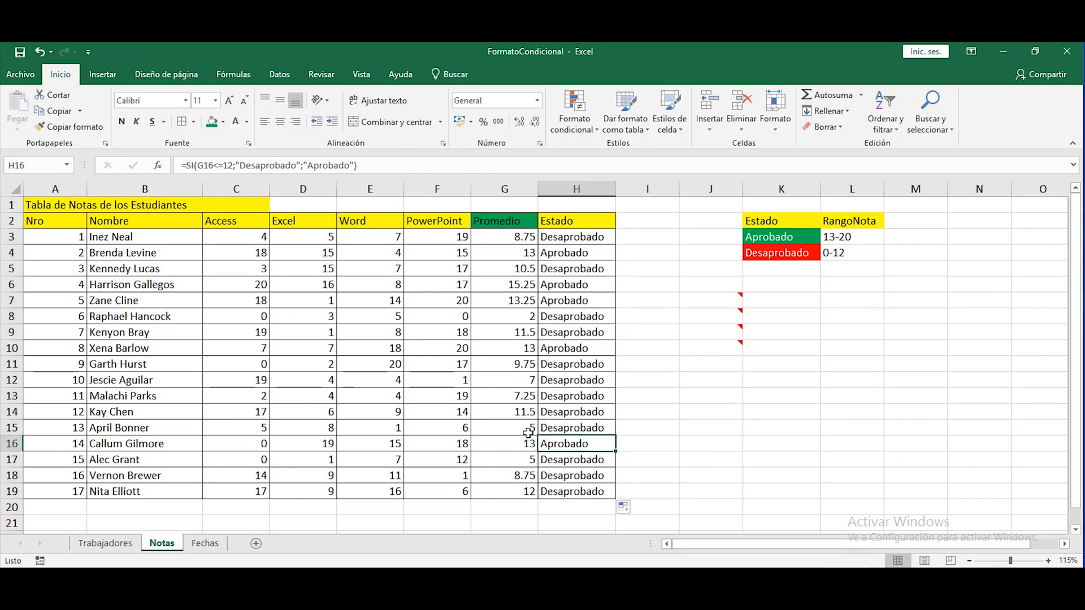
pyautogui.click(513, 417)
pyautogui.moveTo(447, 307); pyautogui.dragTo(449, 315)
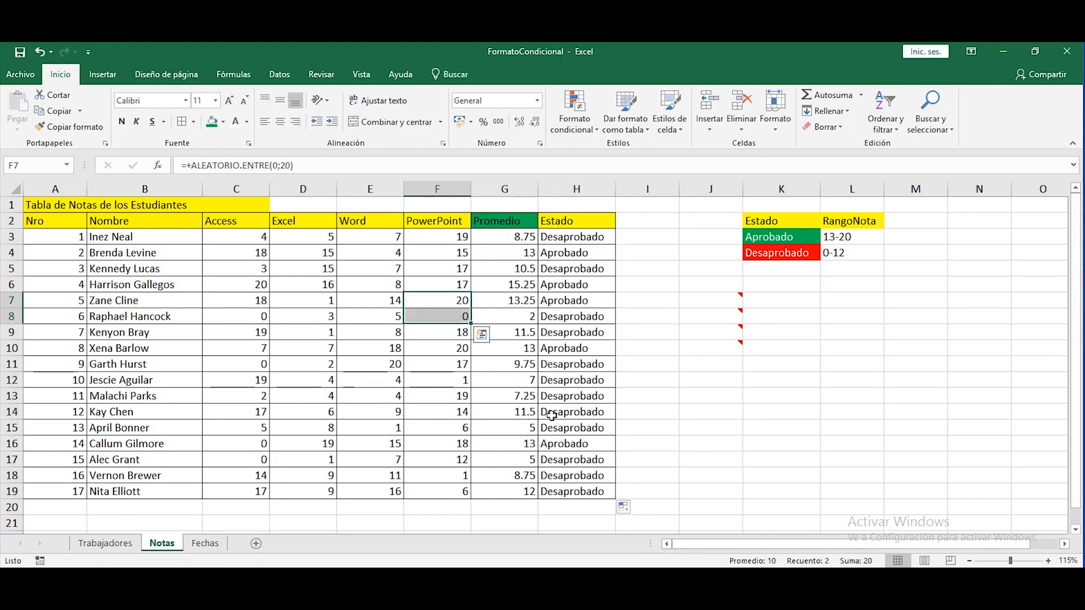
pyautogui.press('F2')
pyautogui.press('Escape')
pyautogui.press('F2')
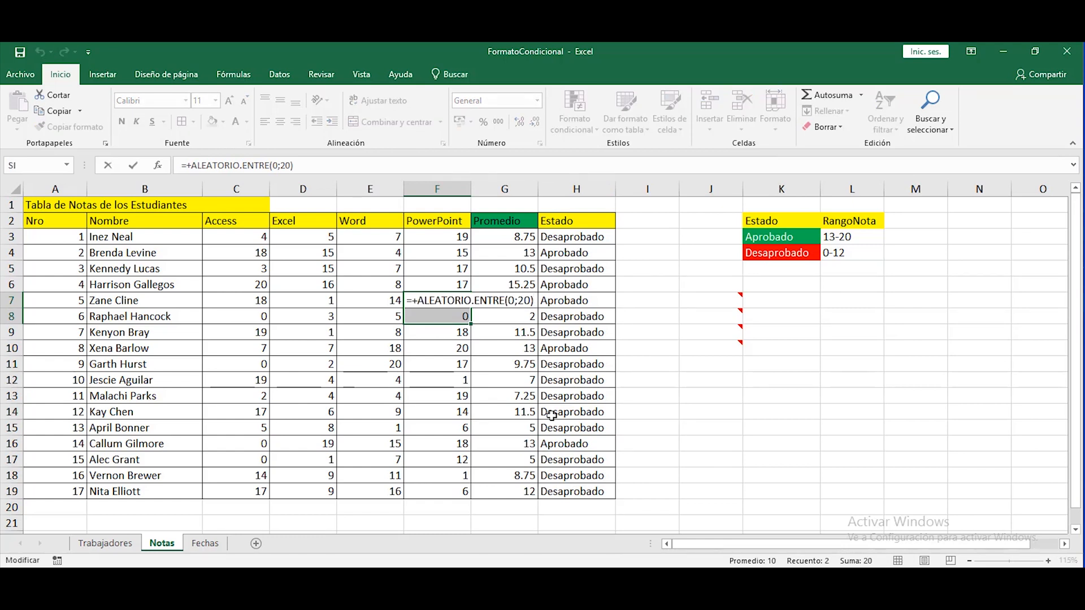
pyautogui.press('Return')
pyautogui.press('Down')
pyautogui.press('Down')
pyautogui.press('F2')
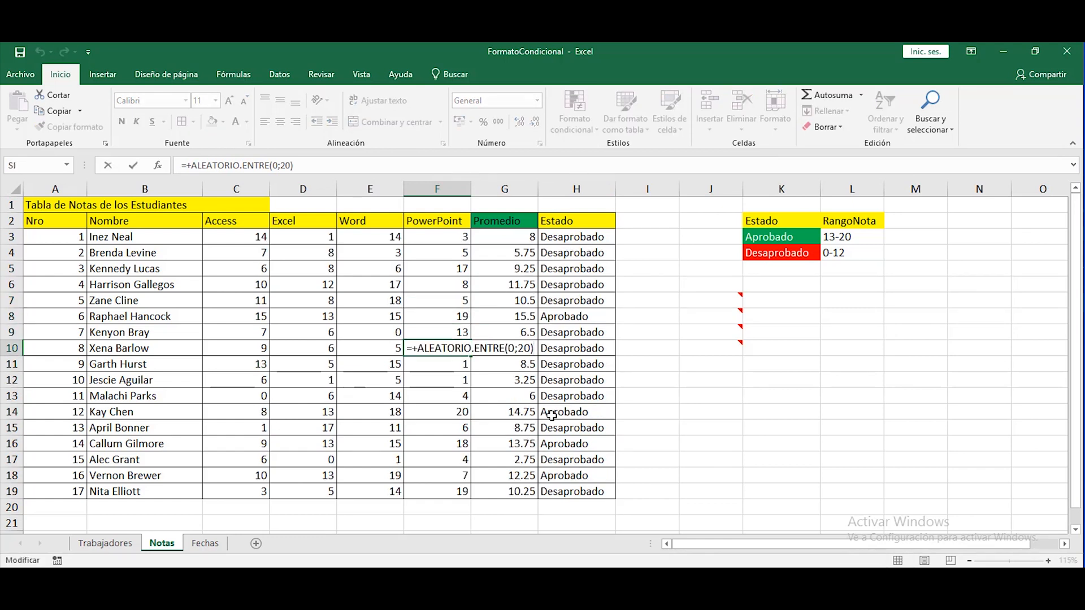
pyautogui.press('Return')
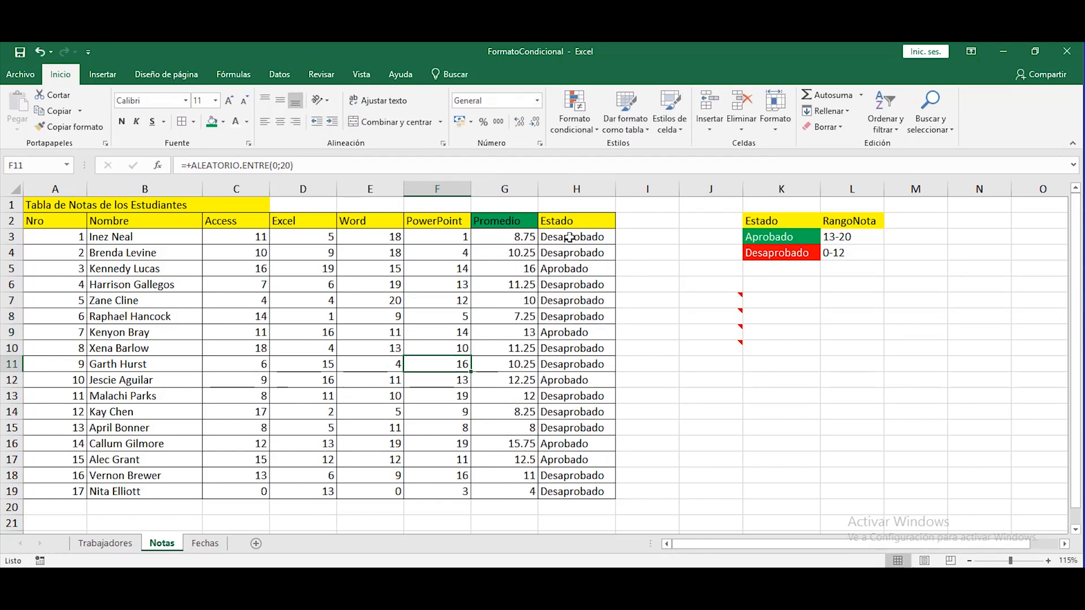
pyautogui.moveTo(571, 237); pyautogui.dragTo(573, 486)
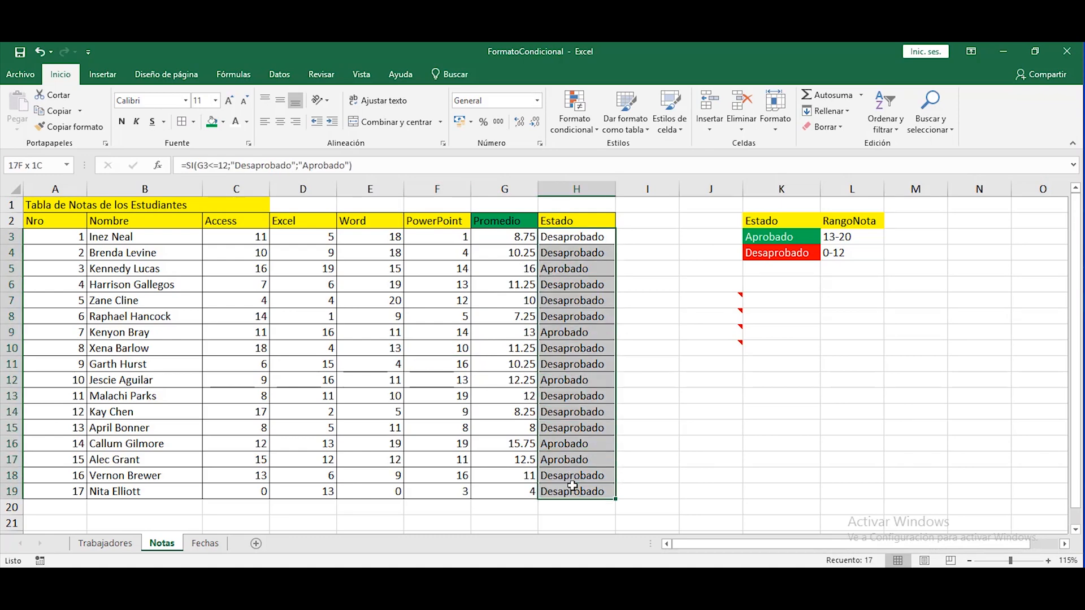
pyautogui.click(672, 334)
pyautogui.moveTo(232, 237); pyautogui.dragTo(235, 253)
pyautogui.moveTo(474, 330); pyautogui.dragTo(566, 490)
pyautogui.click(641, 287)
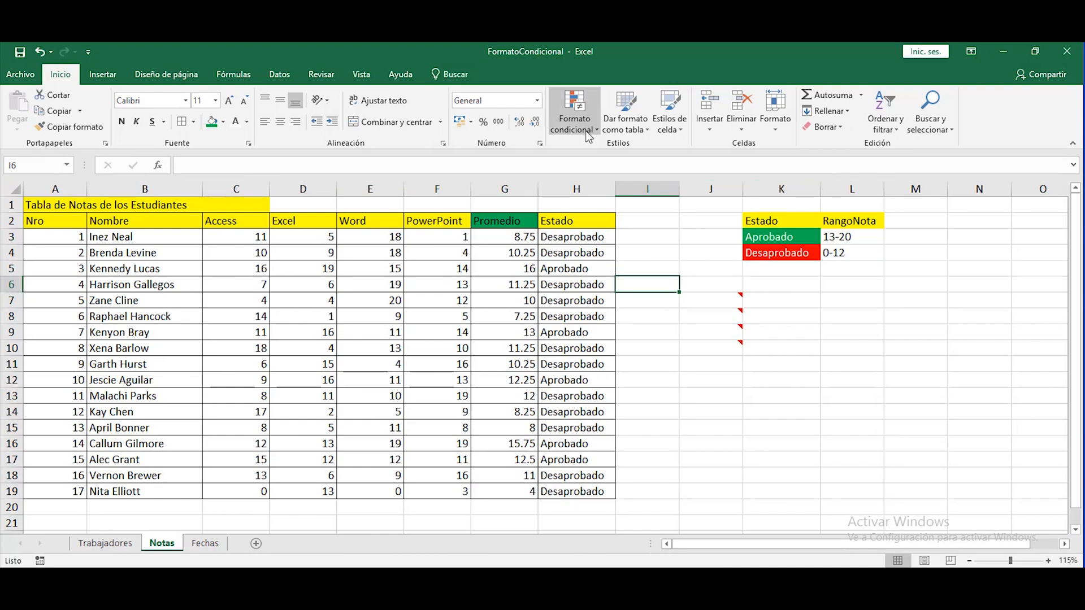
# Step: Apply magenta gradient-fill data bars to the Access, Excel, Word and PowerPoint grades in C3:F19
pyautogui.click(349, 310)
pyautogui.moveTo(226, 236); pyautogui.dragTo(445, 490)
pyautogui.click(592, 128)
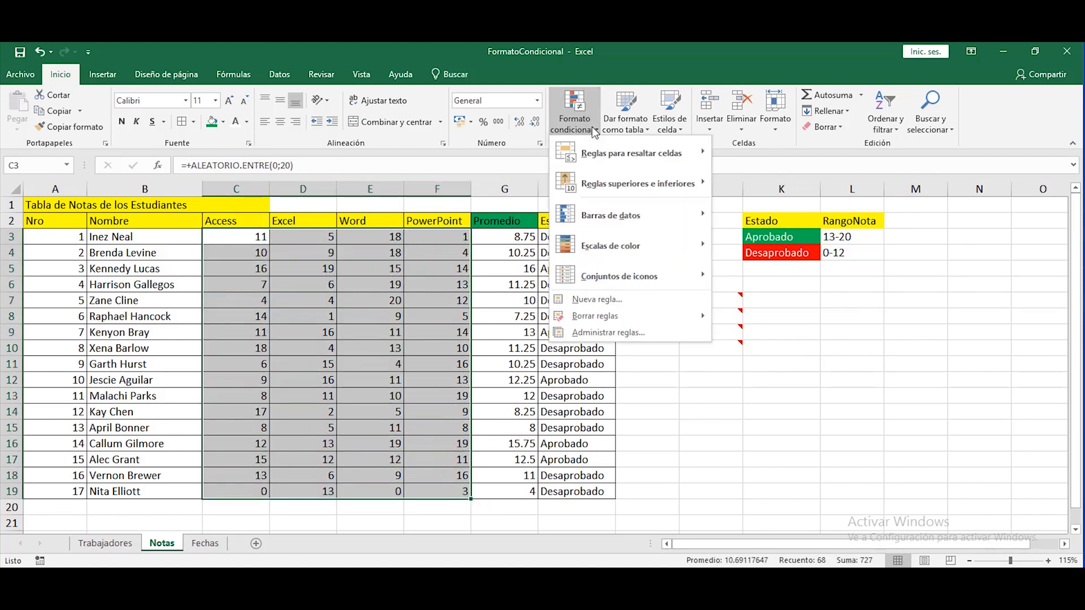
pyautogui.moveTo(597, 225)
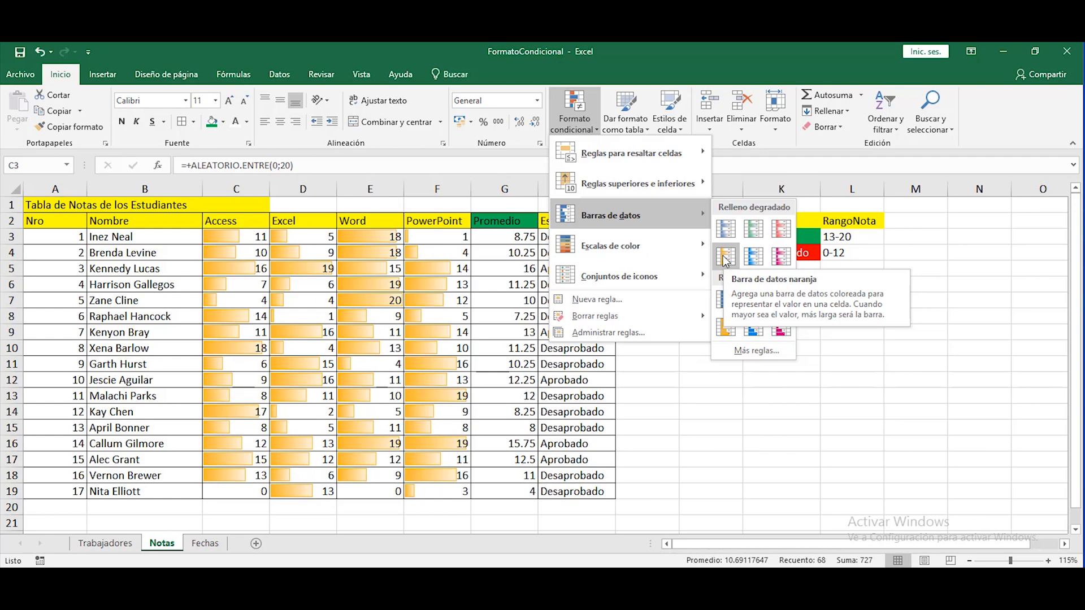
pyautogui.click(780, 257)
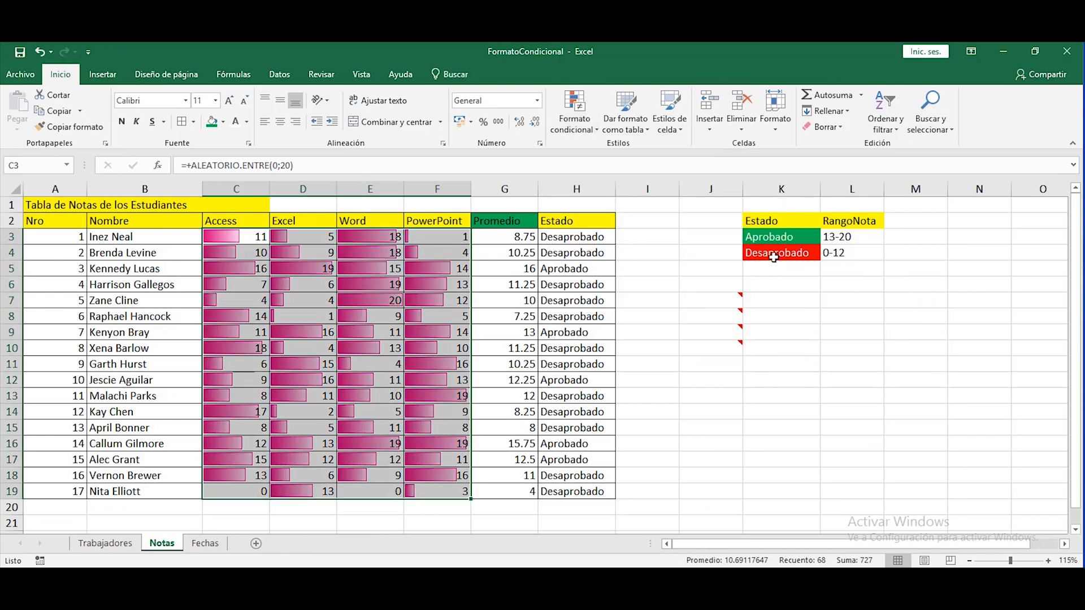
pyautogui.click(672, 282)
pyautogui.click(711, 348)
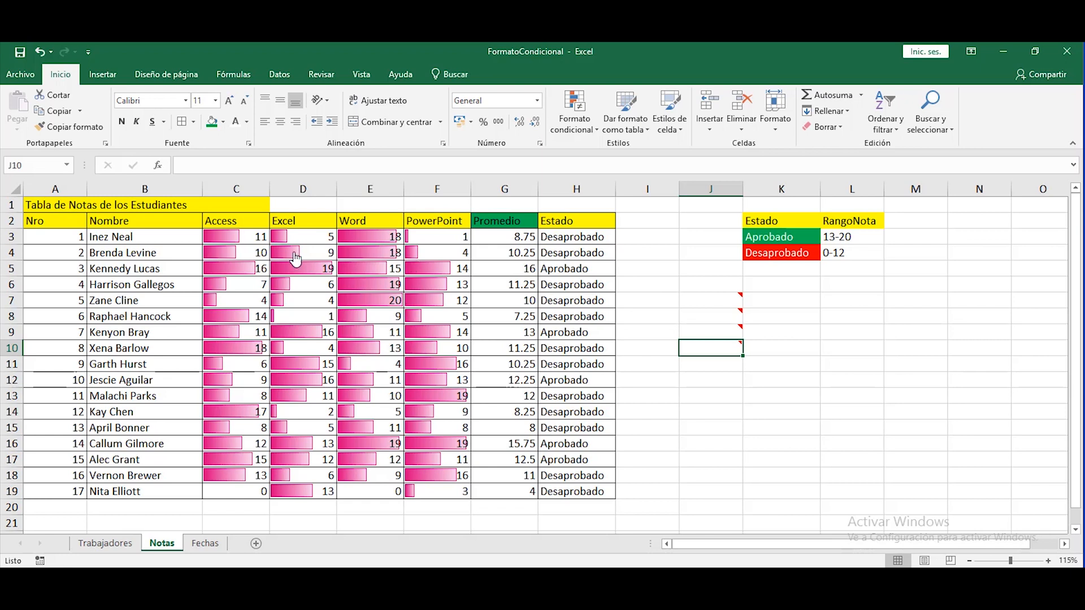
# Step: Read the formatting requirements in the comments on cells J7 to J10
pyautogui.click(723, 297)
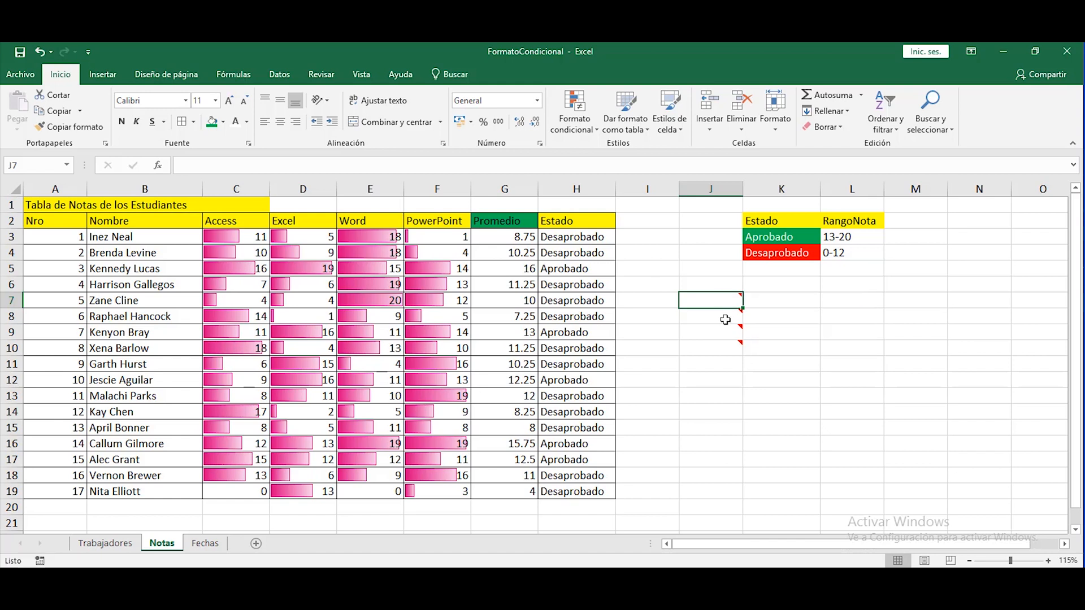
pyautogui.moveTo(726, 300)
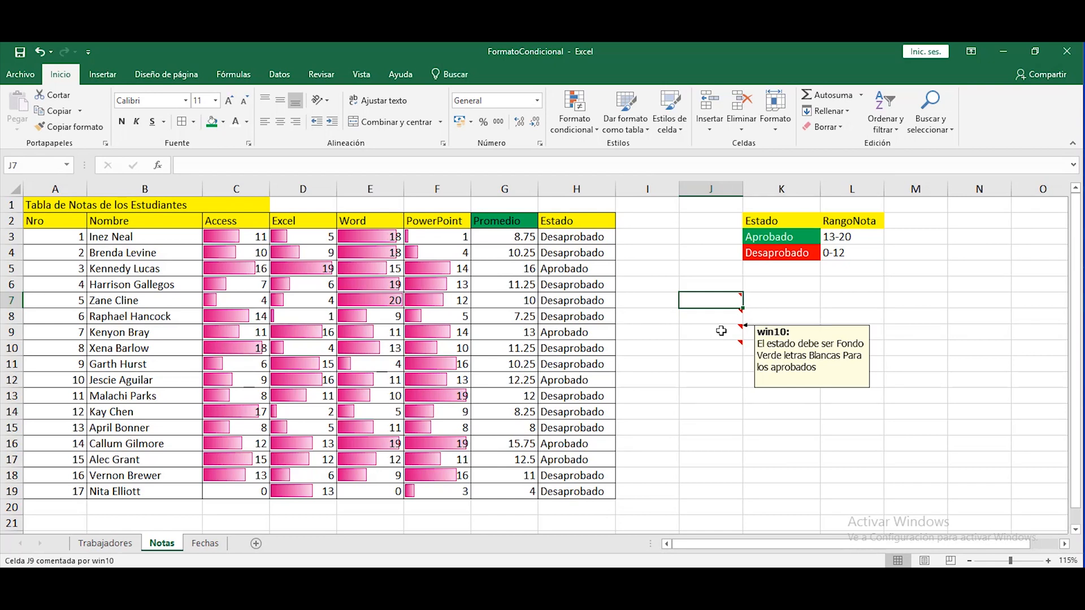
pyautogui.moveTo(719, 351)
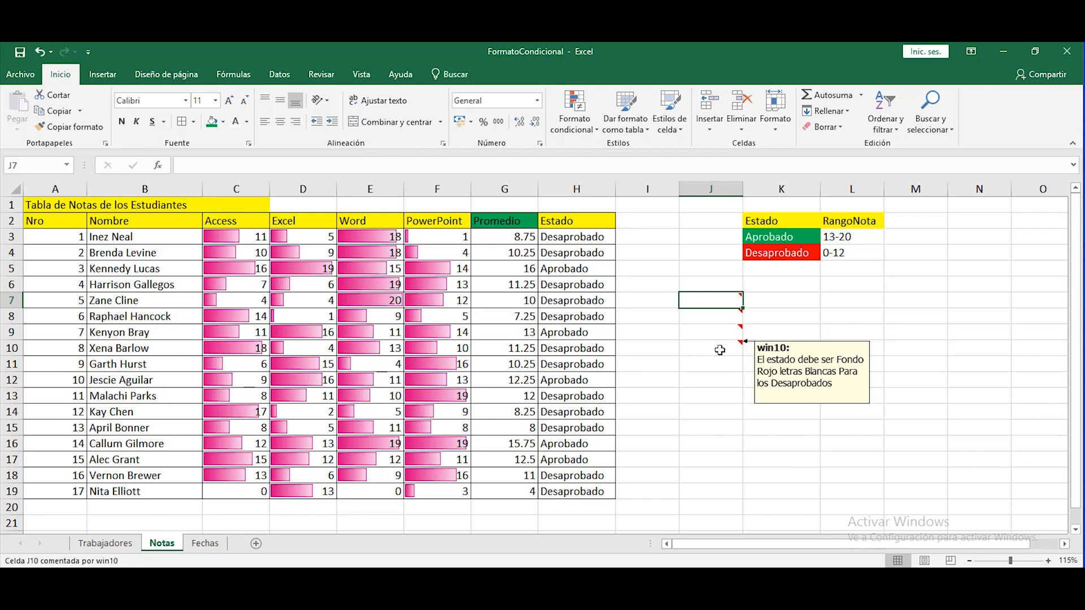
pyautogui.click(648, 394)
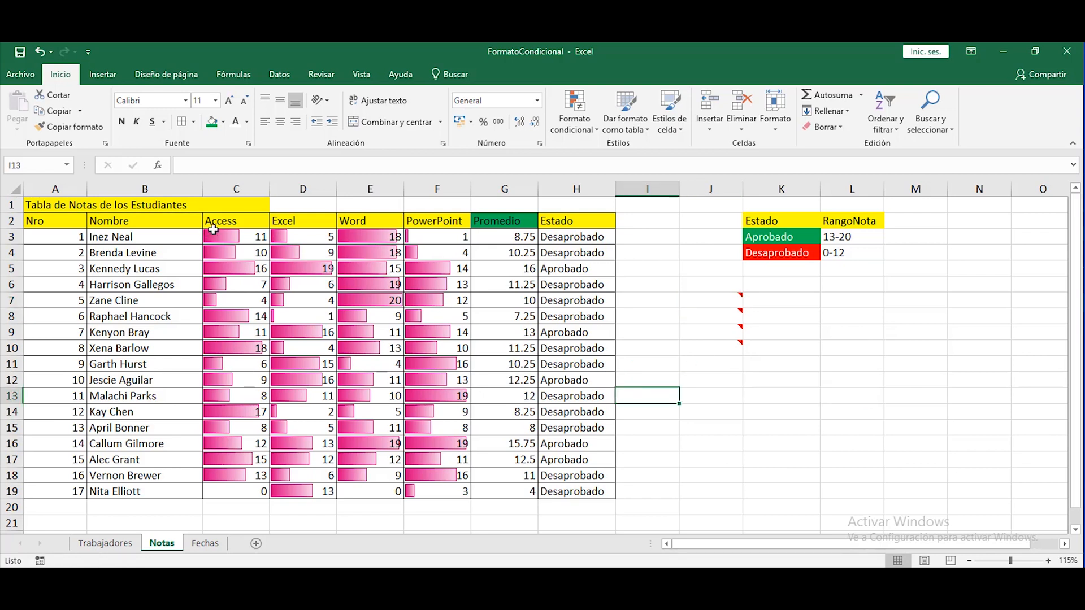
# Step: Clear the conditional formatting rules from the entire Notas sheet
pyautogui.moveTo(225, 243); pyautogui.dragTo(433, 487)
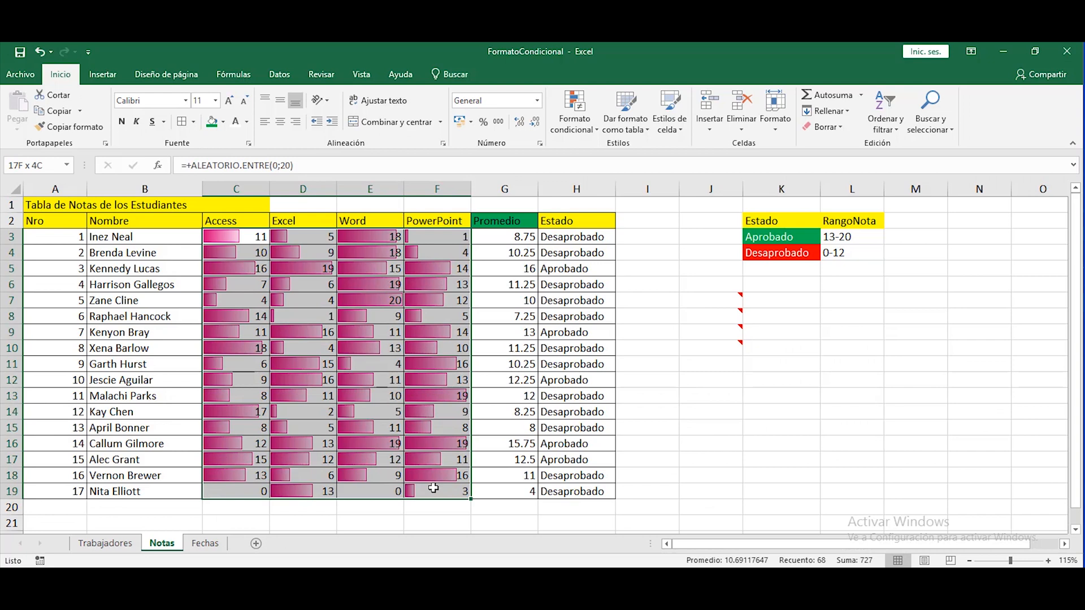
pyautogui.click(593, 126)
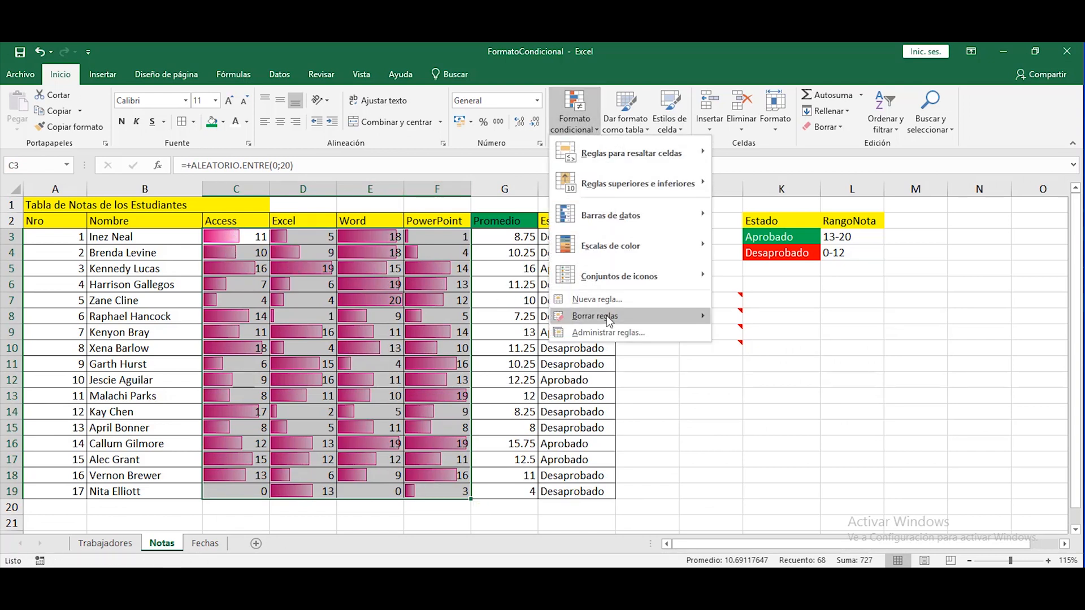
pyautogui.moveTo(605, 317)
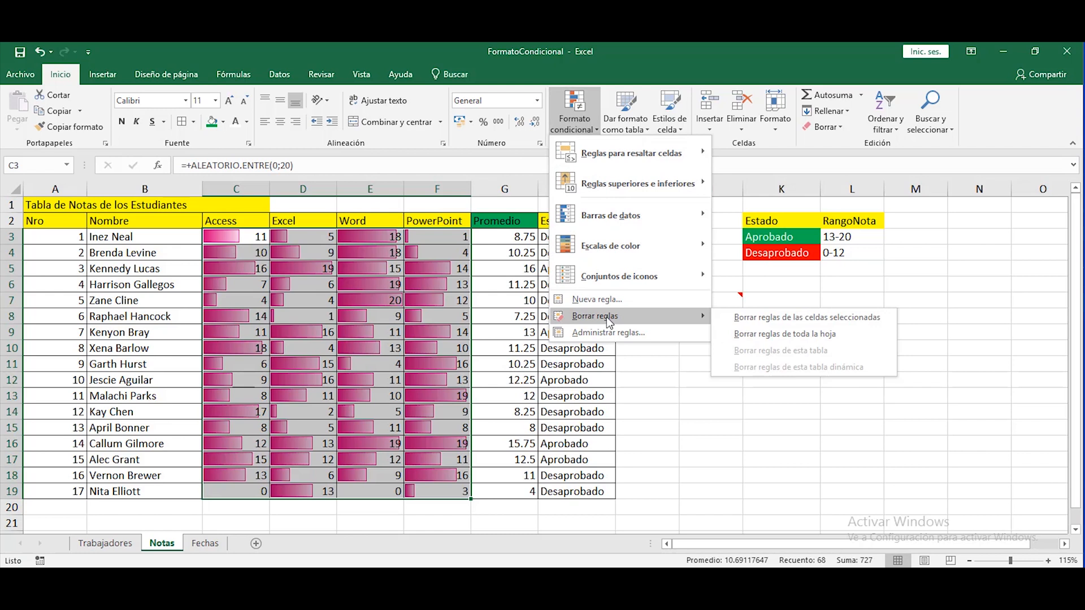
pyautogui.click(765, 337)
pyautogui.click(369, 241)
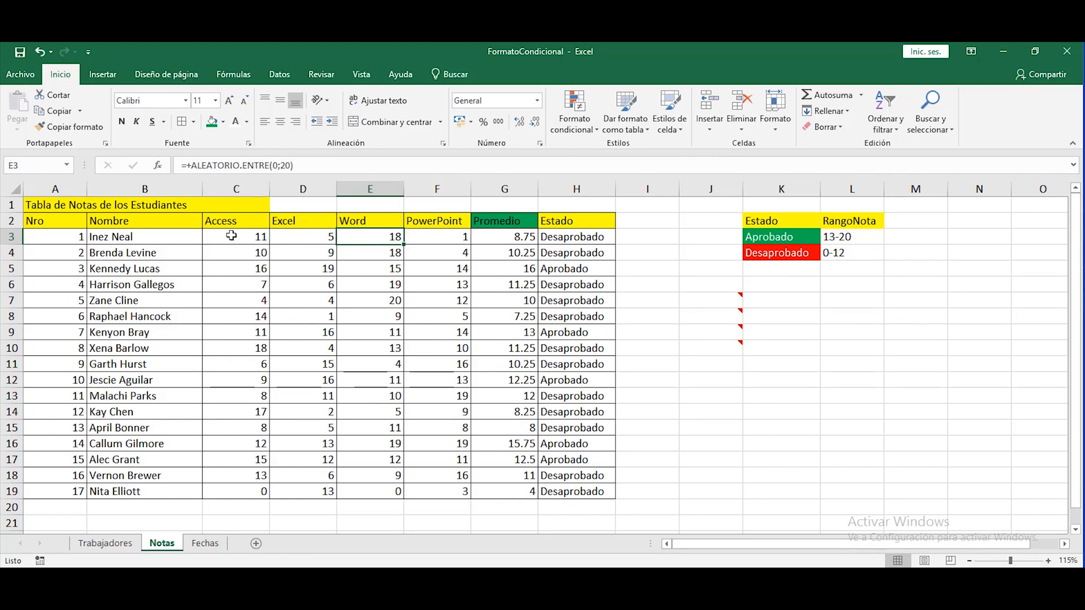
# Step: Start an Entre highlight rule on the grades and averages in C3:G19, with limits 0 and 12
pyautogui.moveTo(234, 236); pyautogui.dragTo(497, 483)
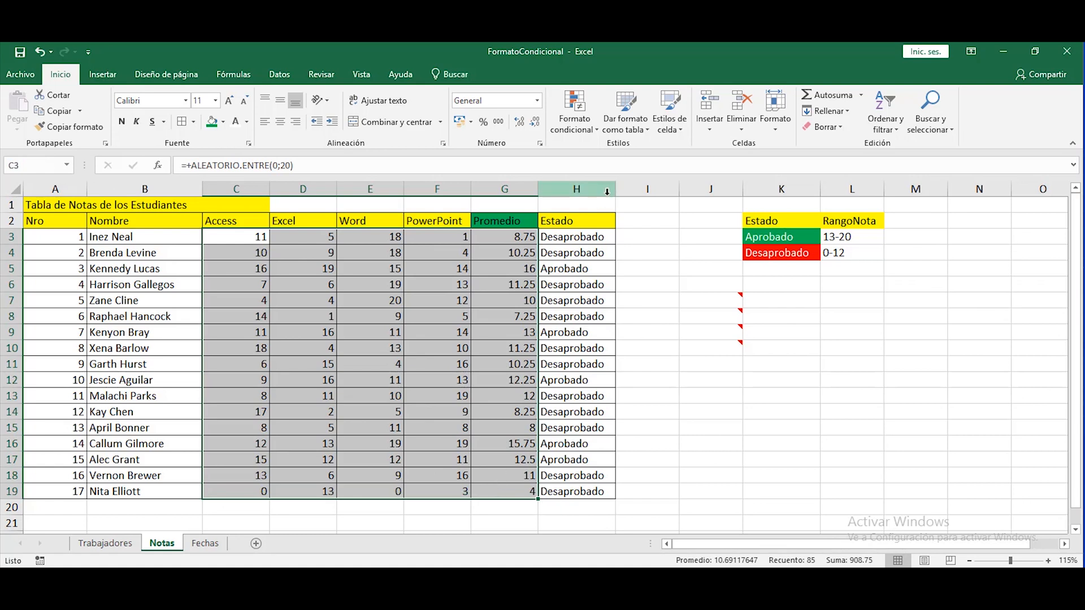
pyautogui.click(575, 124)
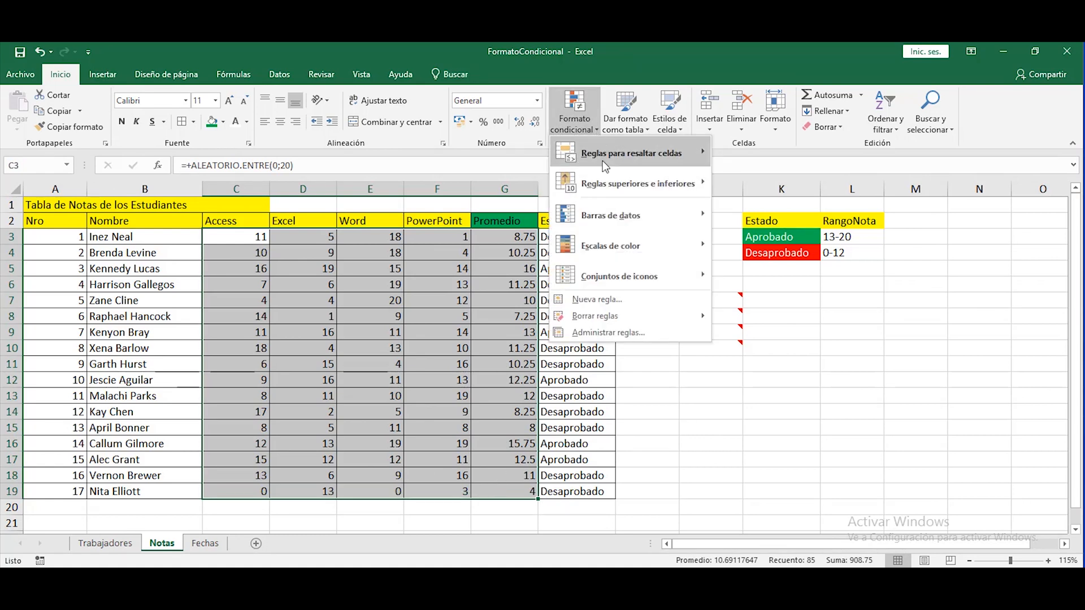
pyautogui.moveTo(626, 193)
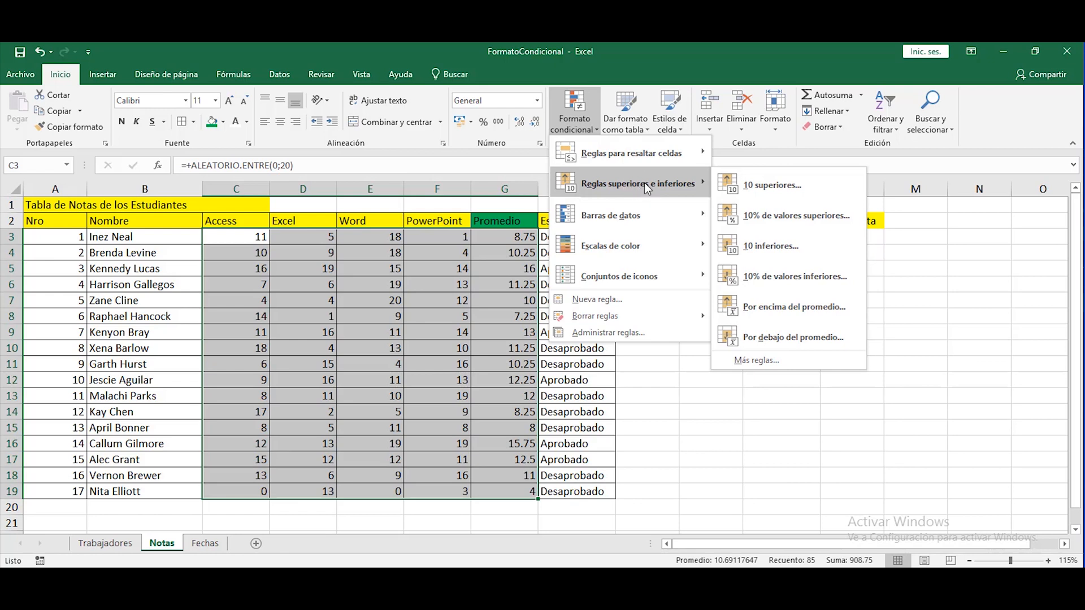
pyautogui.moveTo(647, 155)
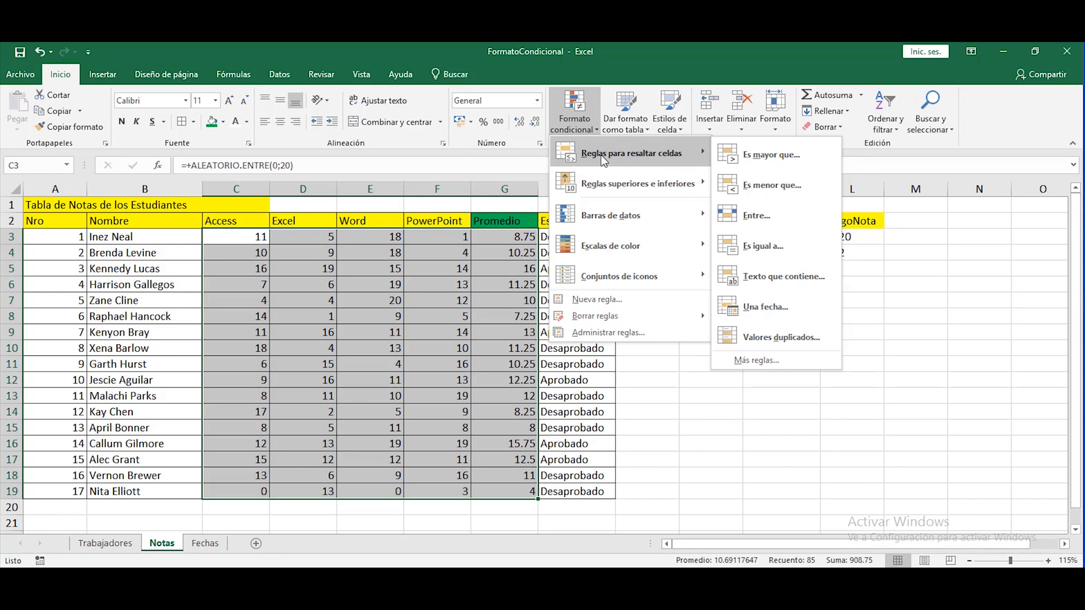
pyautogui.click(778, 215)
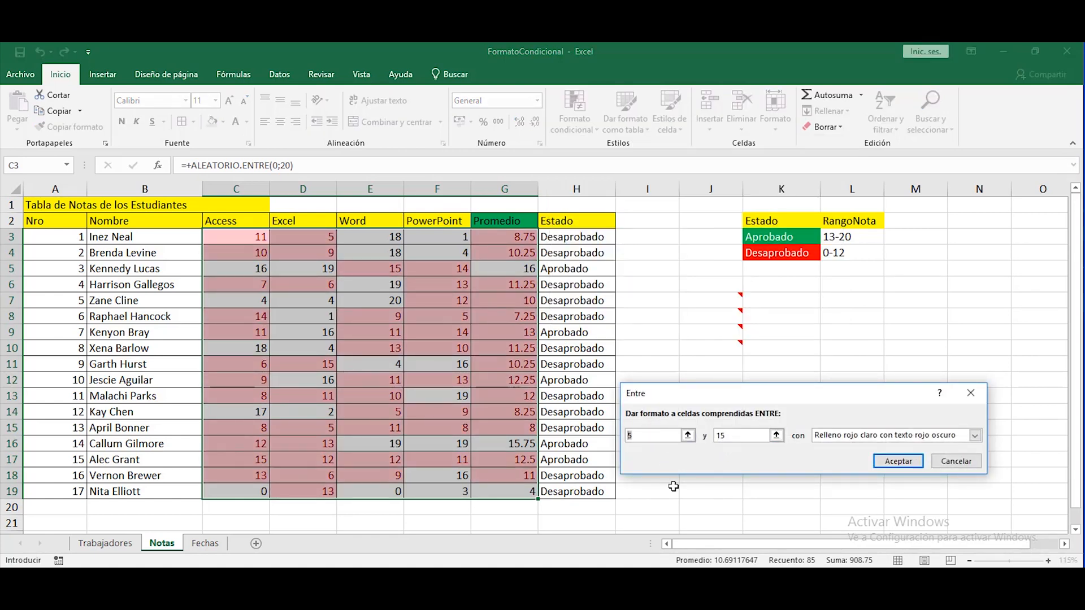
pyautogui.write('0-')
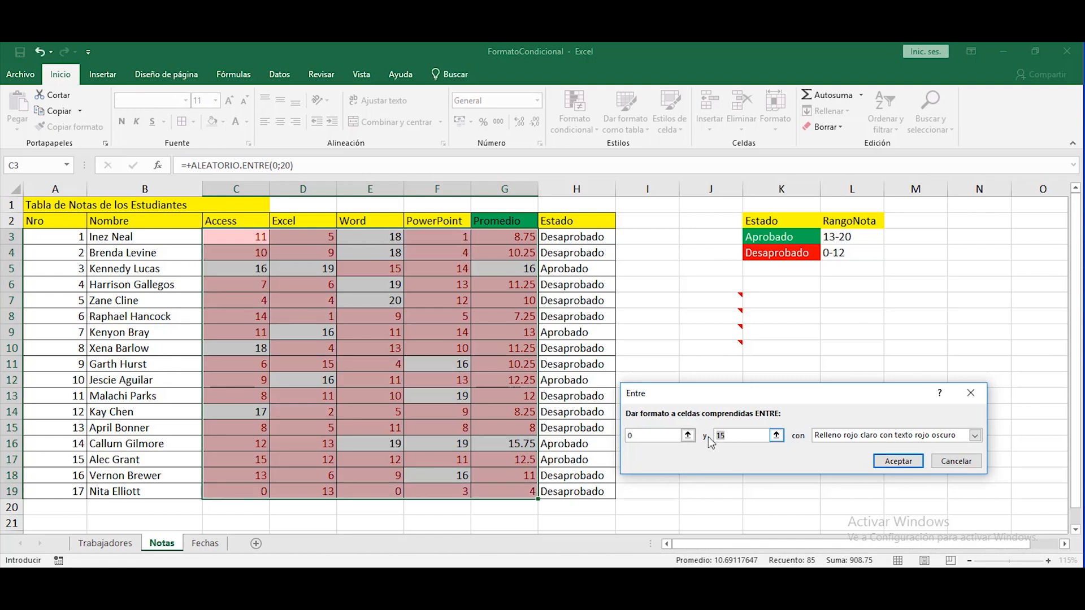
pyautogui.write('12')
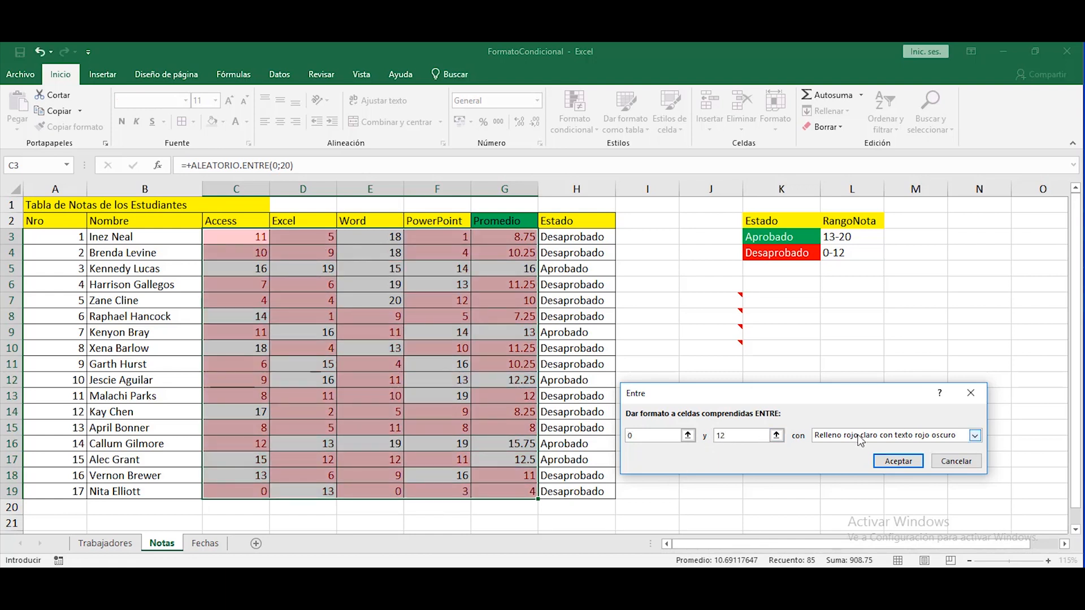
# Step: Try the preset formats Relleno rojo claro, Relleno amarillo con texto amarillo oscuro and Texto rojo on the rule
pyautogui.click(867, 436)
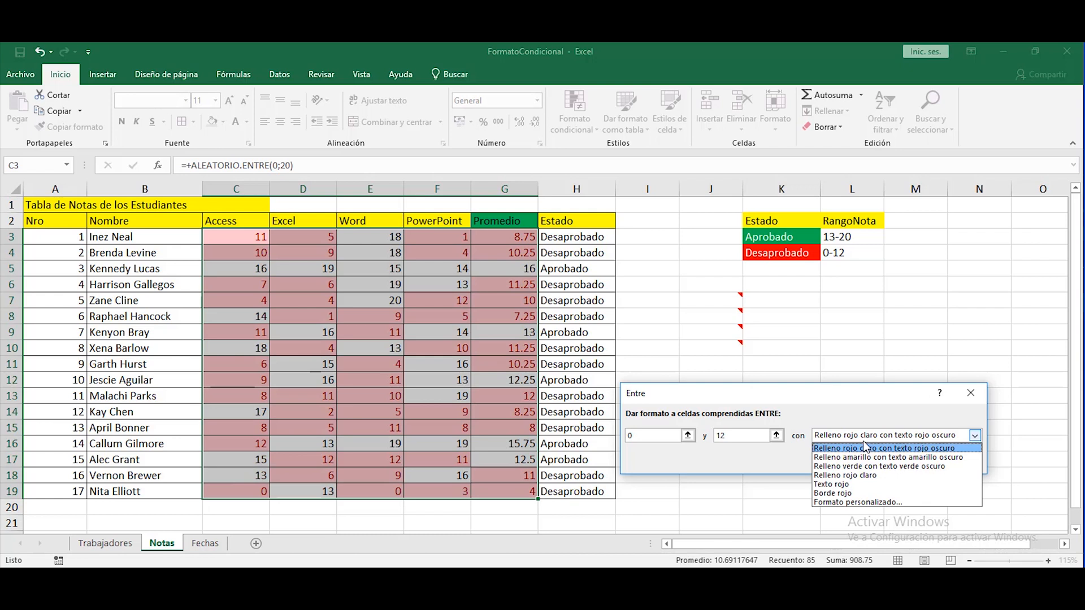
pyautogui.click(853, 474)
pyautogui.click(859, 438)
pyautogui.click(862, 457)
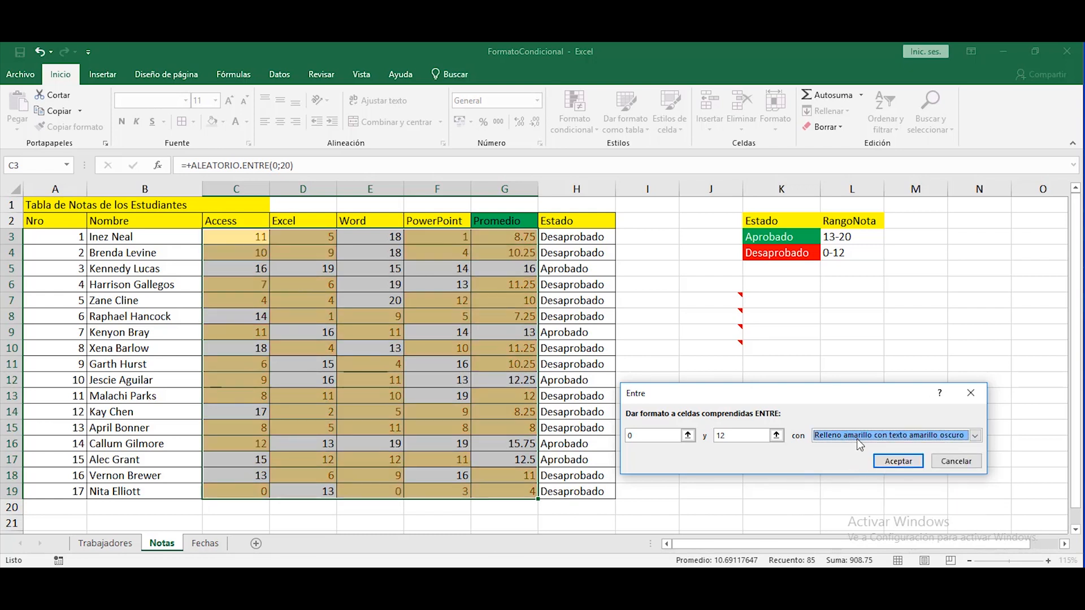
pyautogui.click(860, 438)
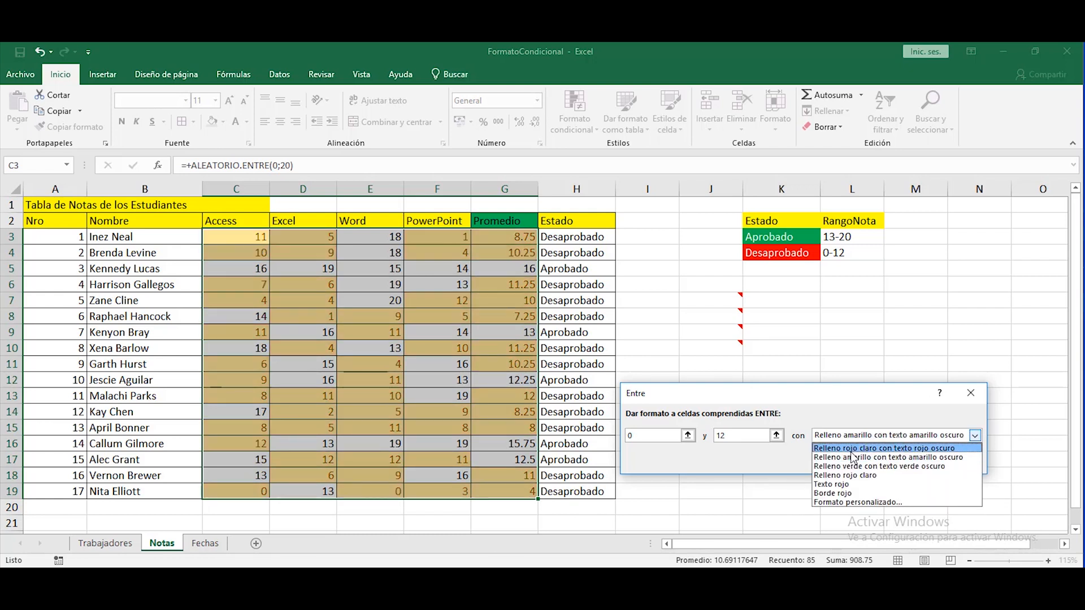
pyautogui.click(841, 484)
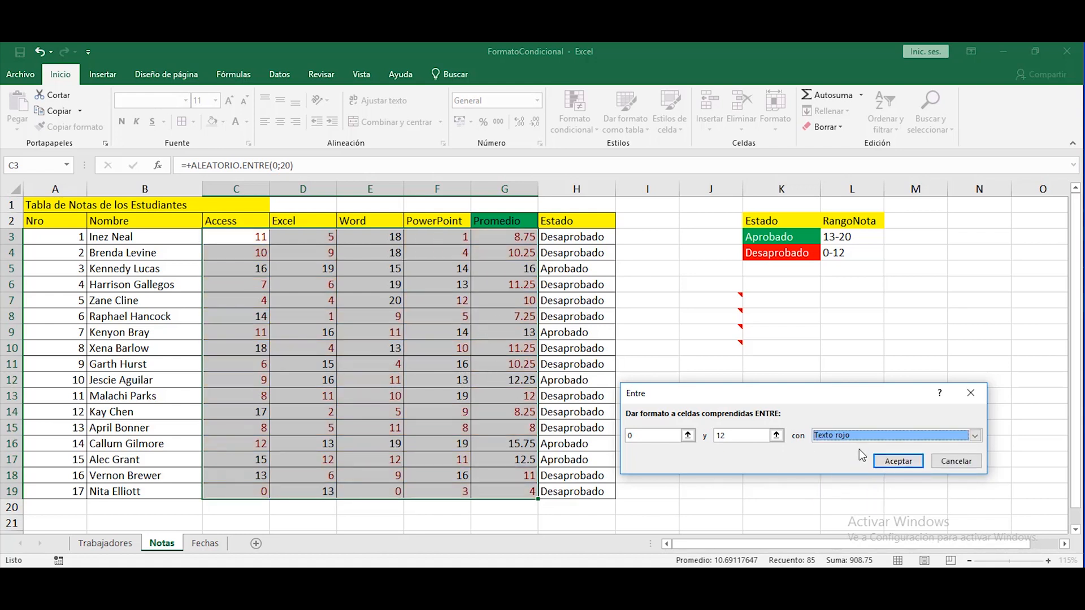
# Step: Give the 0 to 12 rule a custom format with Negrita style and standard red font colour, and apply it
pyautogui.click(844, 438)
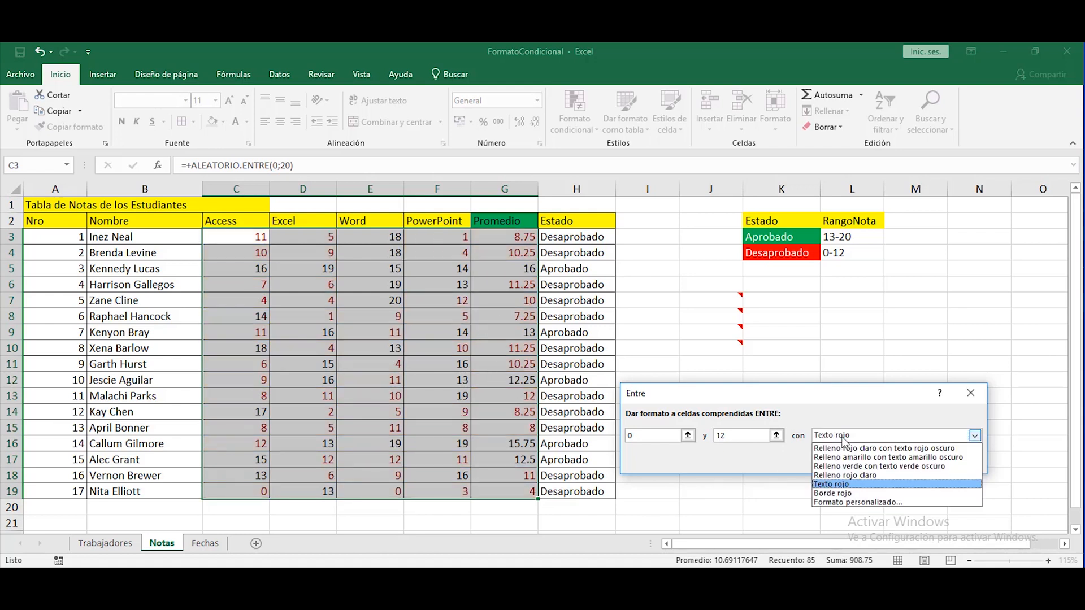
pyautogui.click(839, 503)
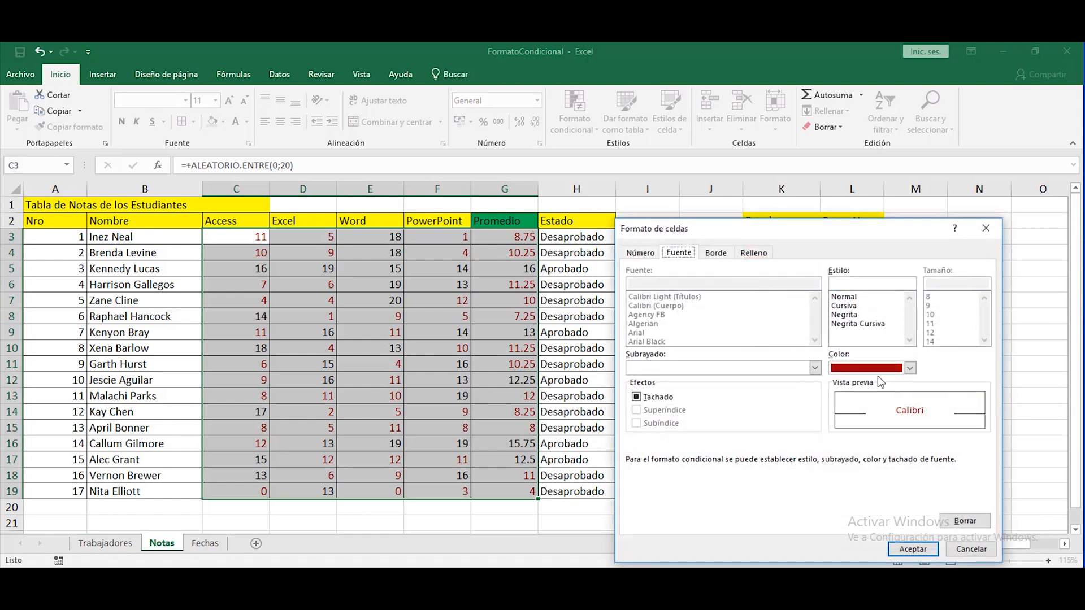
pyautogui.click(850, 315)
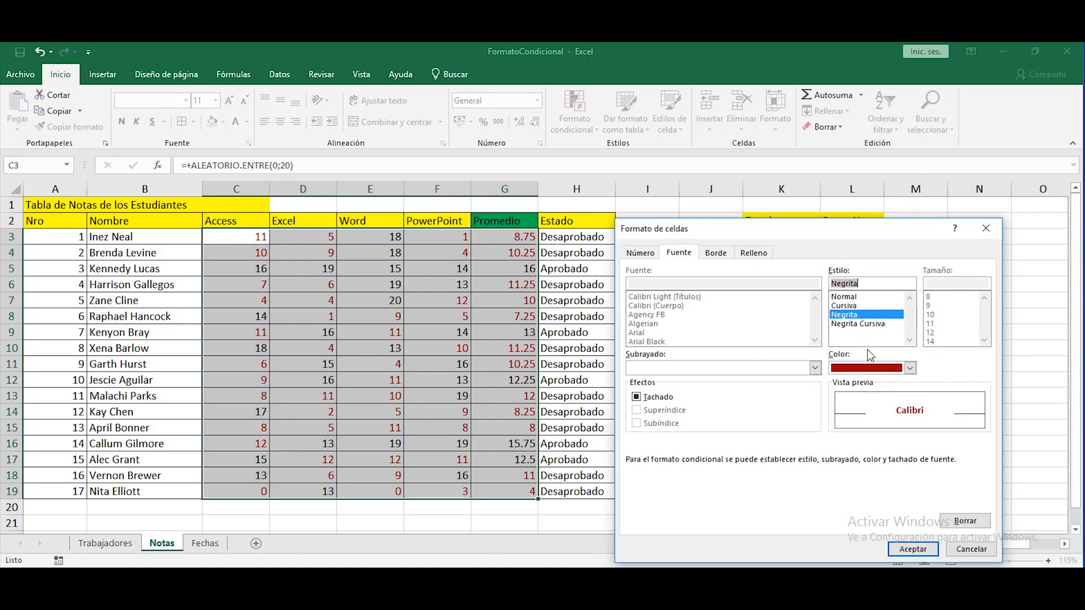
pyautogui.click(876, 369)
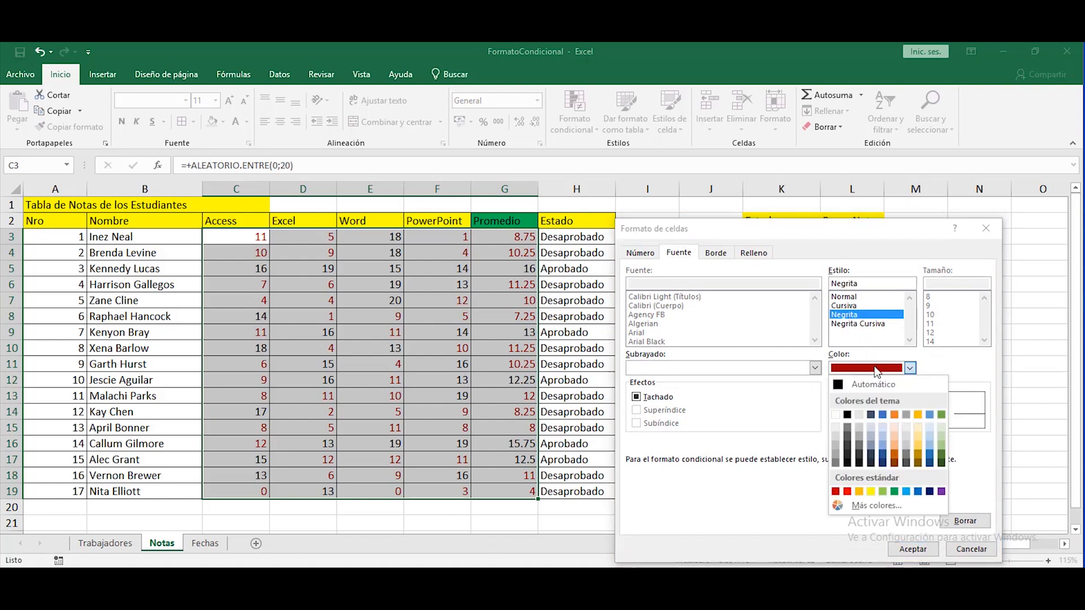
pyautogui.click(847, 491)
pyautogui.click(915, 549)
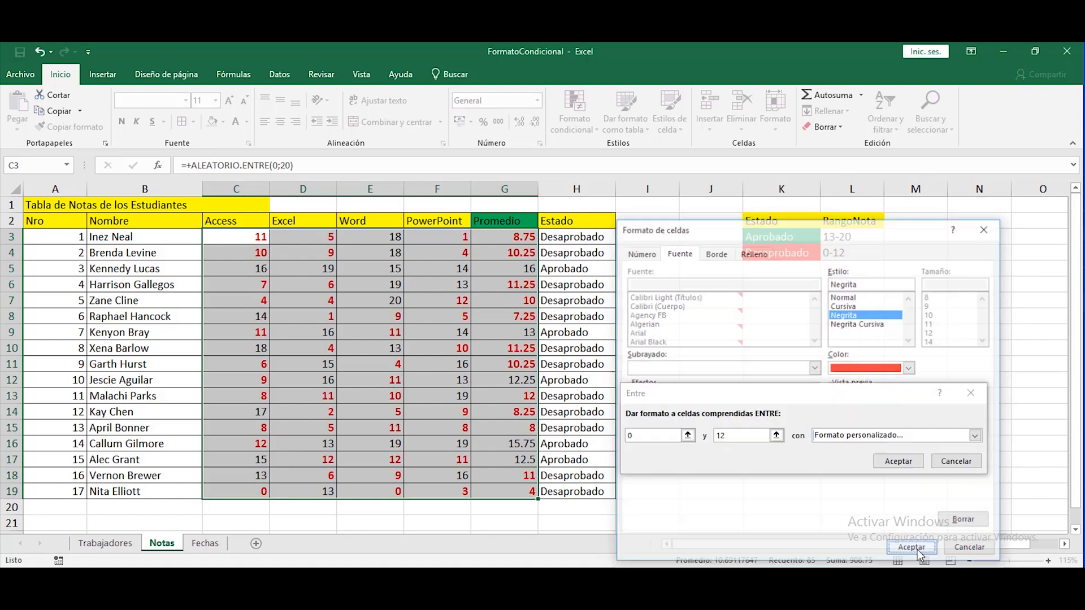
pyautogui.click(899, 462)
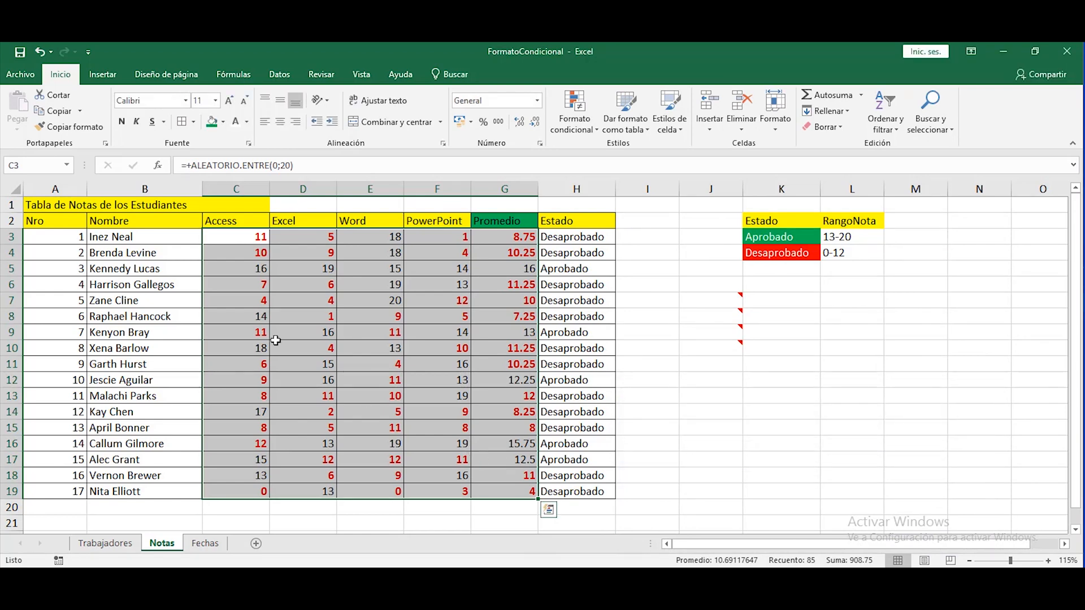
pyautogui.click(369, 296)
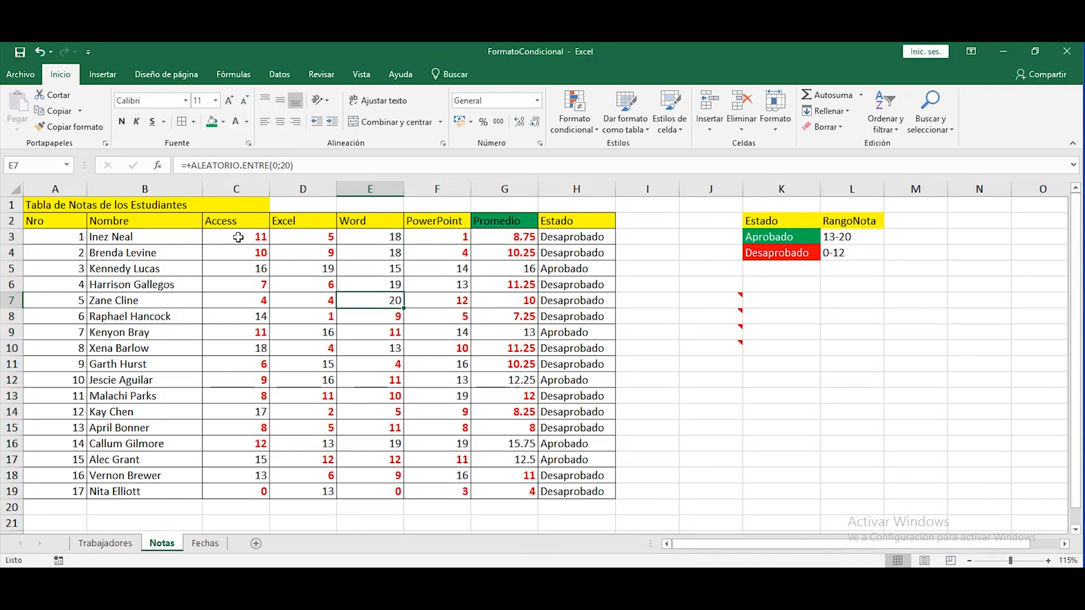
# Step: Start an Entre highlight rule on the grades and averages in C3:G19, with limits 13 and 20
pyautogui.moveTo(238, 237); pyautogui.dragTo(527, 489)
pyautogui.click(504, 348)
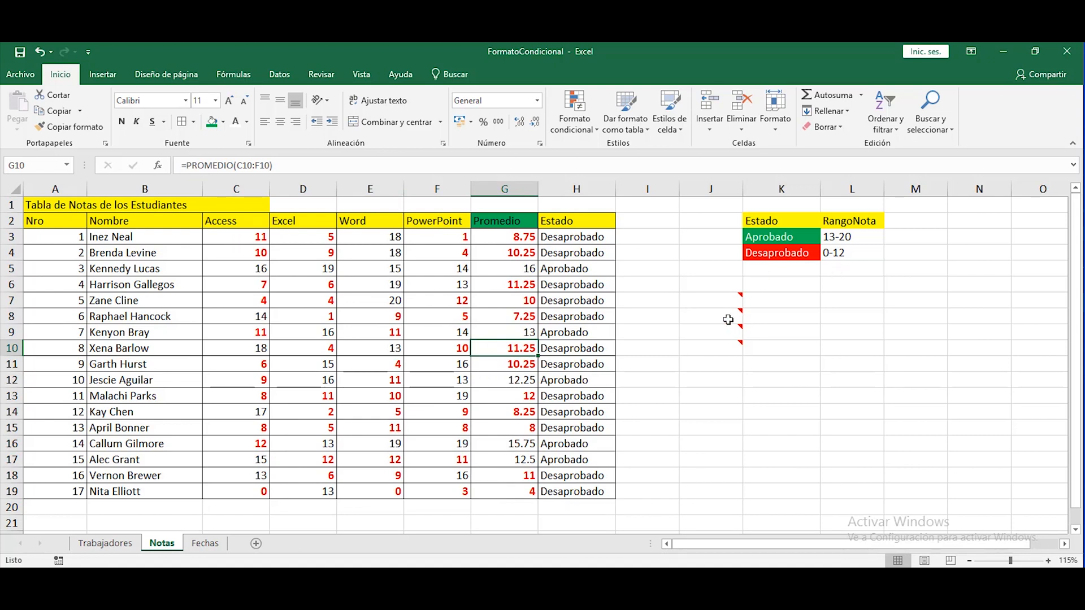
pyautogui.moveTo(727, 315)
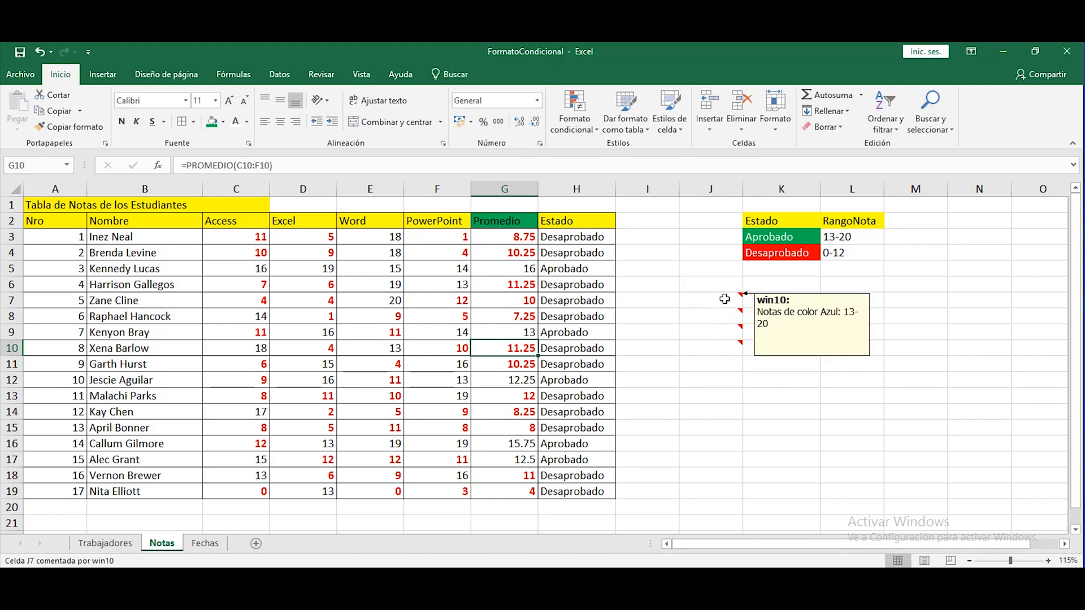
pyautogui.moveTo(220, 235); pyautogui.dragTo(529, 493)
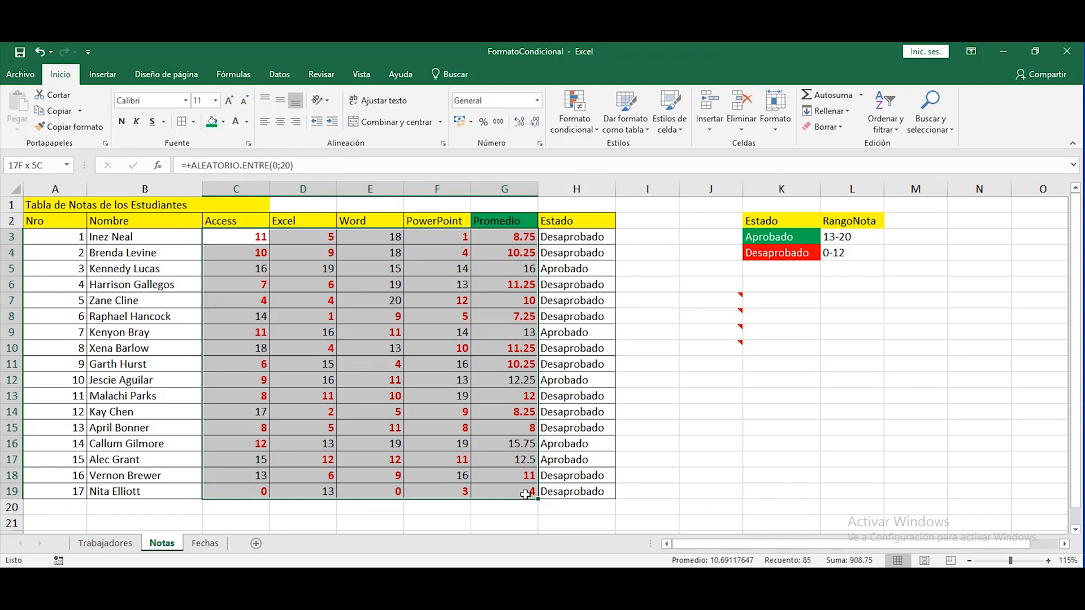
pyautogui.click(587, 130)
pyautogui.moveTo(598, 155)
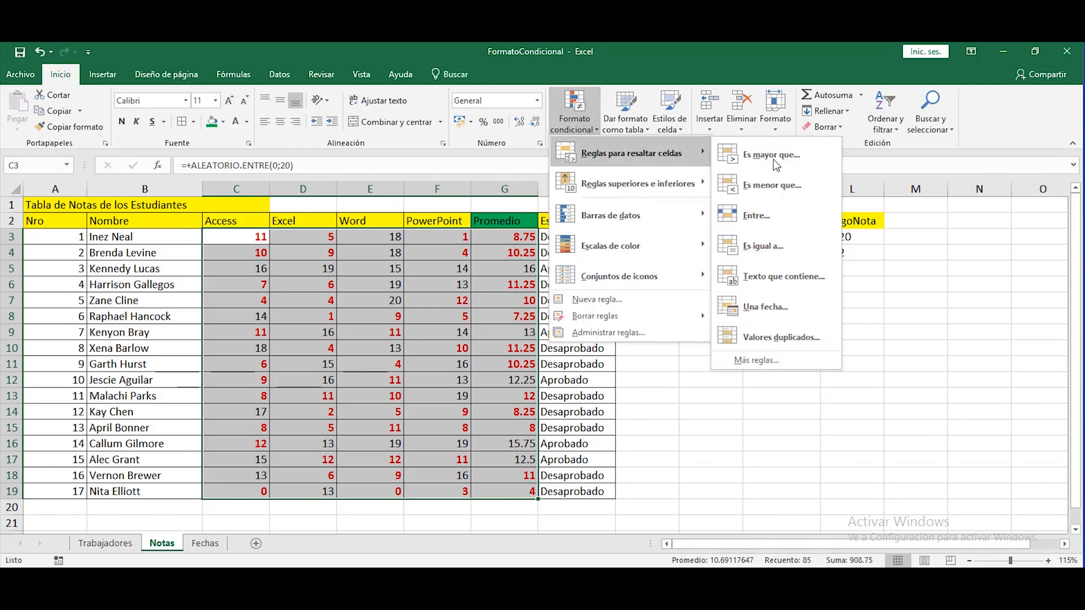
pyautogui.click(780, 221)
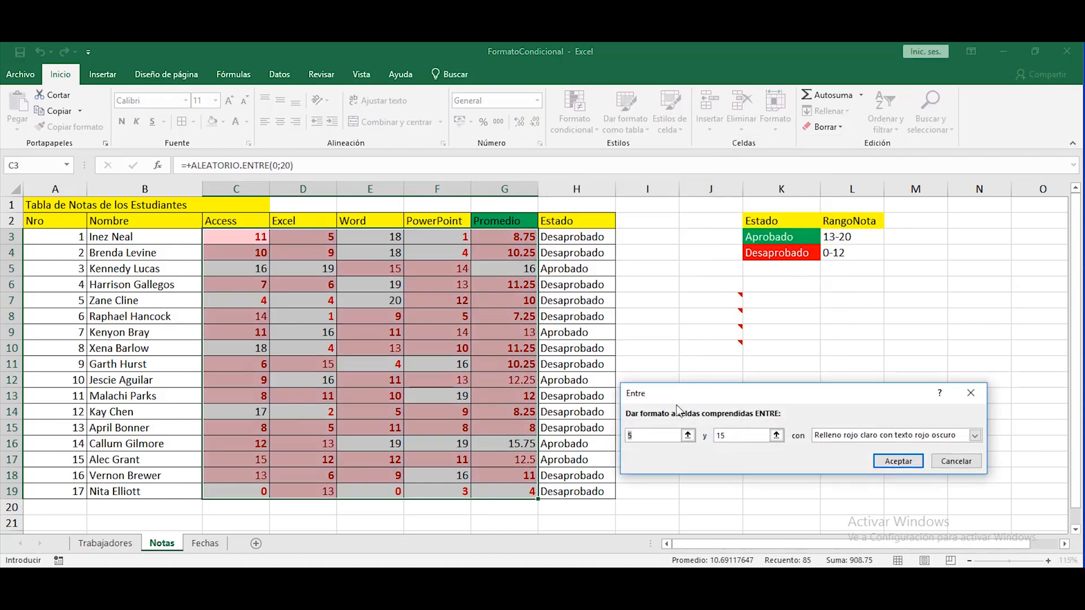
pyautogui.write('5')
pyautogui.press('BackSpace')
pyautogui.write('13')
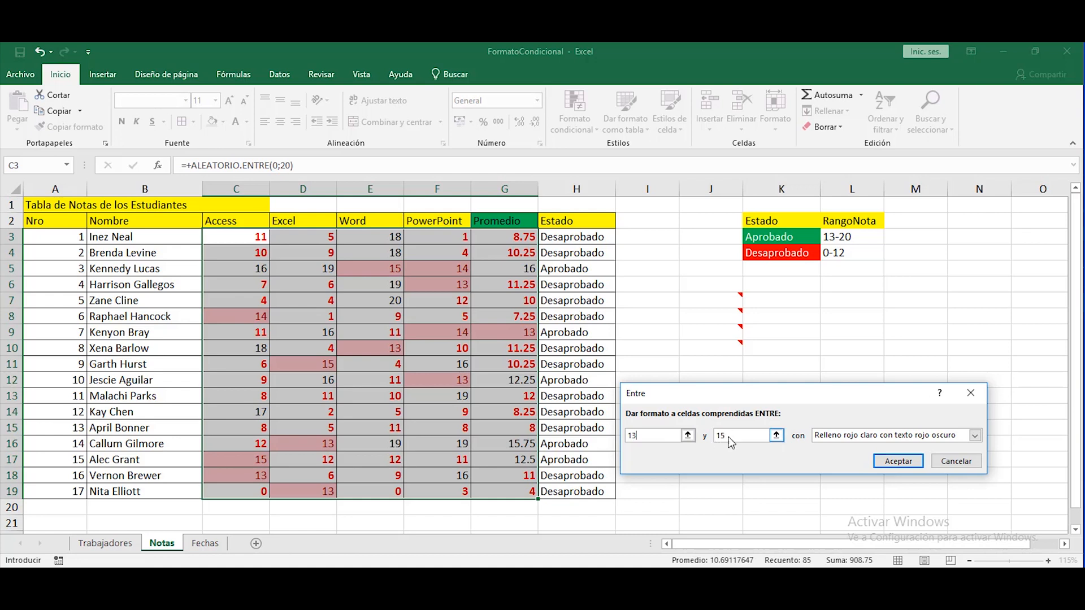
pyautogui.doubleClick(731, 436)
pyautogui.write('20')
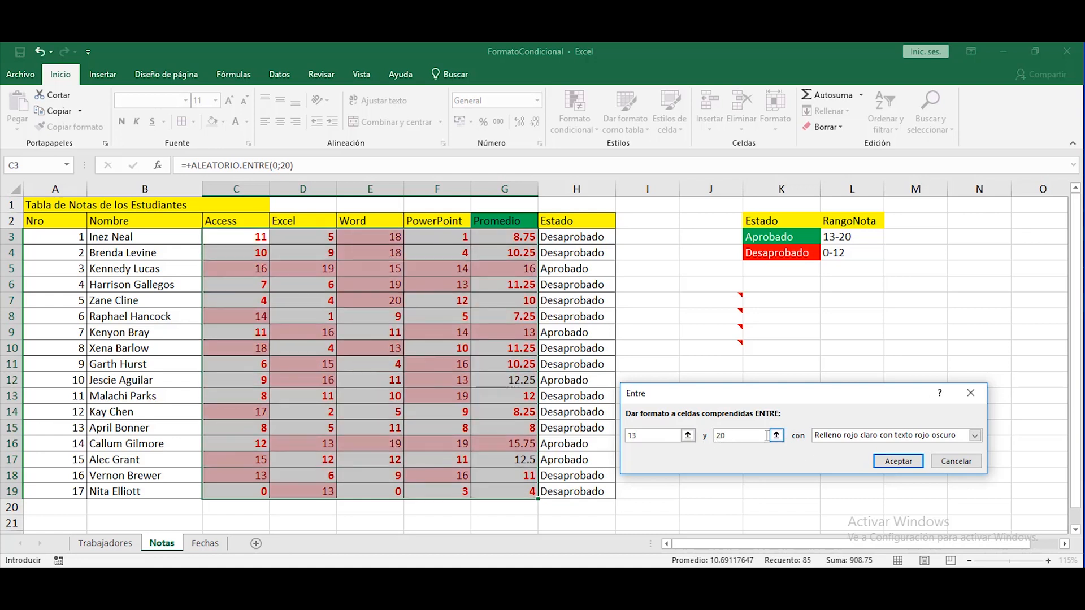
# Step: Give the 13 to 20 rule a custom format with Negrita style and standard blue font colour, and apply it
pyautogui.click(819, 439)
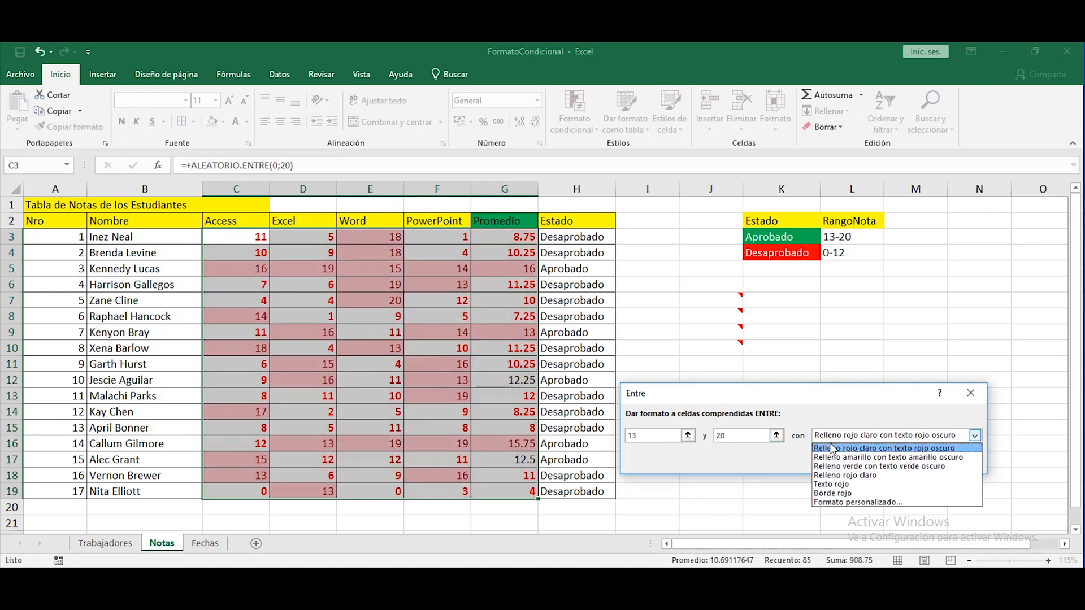
pyautogui.click(850, 503)
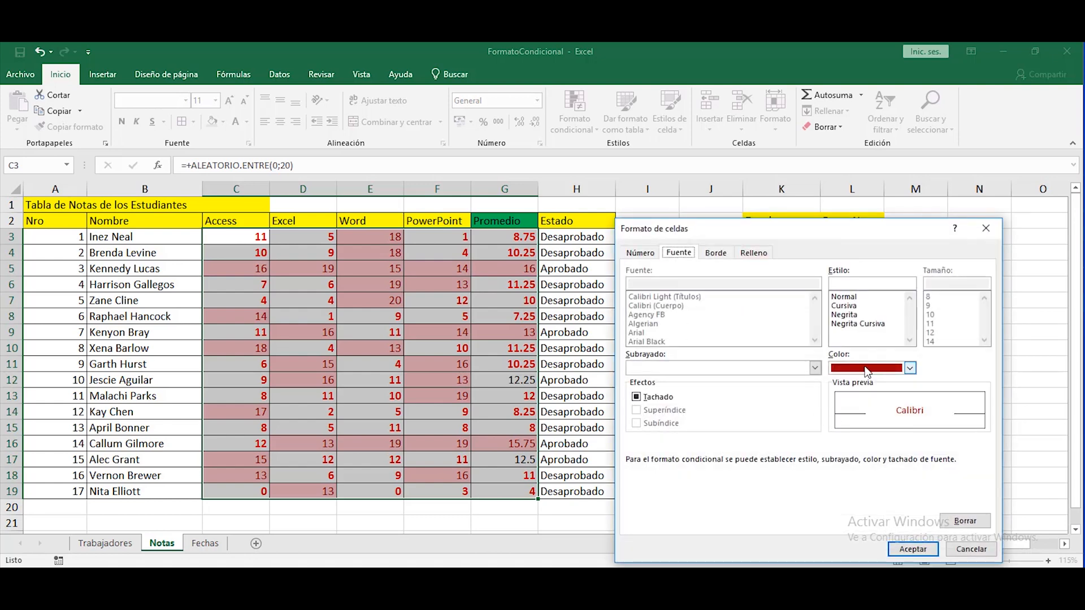
pyautogui.click(885, 370)
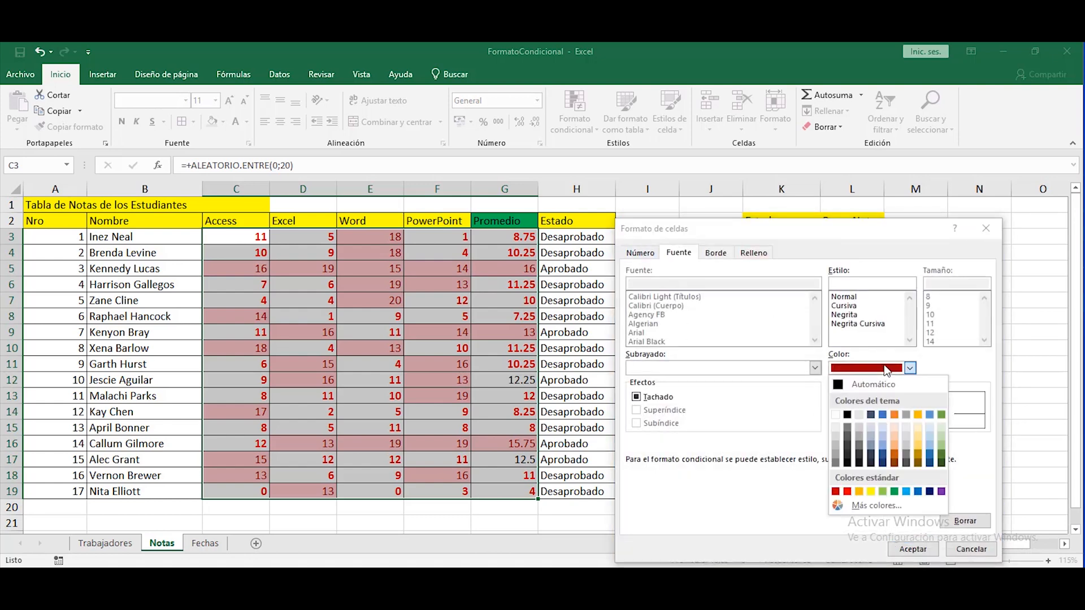
pyautogui.click(917, 491)
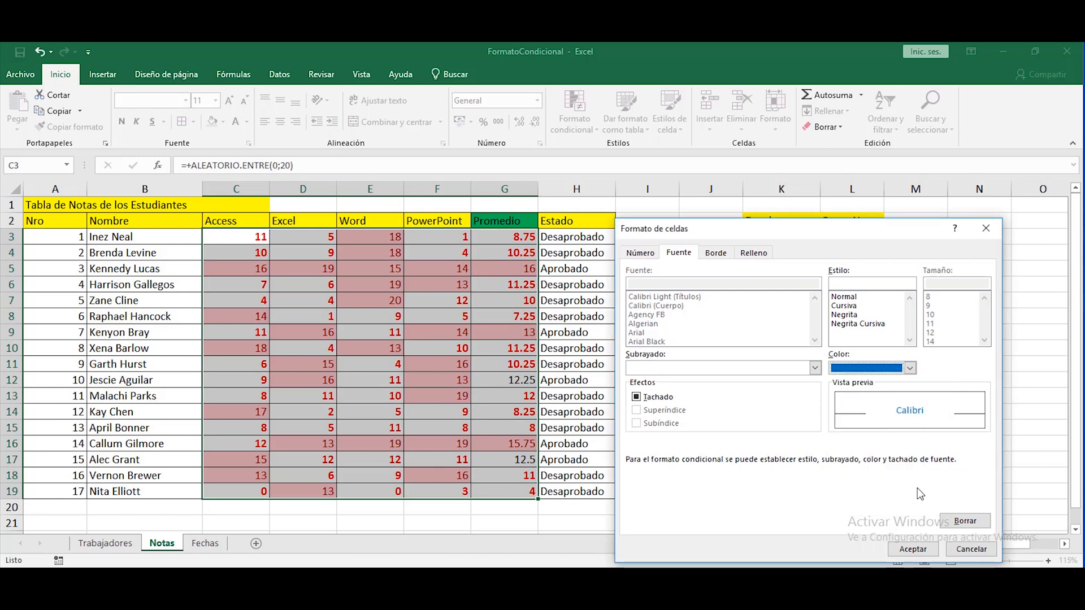
pyautogui.click(848, 297)
pyautogui.click(852, 315)
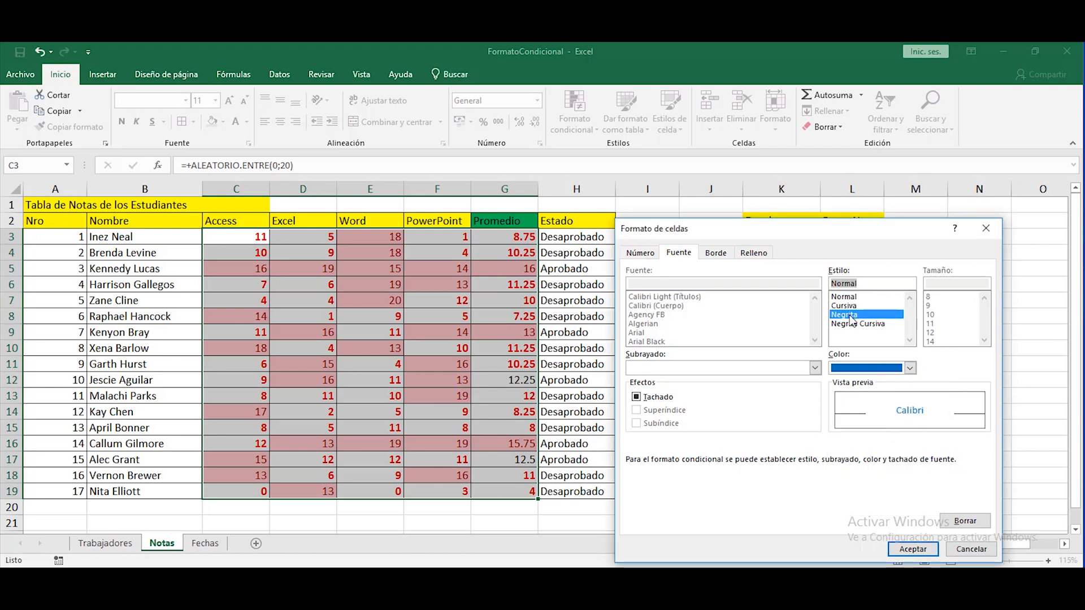
pyautogui.click(913, 549)
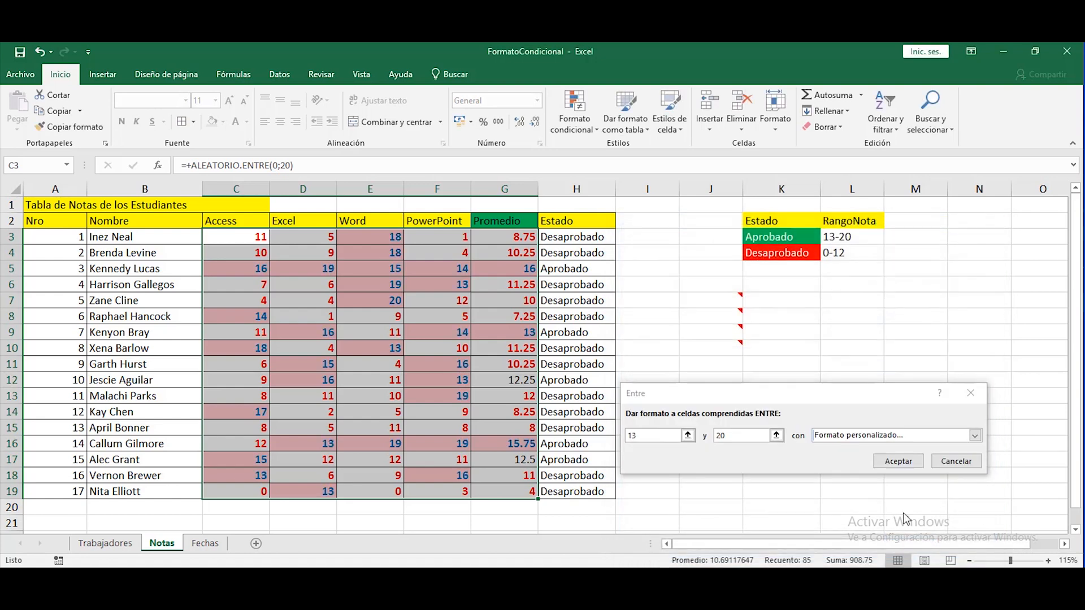
pyautogui.click(901, 459)
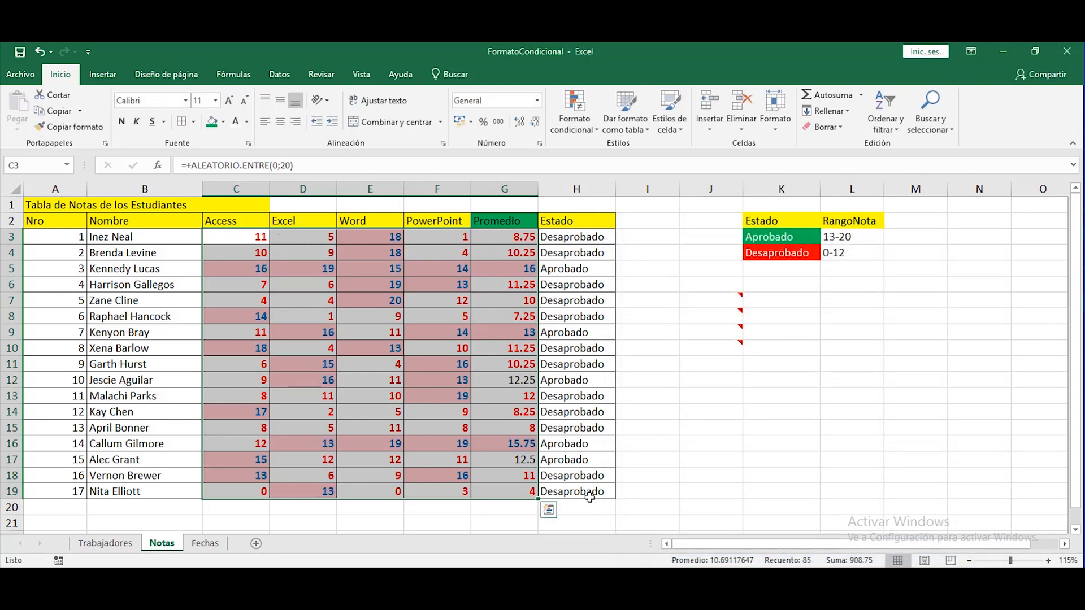
# Step: Open the 13 to 20 rule on C3:G19 for editing from the conditional formatting rules manager
pyautogui.click(515, 450)
pyautogui.click(220, 239)
pyautogui.moveTo(268, 256); pyautogui.dragTo(505, 497)
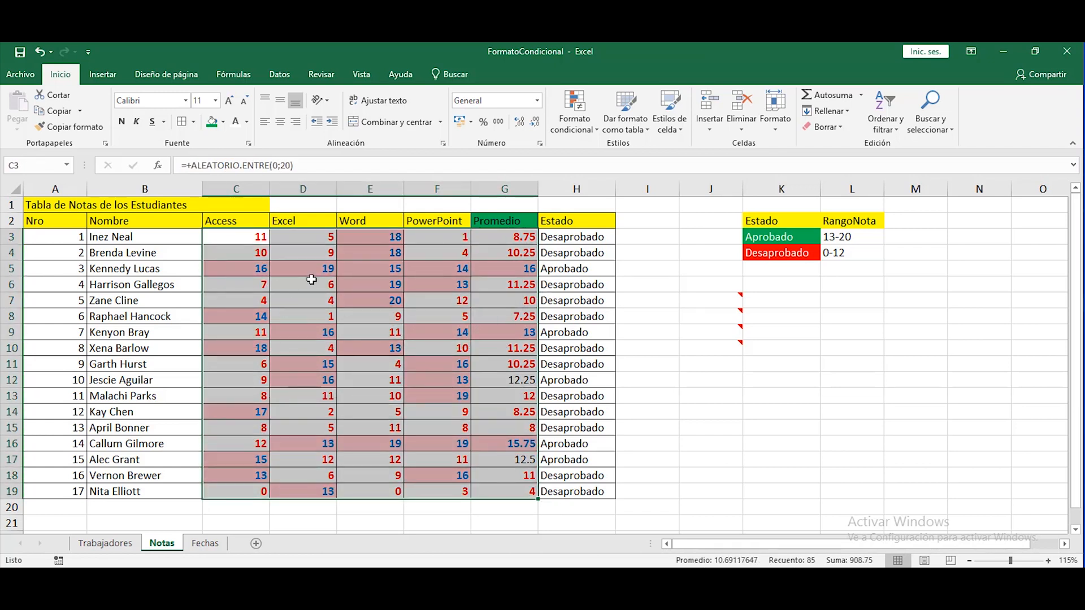
pyautogui.click(588, 128)
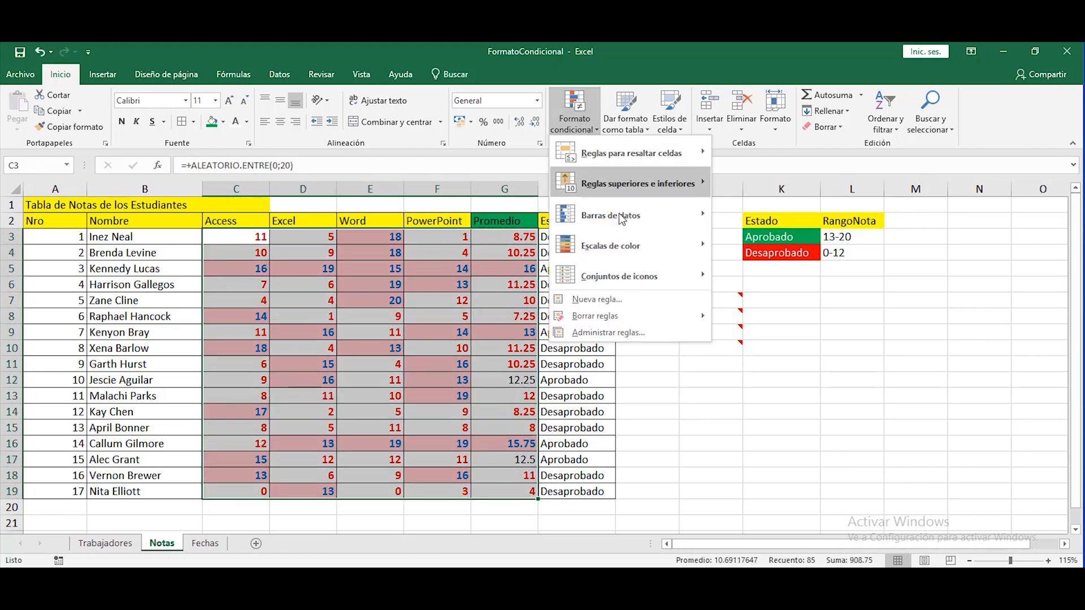
pyautogui.click(607, 337)
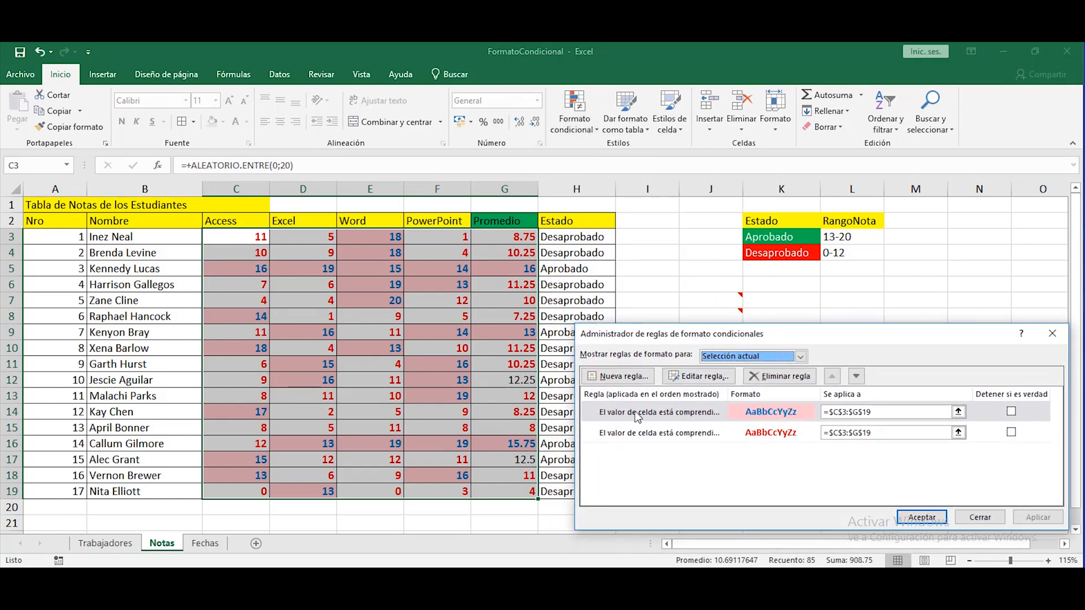
pyautogui.click(769, 414)
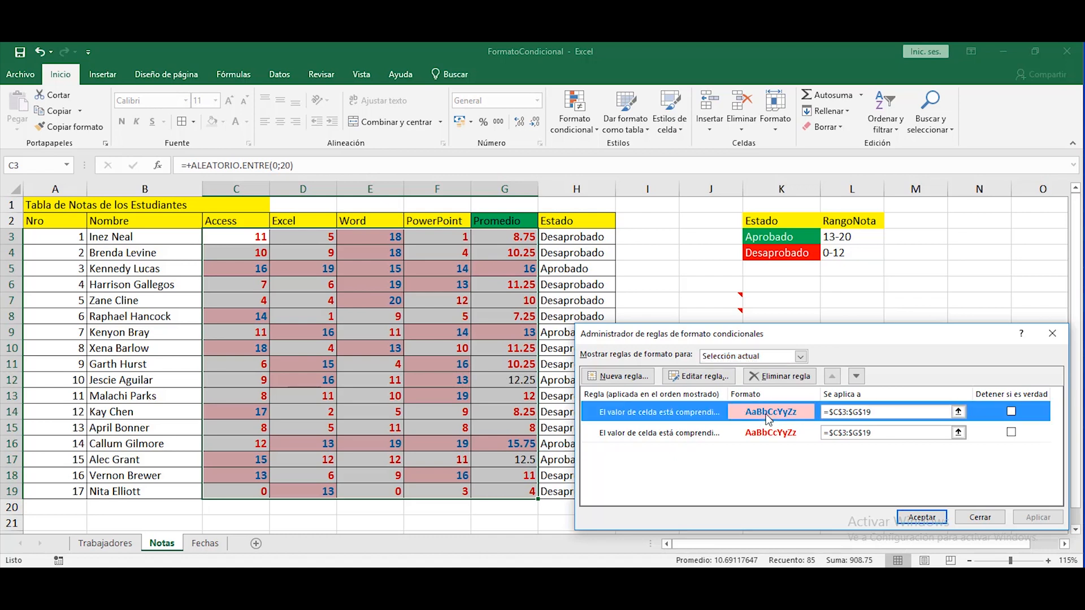
pyautogui.click(695, 378)
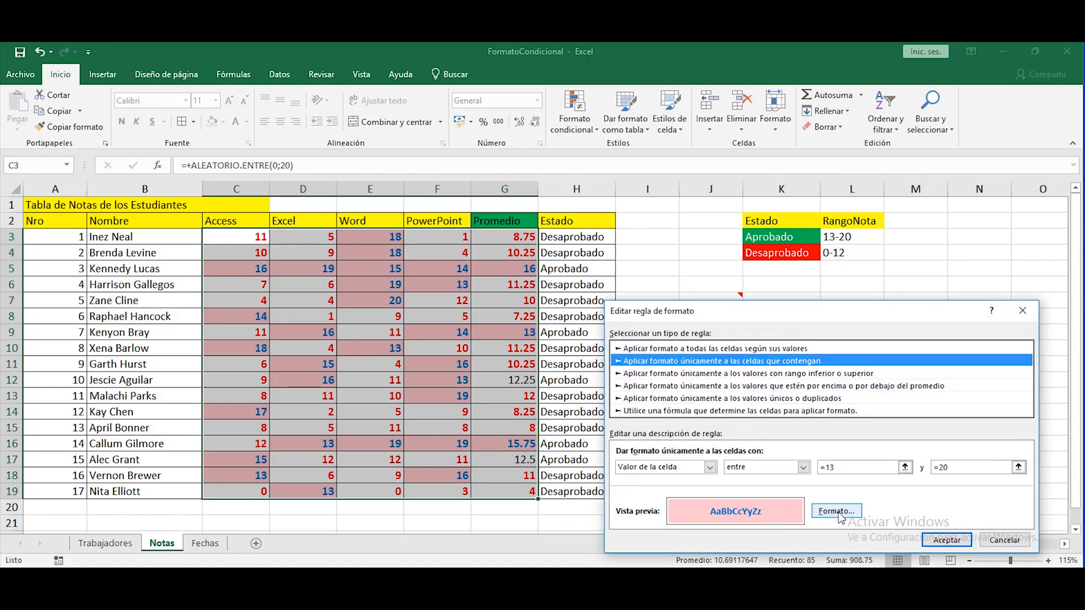
# Step: Set the background of the 13 to 20 rule's format to Sin color and apply the edited rule
pyautogui.click(838, 512)
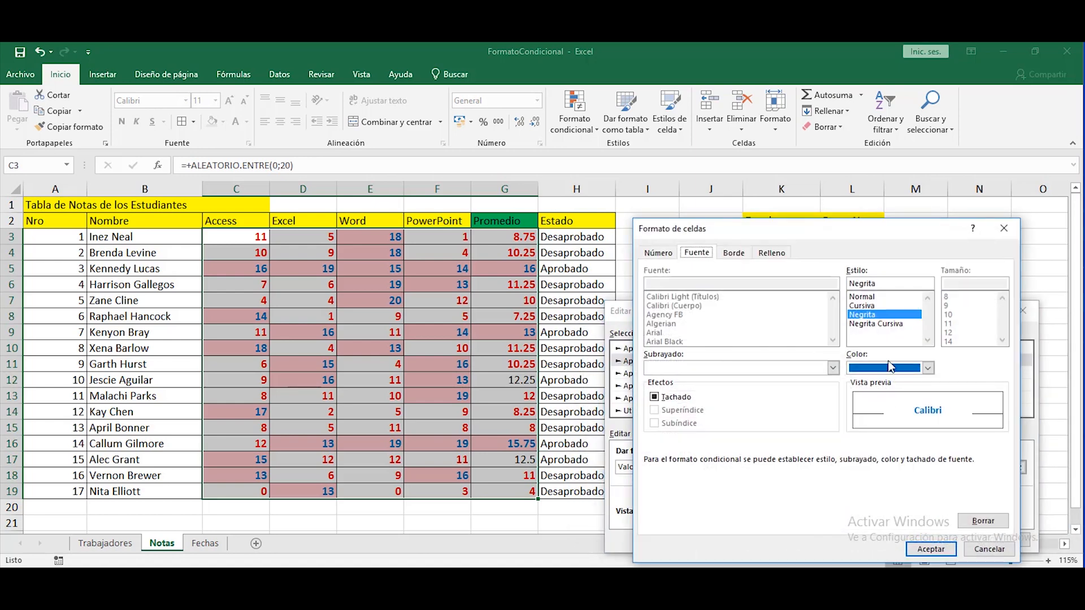
pyautogui.click(771, 253)
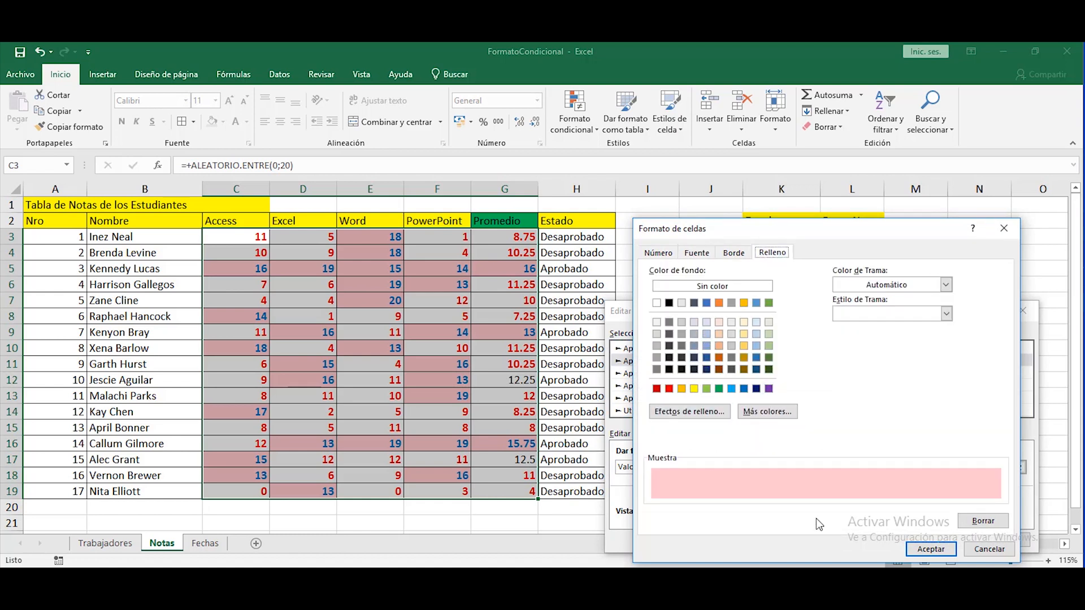
pyautogui.click(709, 288)
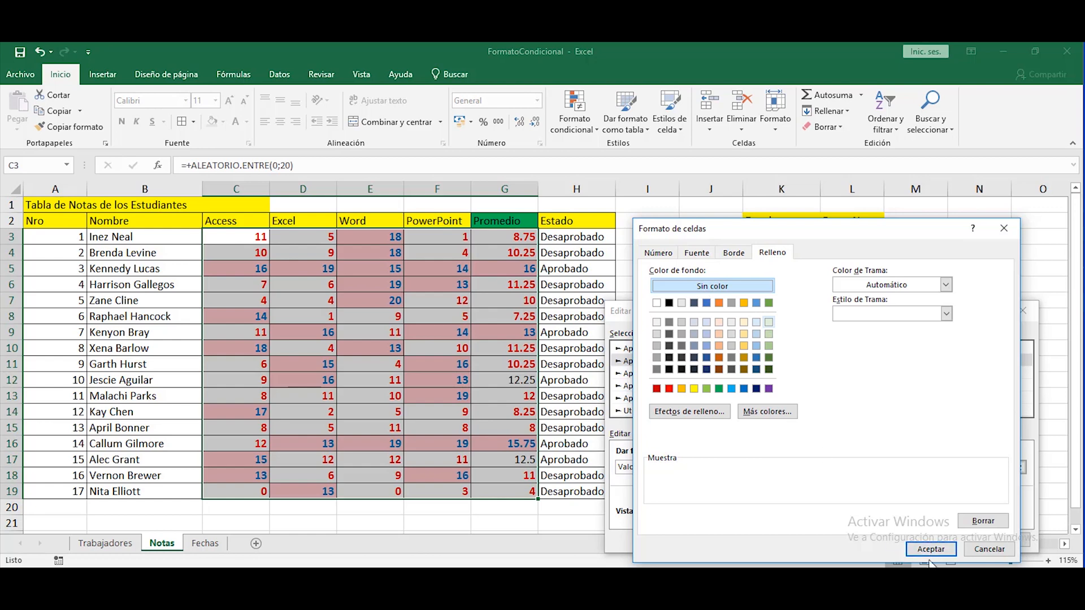
pyautogui.click(911, 548)
pyautogui.click(949, 540)
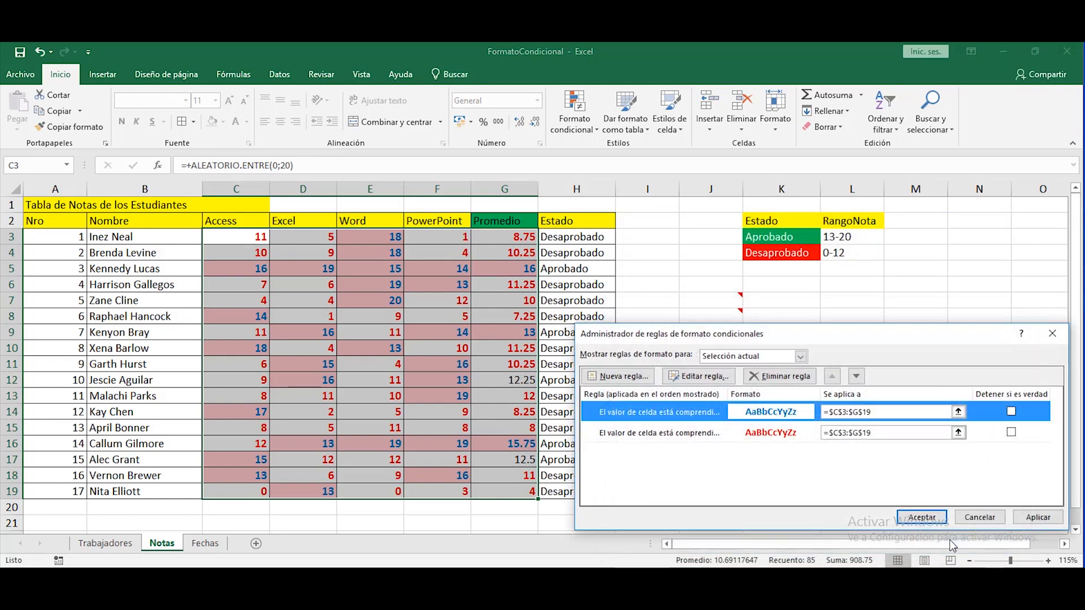
pyautogui.click(938, 518)
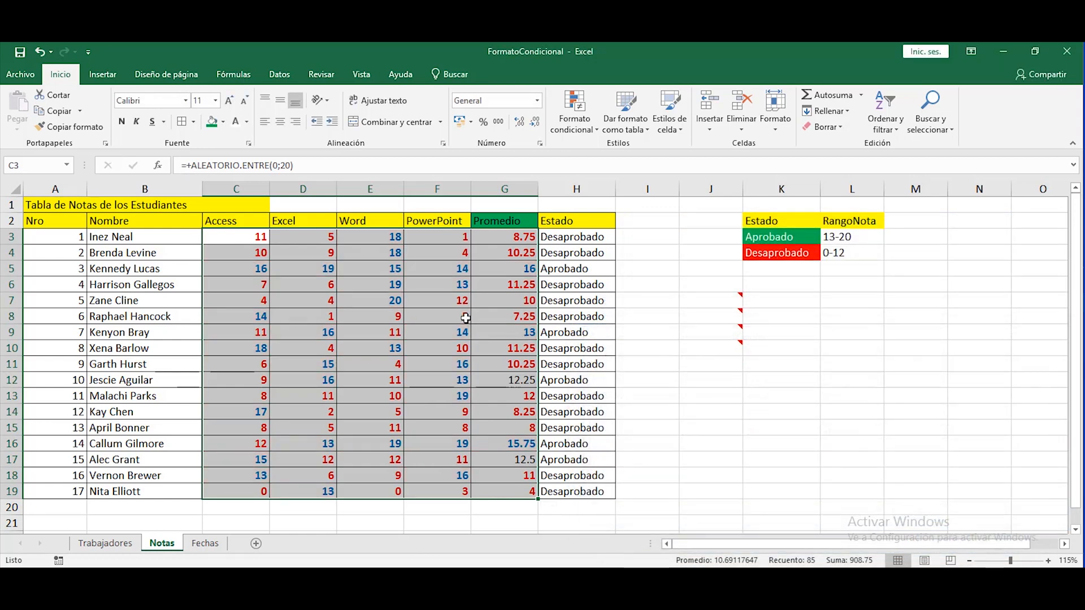
# Step: Test the red and blue rules by recalculating the random grades, re-entering the formulas in G19, F16 and D16 unchanged
pyautogui.click(465, 317)
pyautogui.moveTo(225, 239); pyautogui.dragTo(446, 428)
pyautogui.click(396, 413)
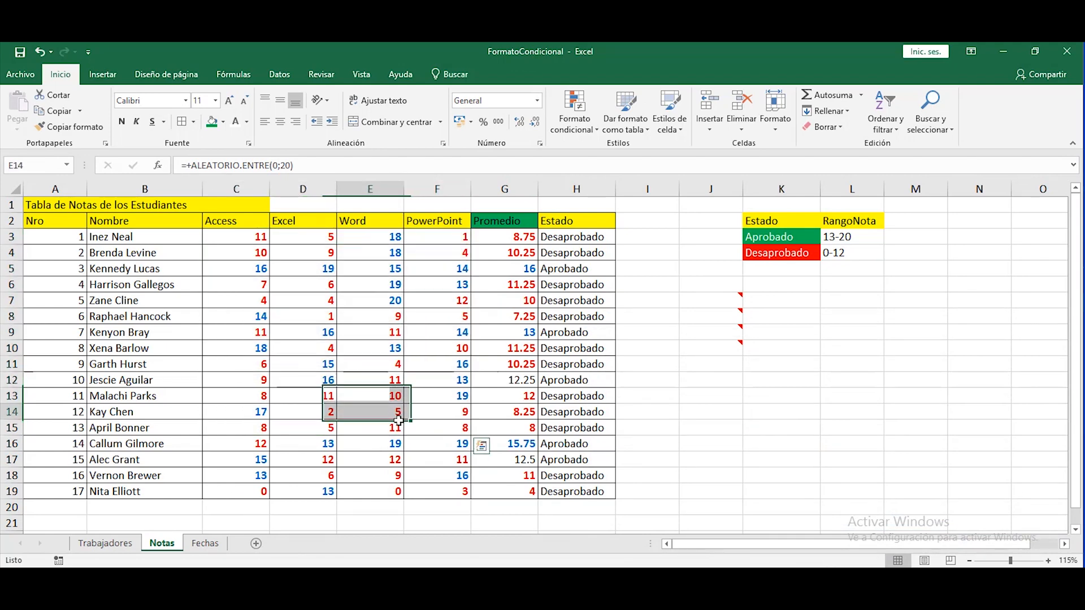
pyautogui.click(496, 489)
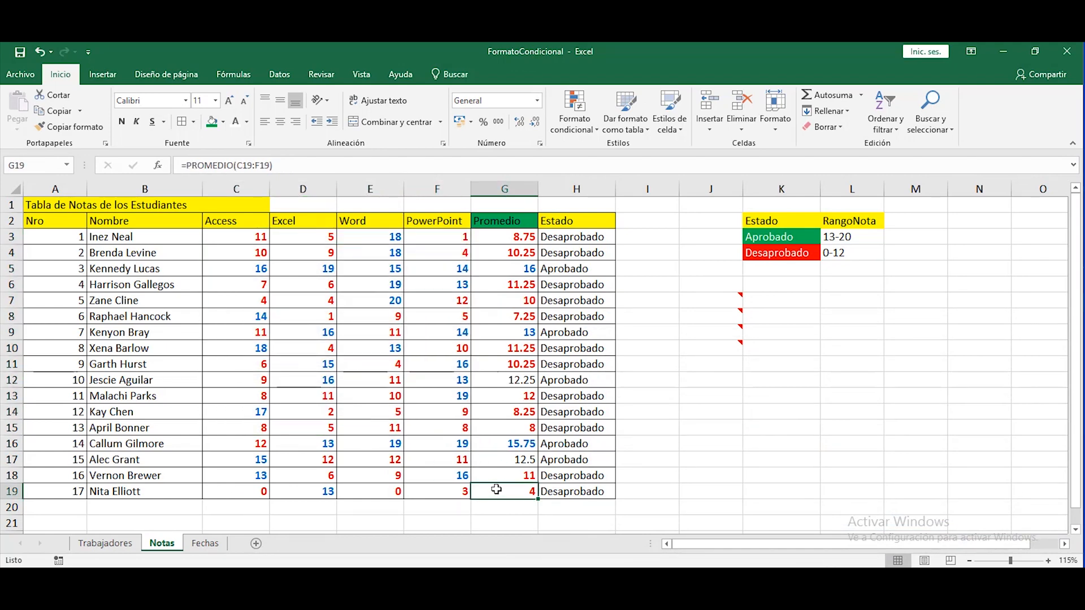
pyautogui.doubleClick(497, 489)
pyautogui.press('Return')
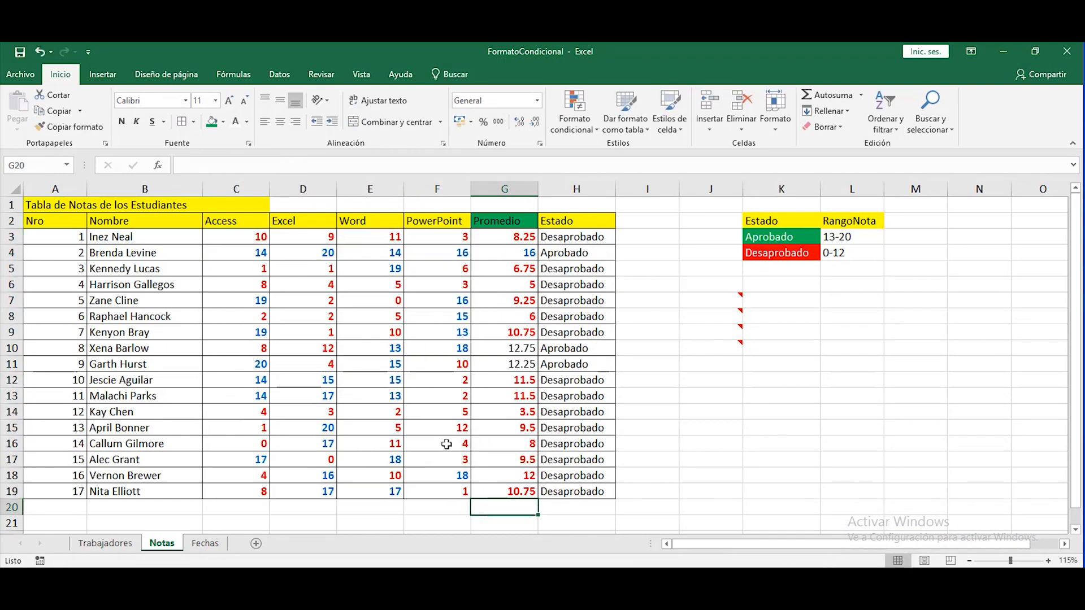
pyautogui.click(463, 443)
pyautogui.press('F2')
pyautogui.press('Return')
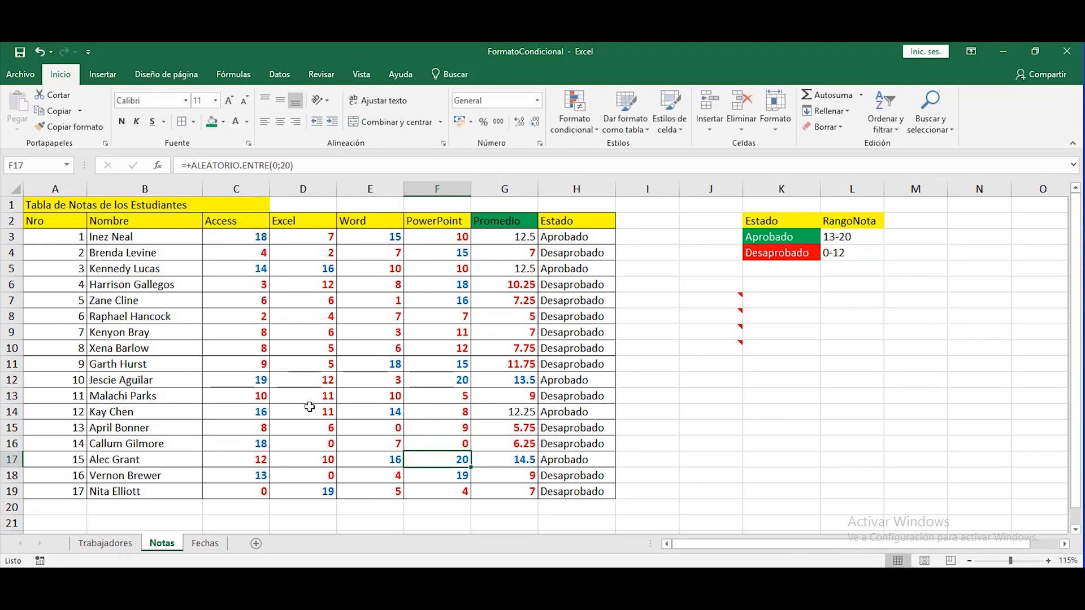
pyautogui.click(301, 443)
pyautogui.press('F2')
pyautogui.press('Return')
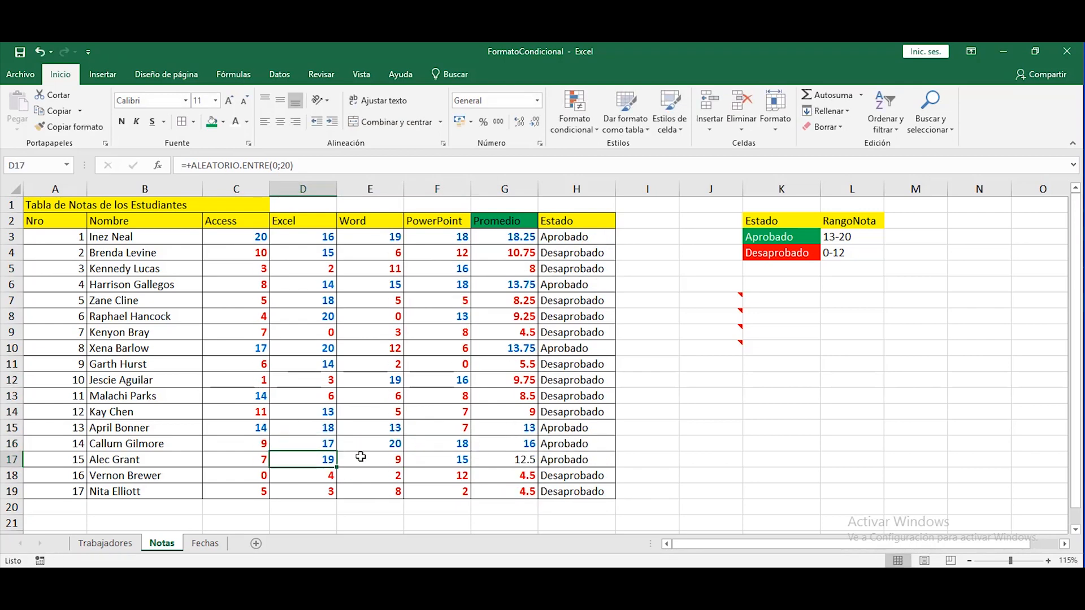
# Step: Start an Es igual a highlight rule on the Estado cells H3:H19 for the value Aprobado
pyautogui.click(648, 269)
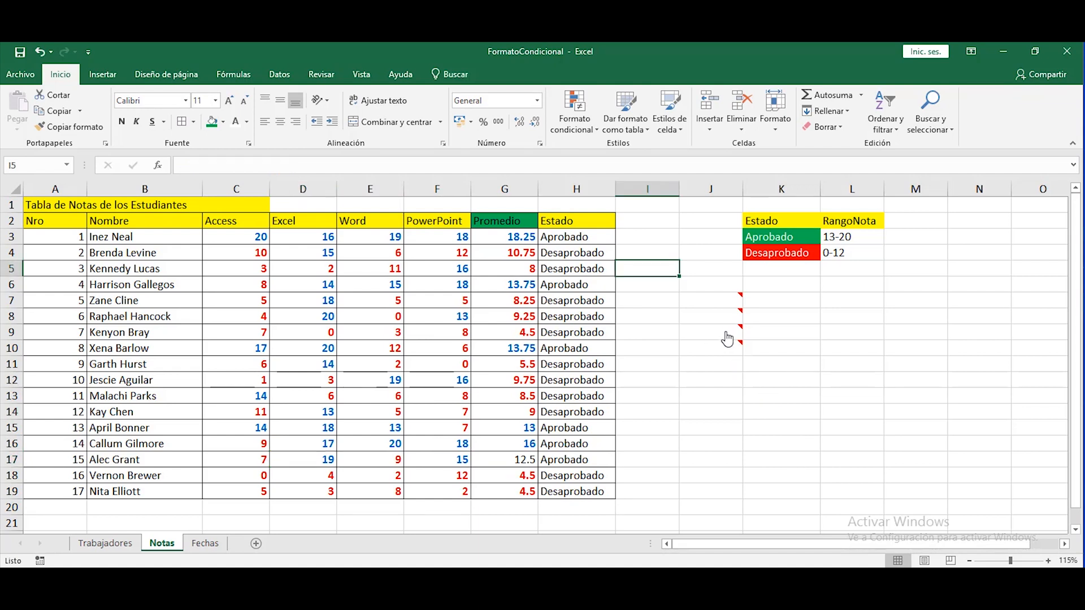
pyautogui.moveTo(734, 334)
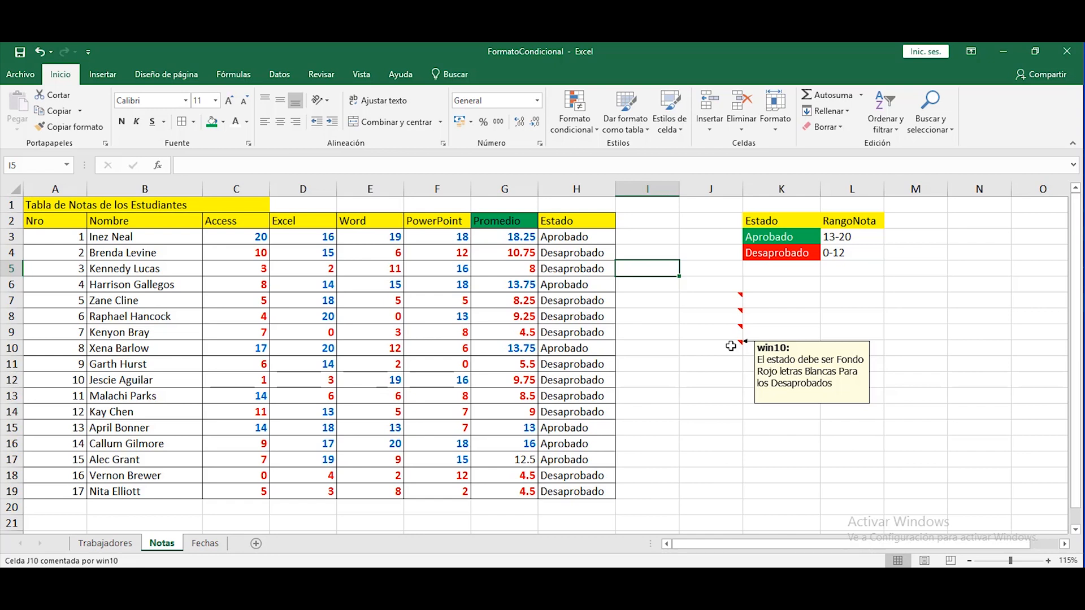
pyautogui.moveTo(583, 237); pyautogui.dragTo(580, 492)
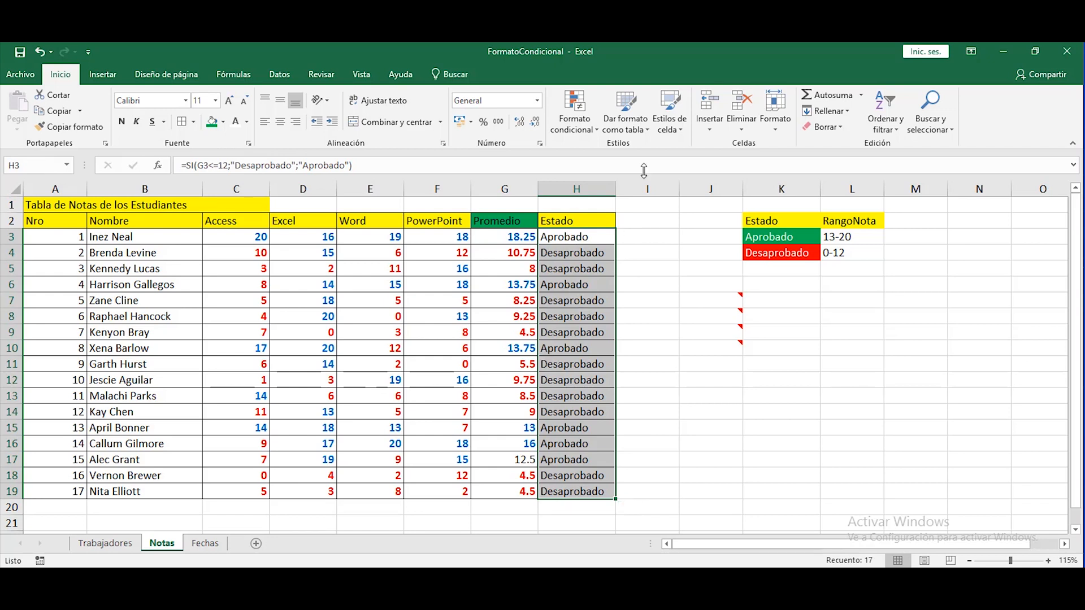
pyautogui.click(594, 128)
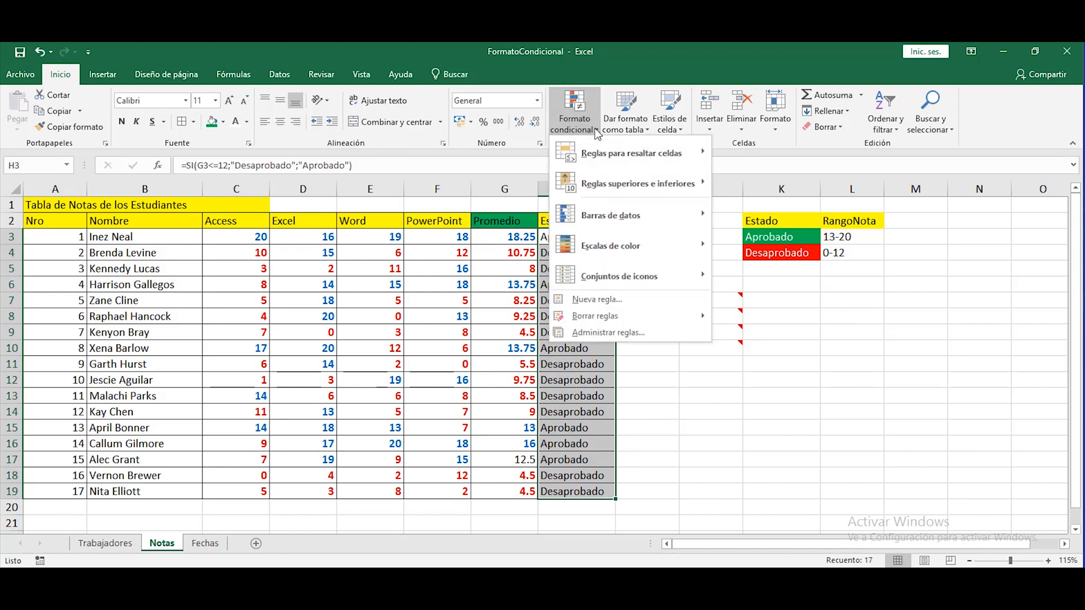
pyautogui.moveTo(596, 148)
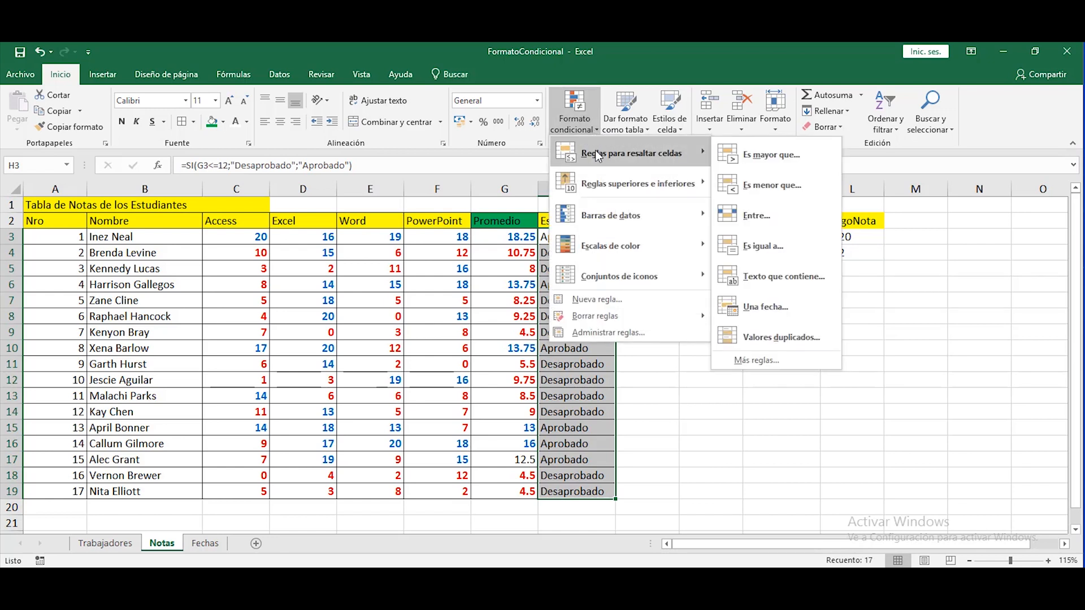
pyautogui.click(777, 251)
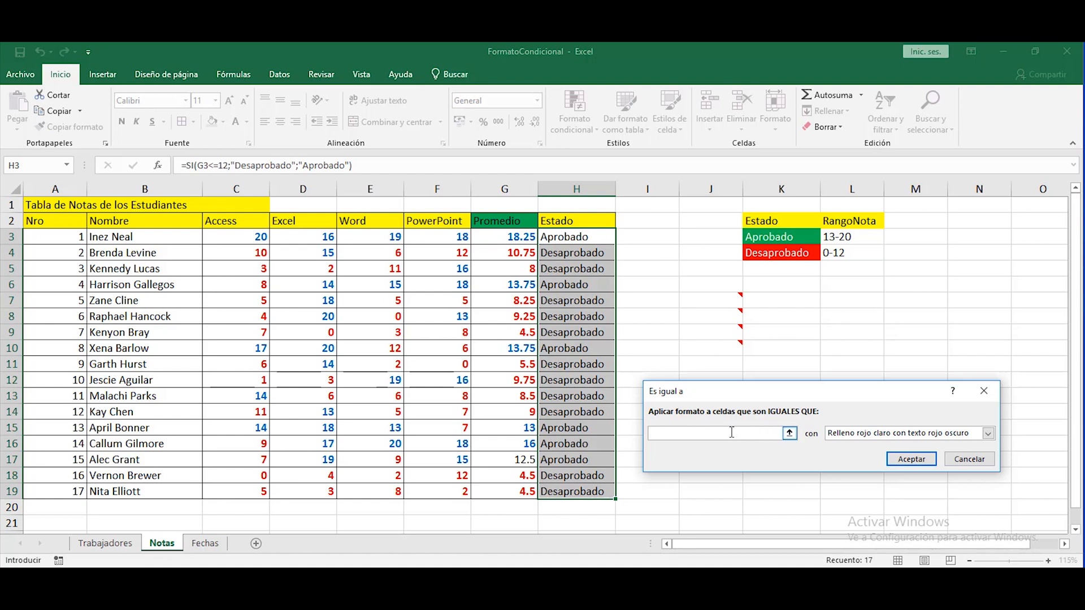
pyautogui.write('Aprobado')
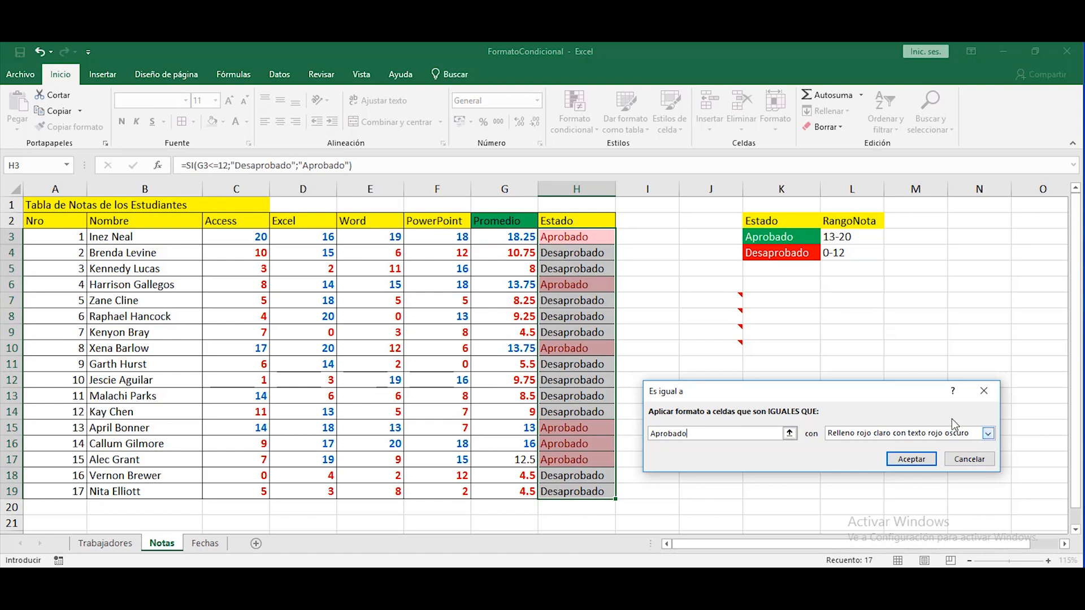
# Step: Give the Aprobado rule a custom format with dark green fill, white font colour and Negrita style, and apply it
pyautogui.click(871, 431)
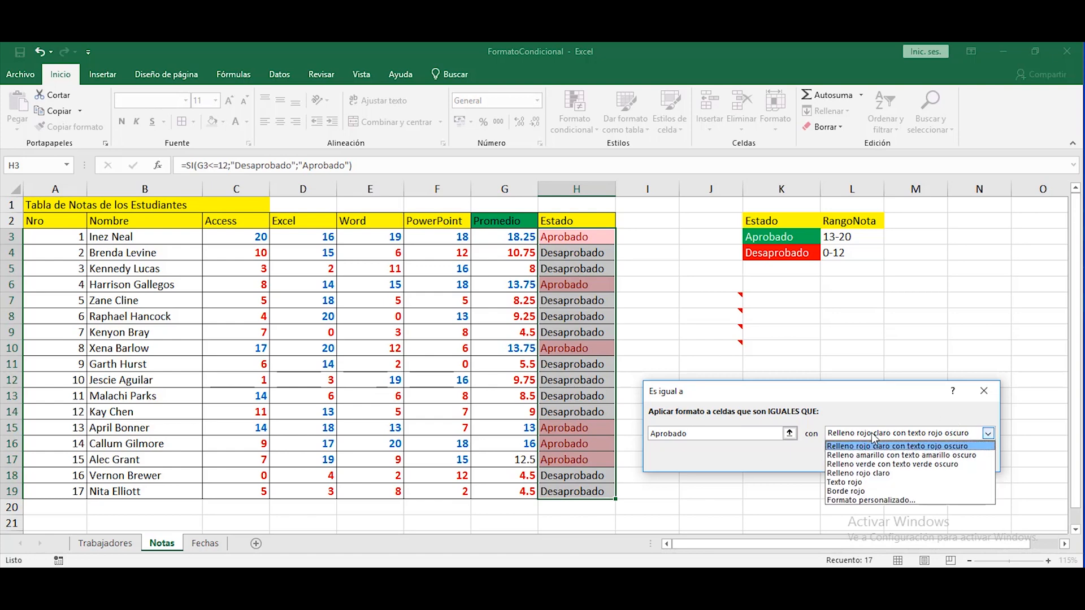
pyautogui.click(866, 501)
pyautogui.moveTo(733, 229); pyautogui.dragTo(760, 208)
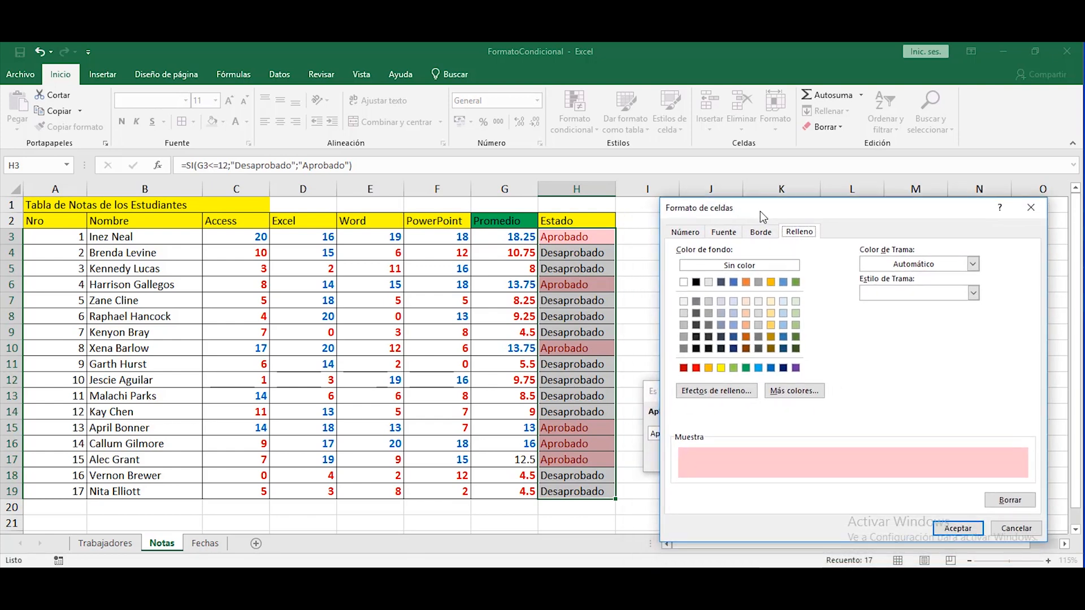
pyautogui.click(796, 349)
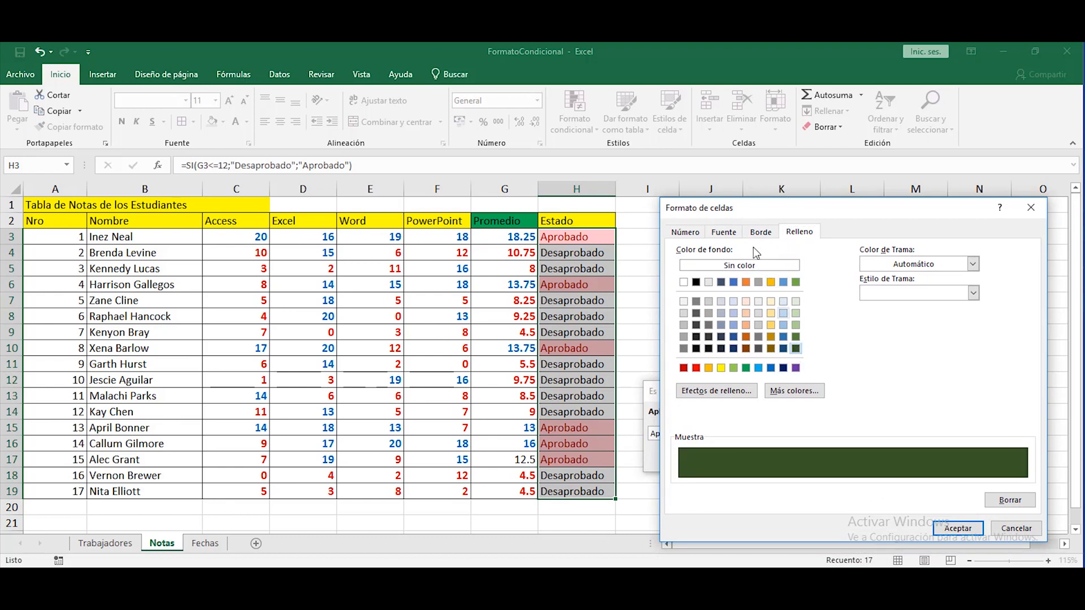
pyautogui.click(726, 232)
pyautogui.click(910, 348)
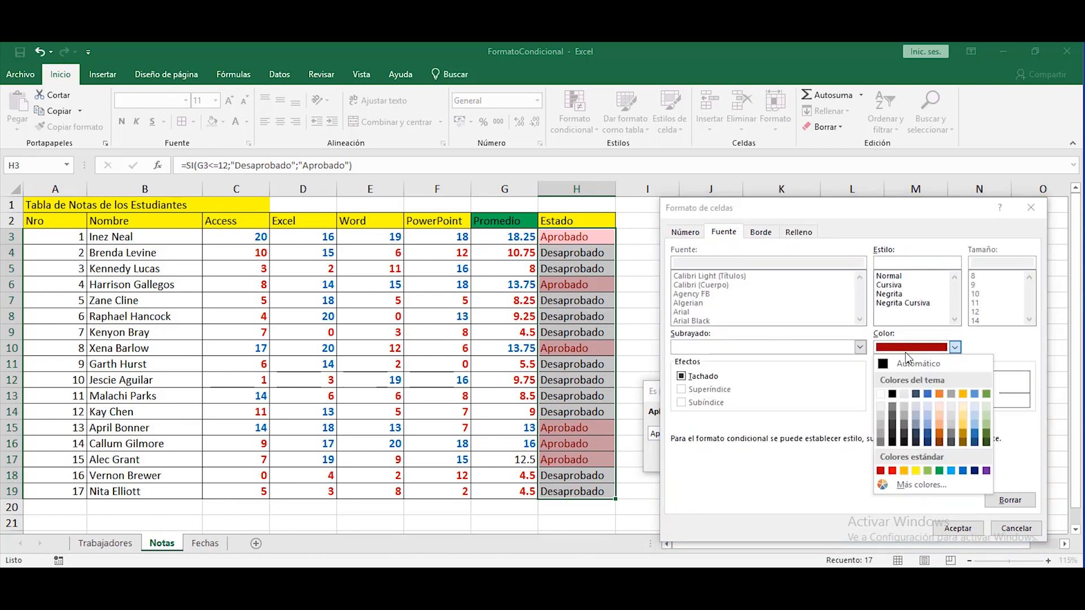
pyautogui.click(881, 399)
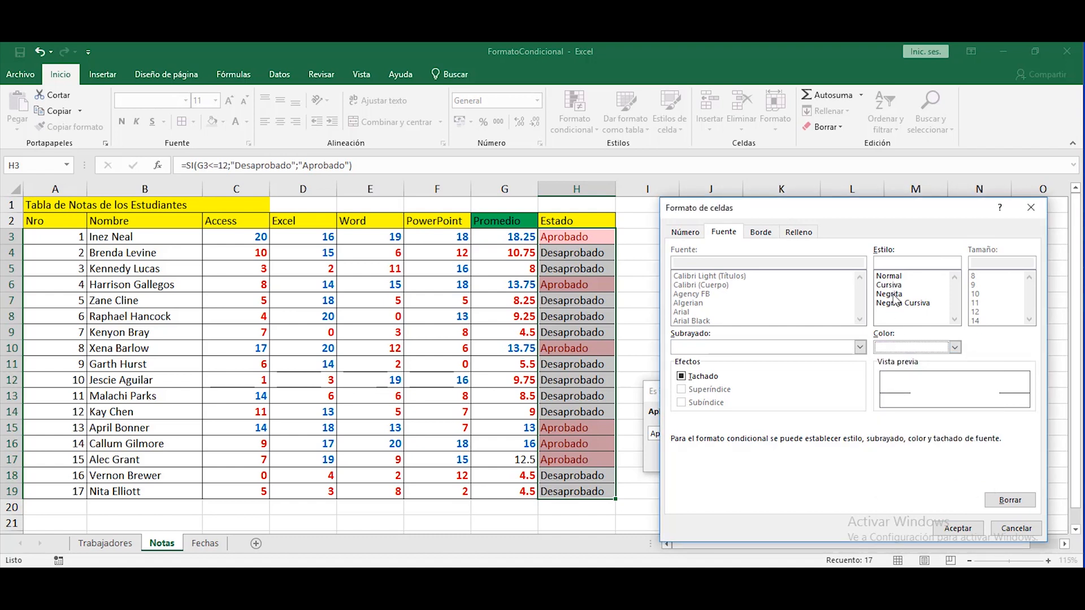
pyautogui.click(893, 294)
pyautogui.click(958, 529)
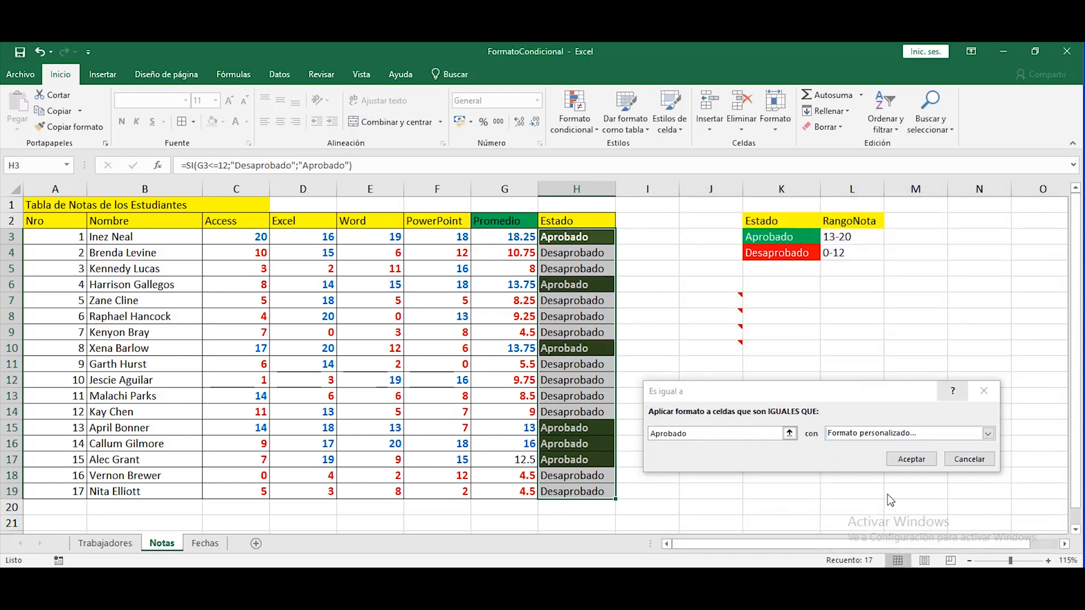
pyautogui.click(912, 459)
pyautogui.click(711, 300)
# Step: Start a second Es igual a highlight rule on H3:H19 for the value Desaprobado
pyautogui.moveTo(596, 238); pyautogui.dragTo(591, 490)
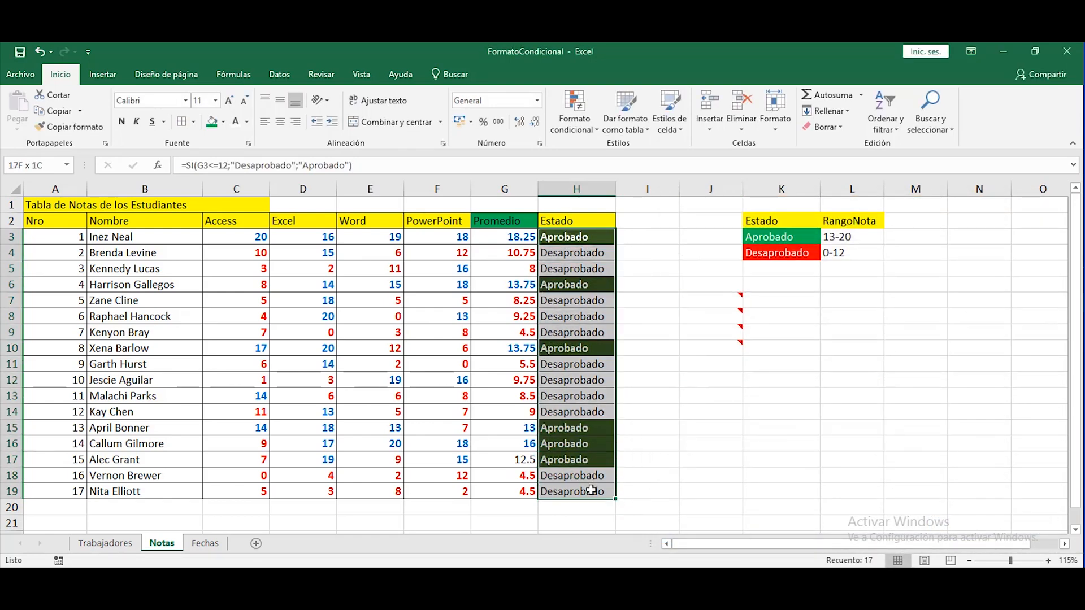
pyautogui.click(588, 130)
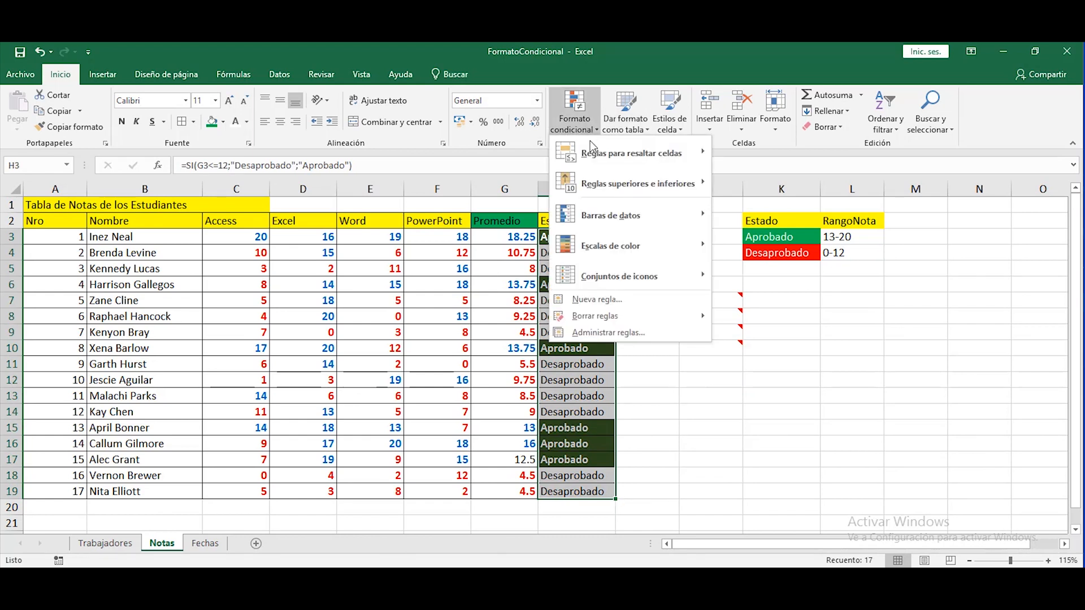
pyautogui.moveTo(598, 153)
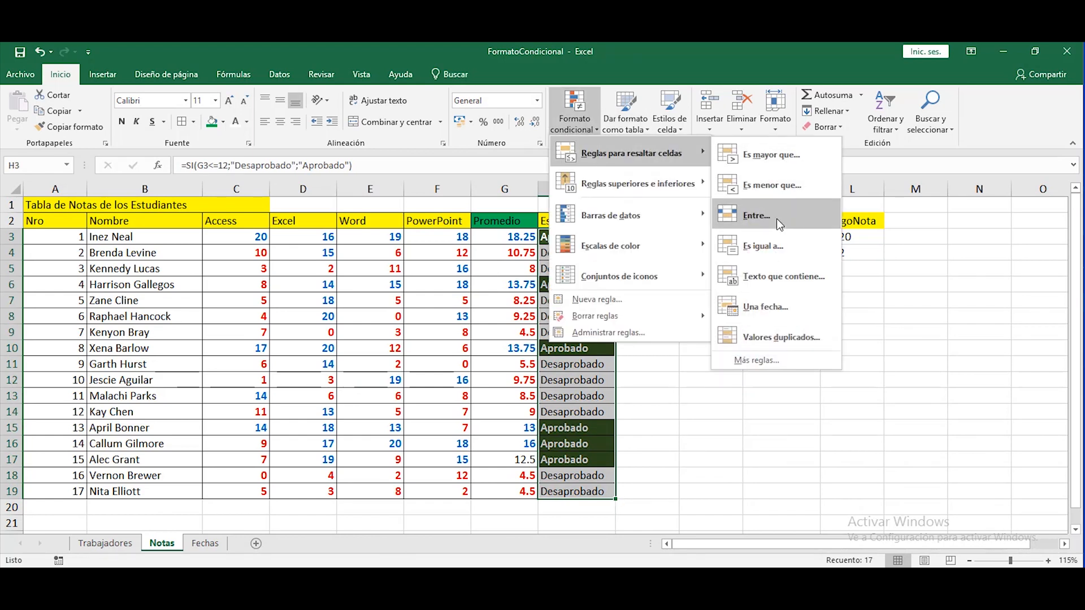
pyautogui.click(769, 247)
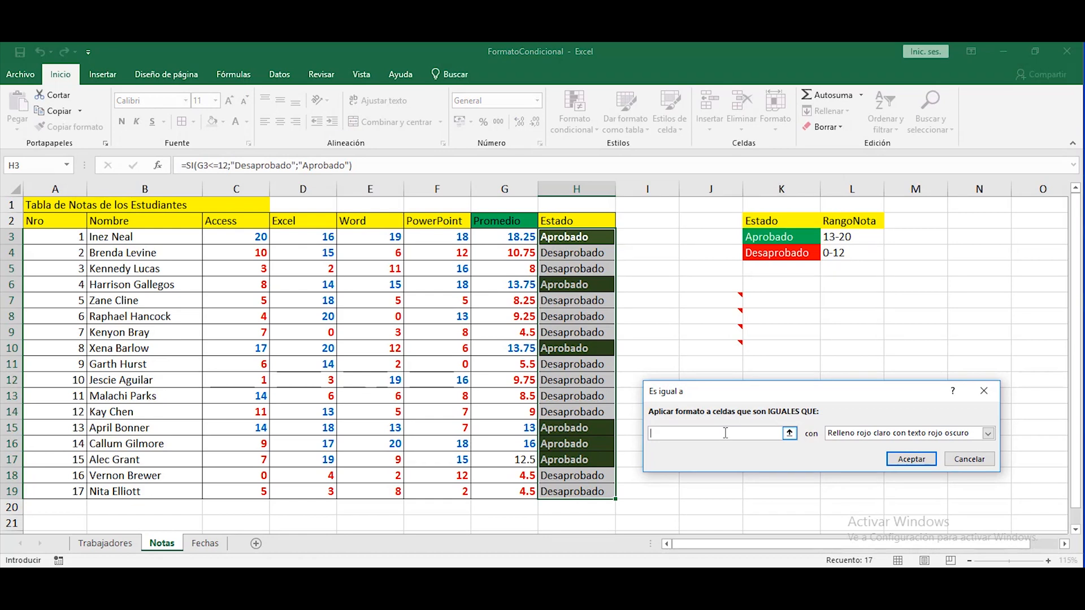
pyautogui.write('Desaprobado')
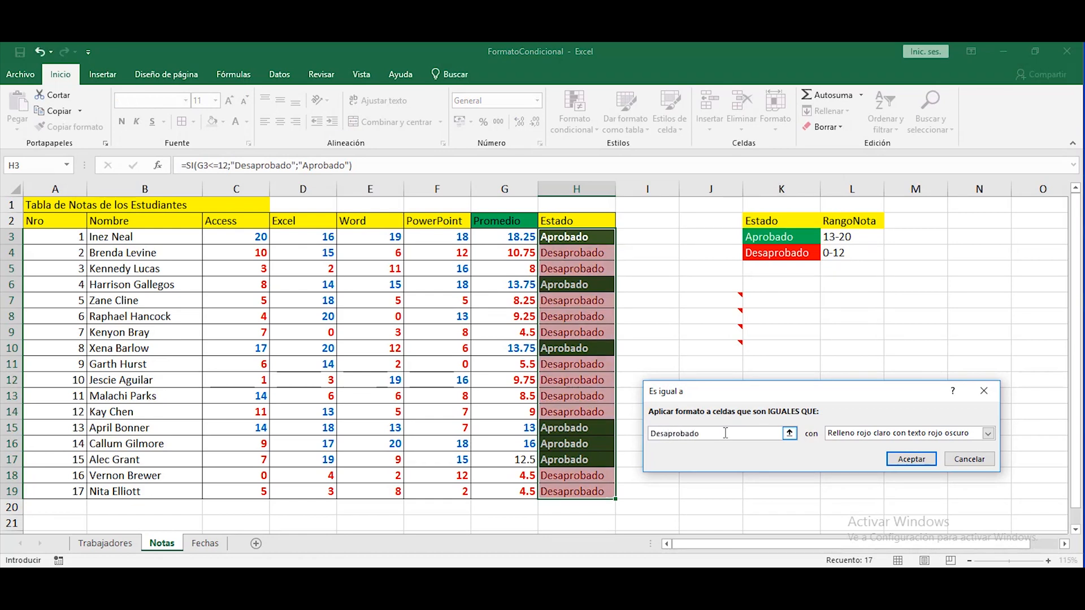
pyautogui.write('s')
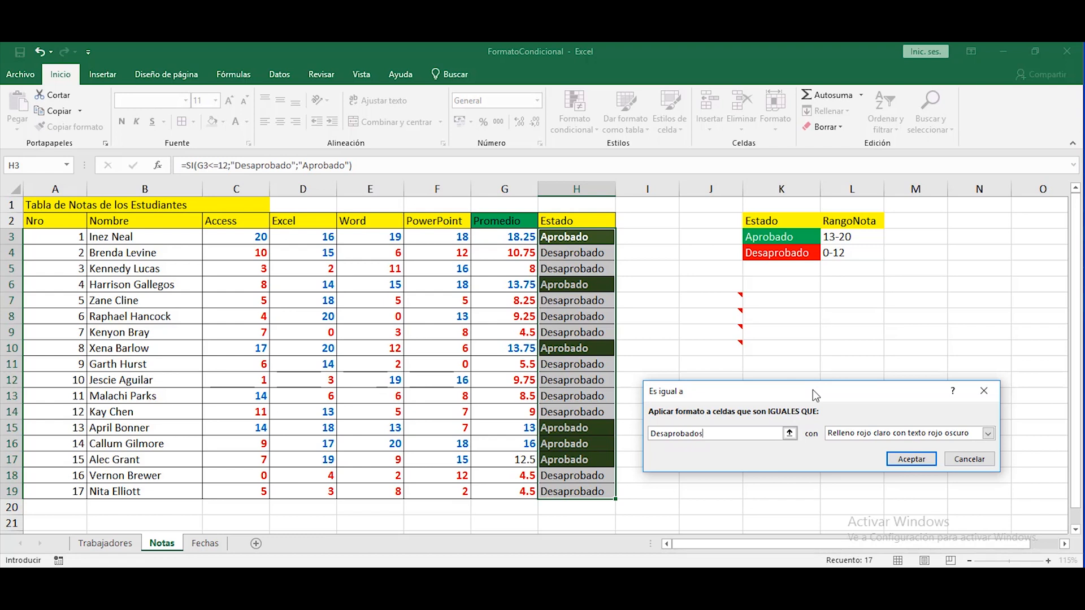
pyautogui.press('BackSpace')
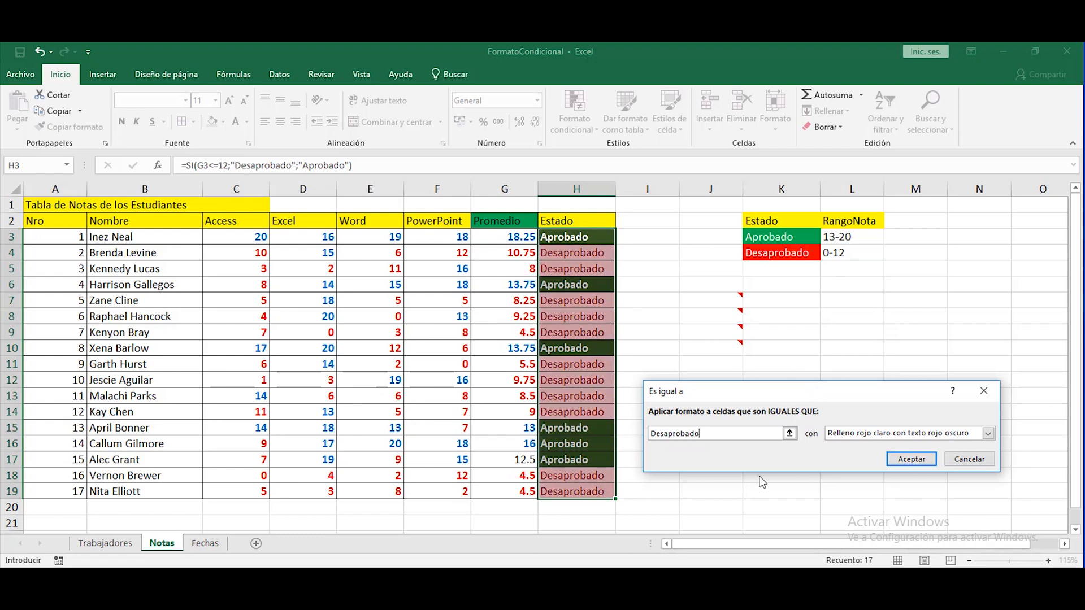
# Step: Give the Desaprobado rule a custom format with standard red fill, white font colour and Negrita style, and apply it
pyautogui.click(884, 433)
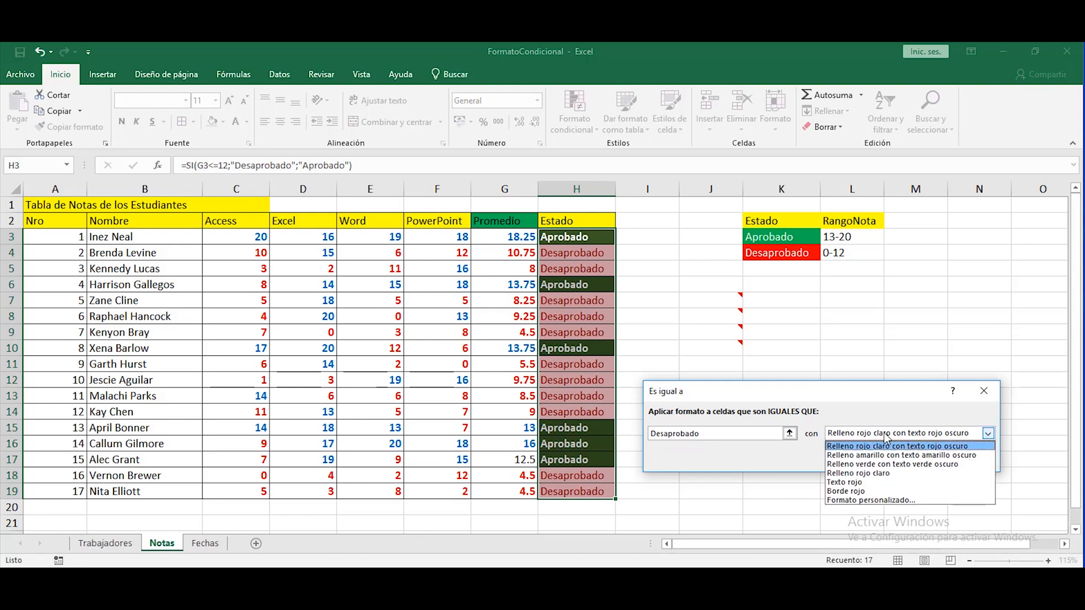
pyautogui.click(874, 502)
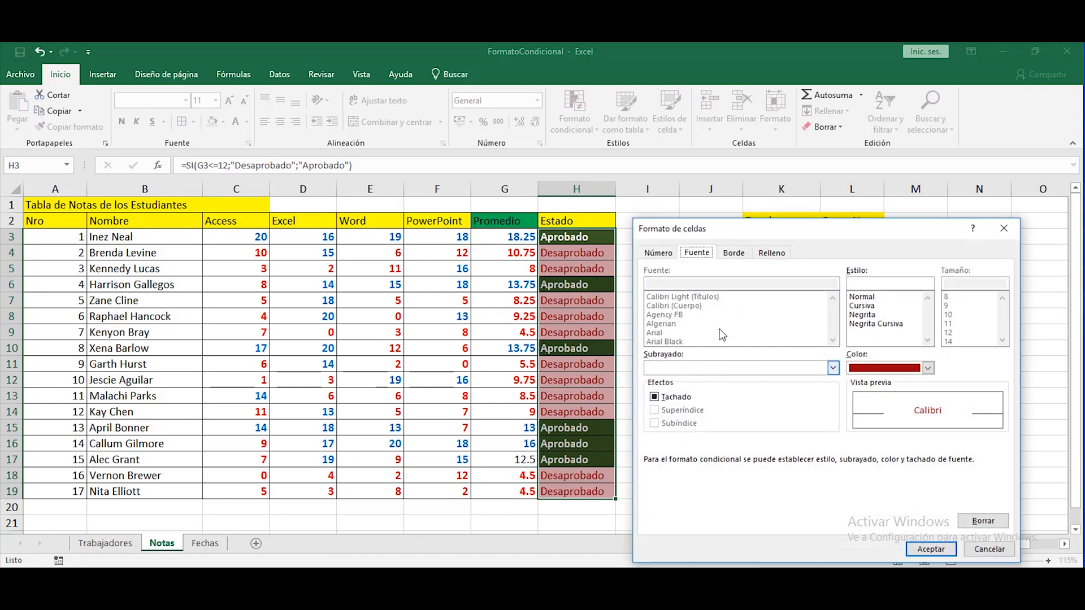
pyautogui.click(780, 258)
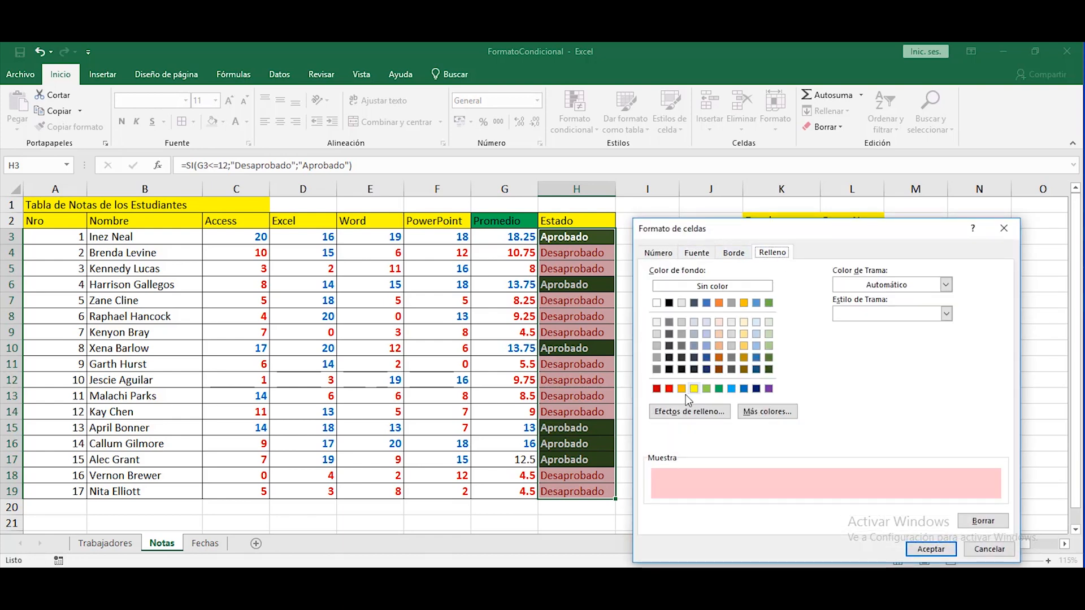
pyautogui.click(669, 389)
pyautogui.click(697, 253)
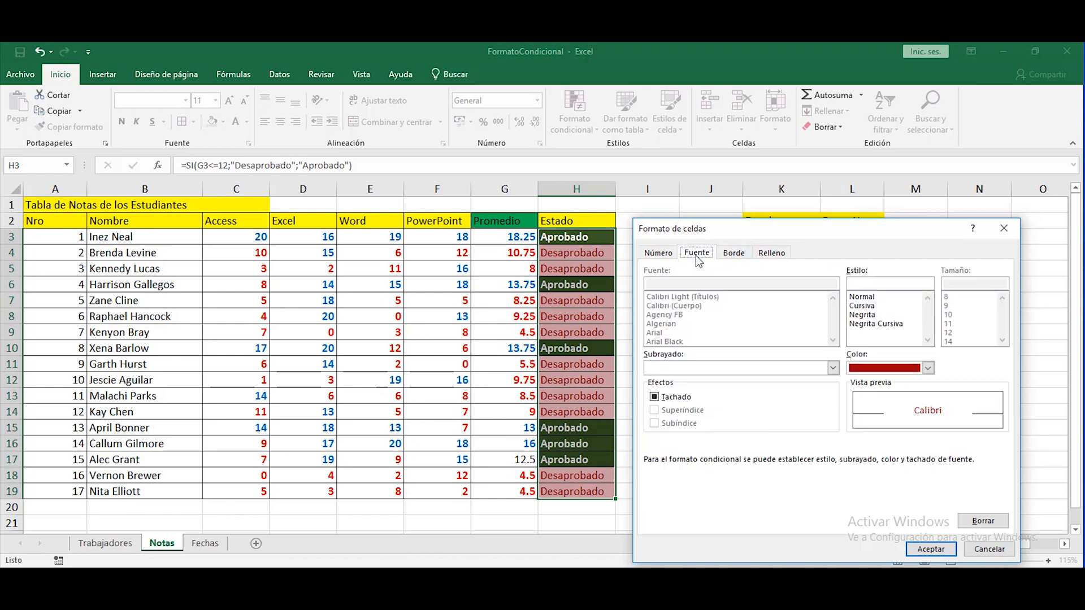
pyautogui.click(877, 371)
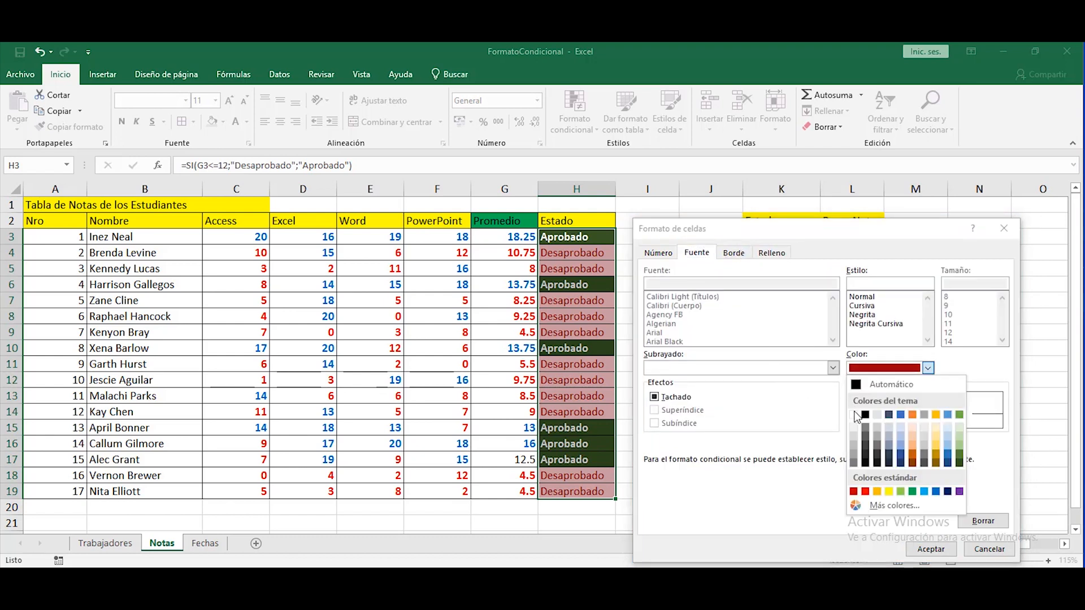
pyautogui.click(869, 391)
pyautogui.click(870, 314)
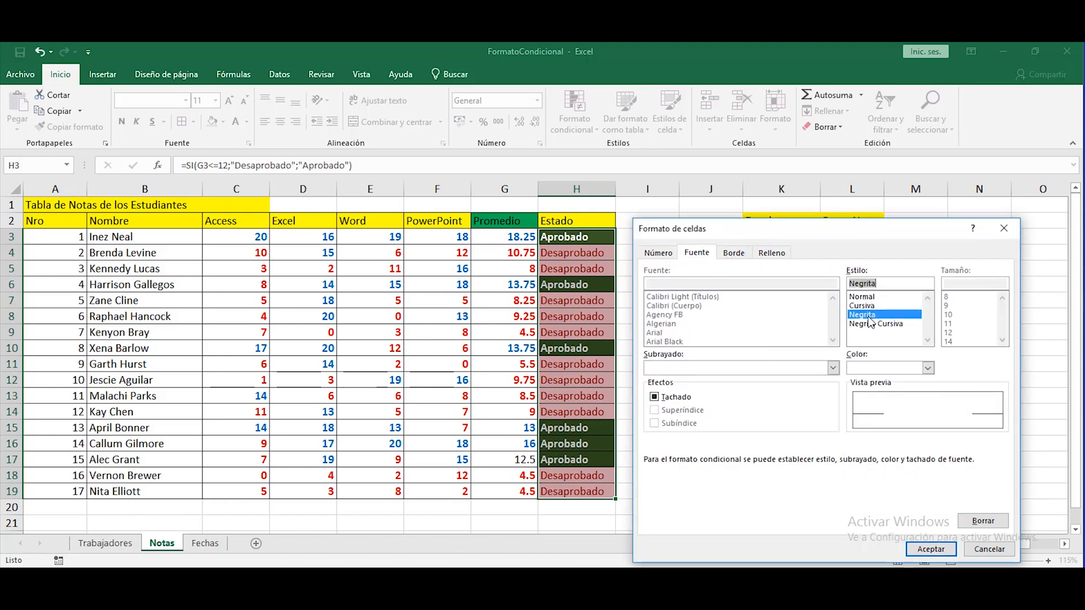
pyautogui.click(931, 549)
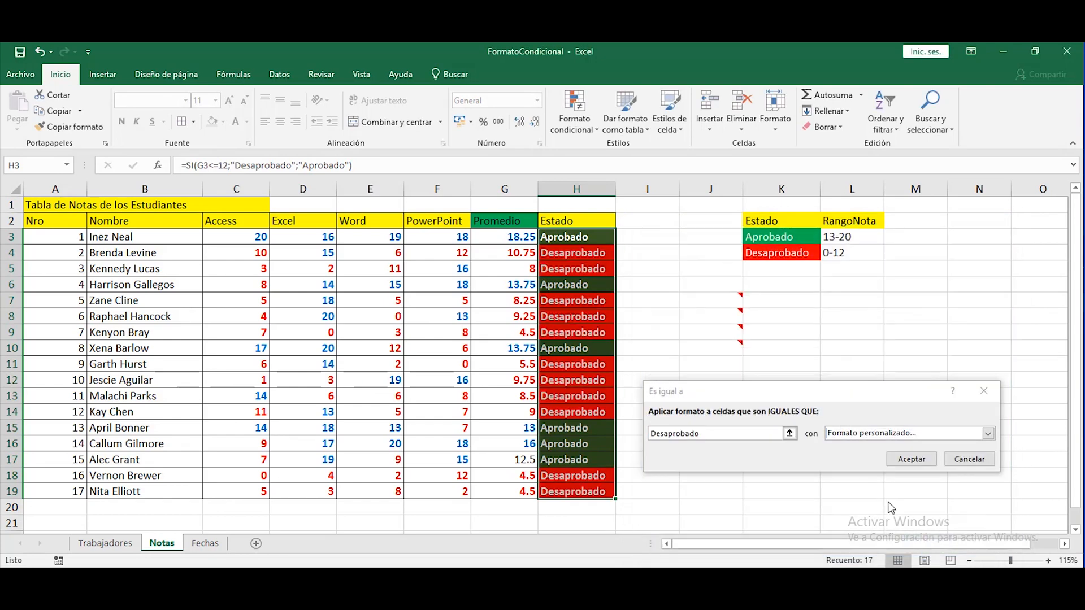
pyautogui.click(911, 459)
pyautogui.click(713, 346)
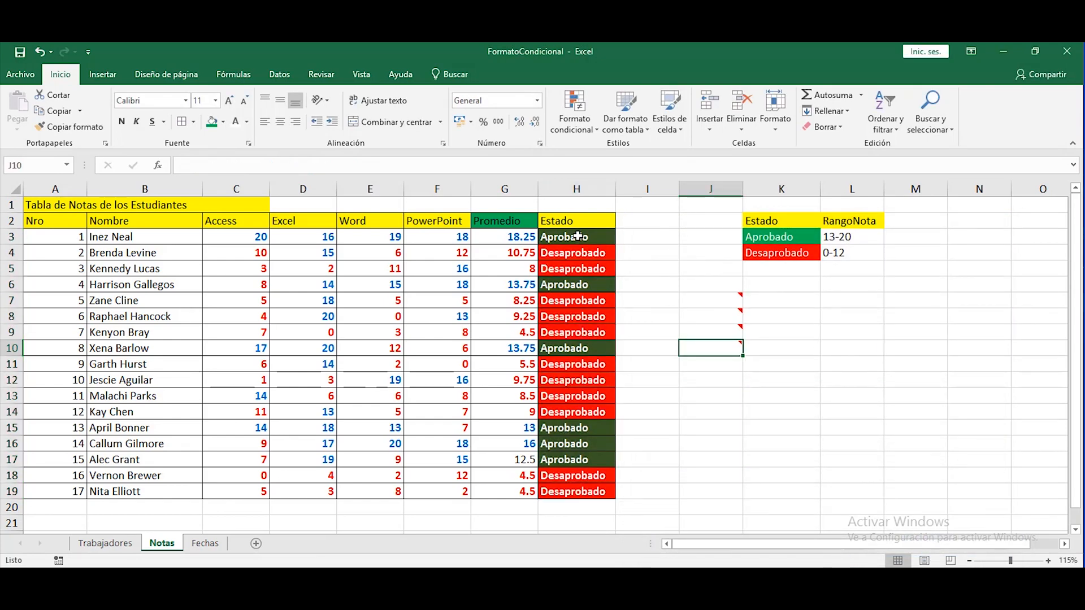
# Step: Test the Estado rules by recalculating the random grades, re-entering the formula in E9 unchanged
pyautogui.moveTo(577, 237); pyautogui.dragTo(578, 491)
pyautogui.click(354, 329)
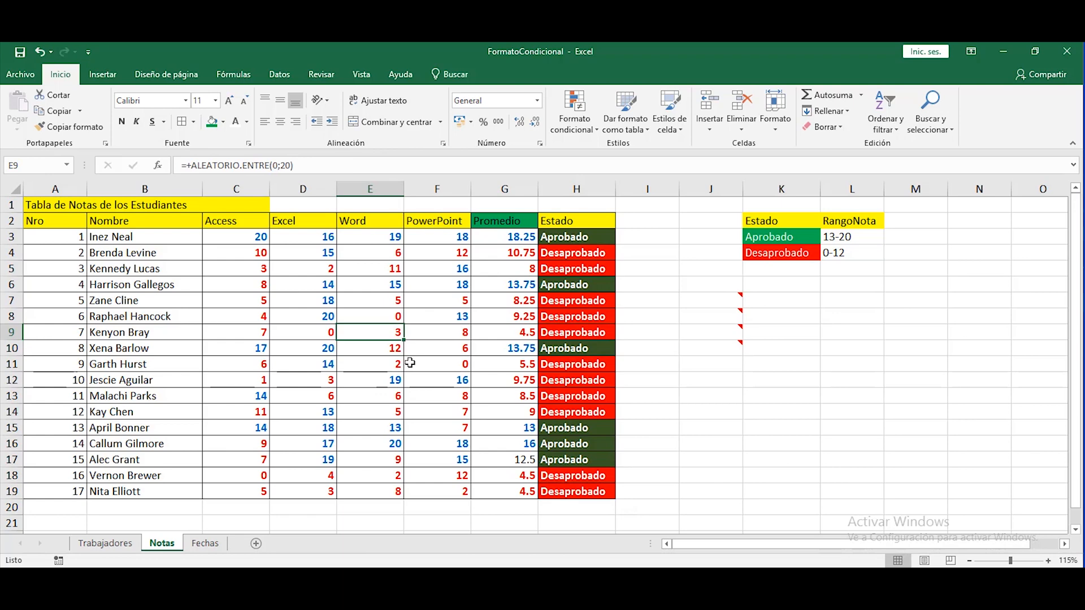
pyautogui.press('F2')
pyautogui.press('Return')
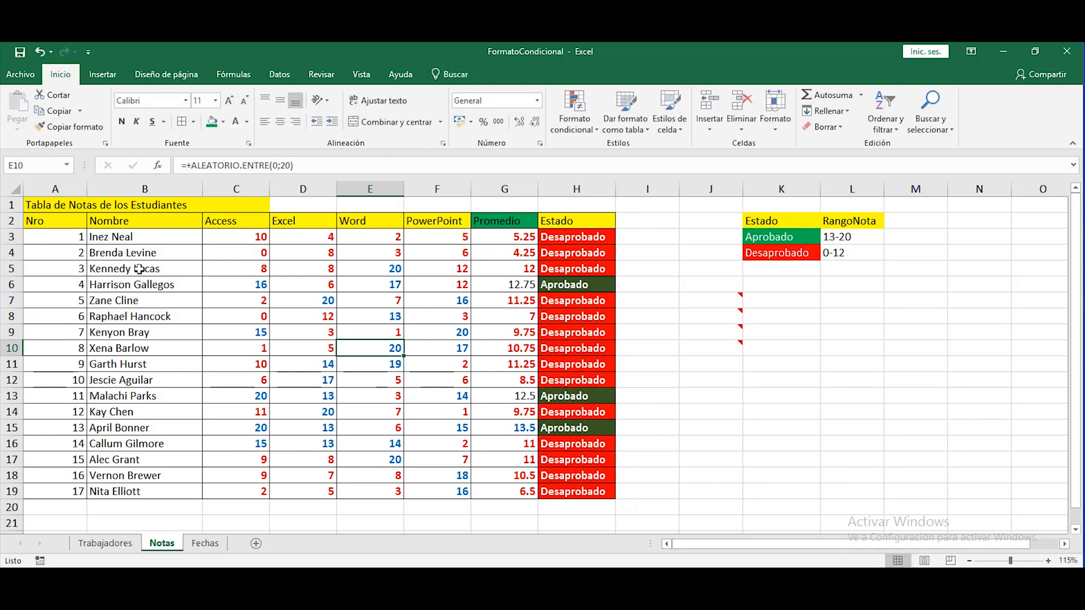
pyautogui.click(755, 429)
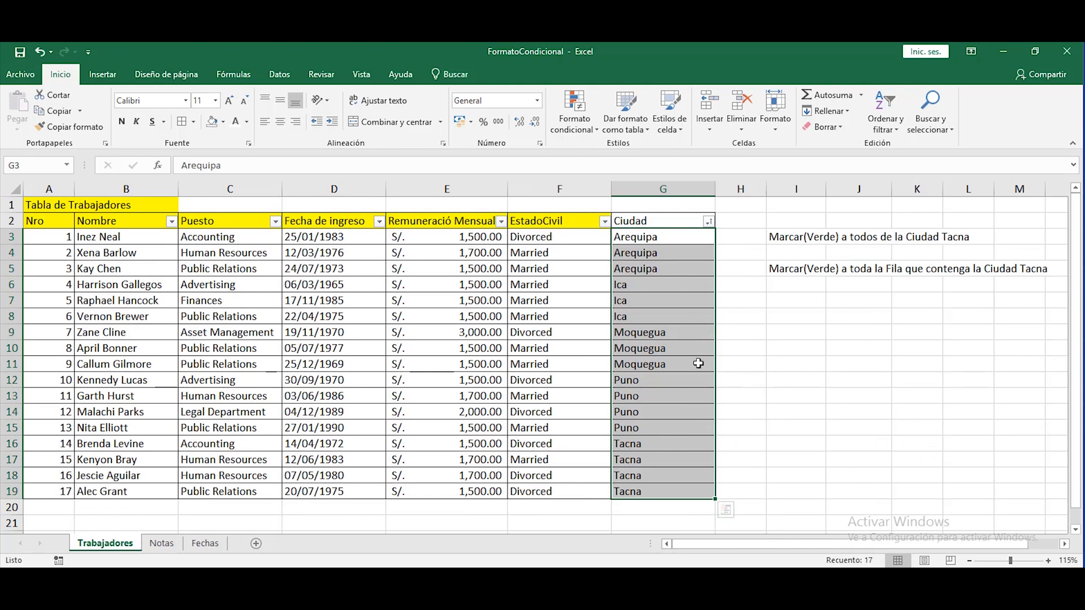
# Step: On the Trabajadores sheet, fill the Tacna rows A16:G19 with standard green
pyautogui.click(783, 270)
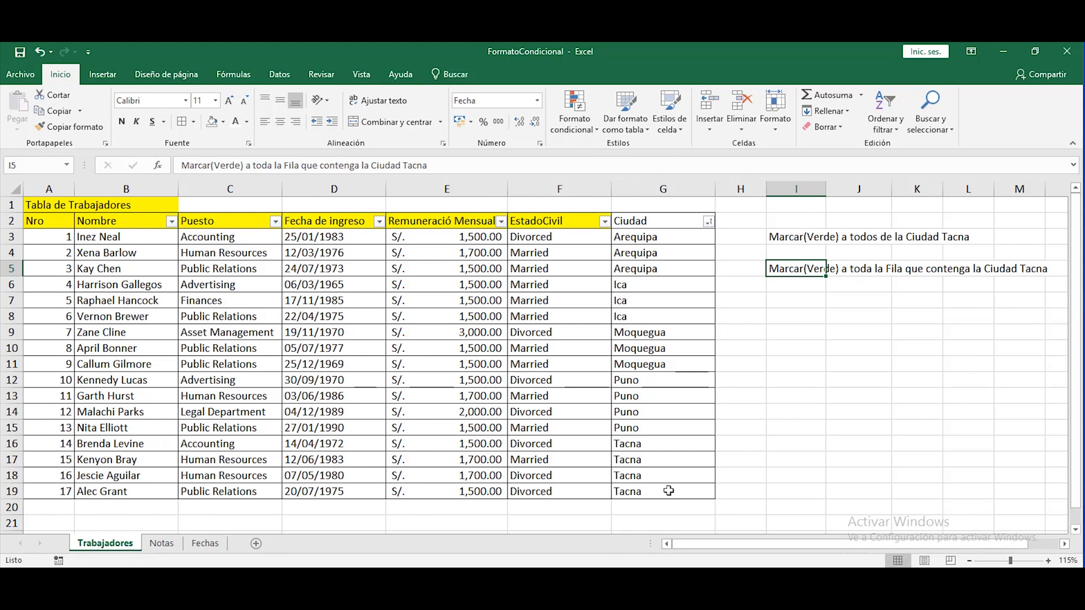
pyautogui.moveTo(669, 491); pyautogui.dragTo(64, 445)
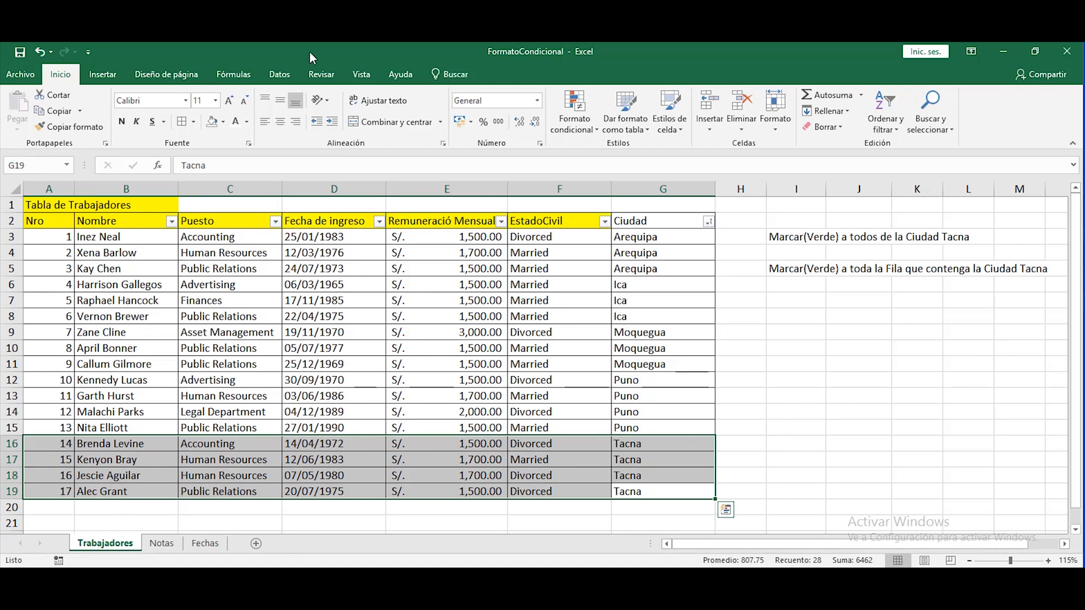
pyautogui.click(223, 122)
pyautogui.click(270, 230)
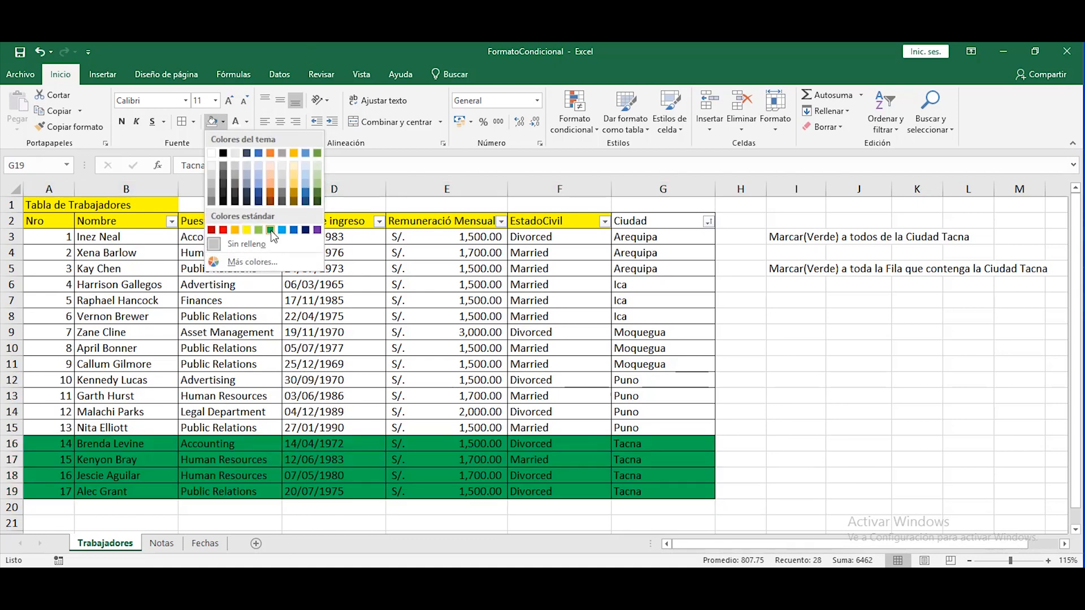
pyautogui.click(270, 230)
pyautogui.click(654, 447)
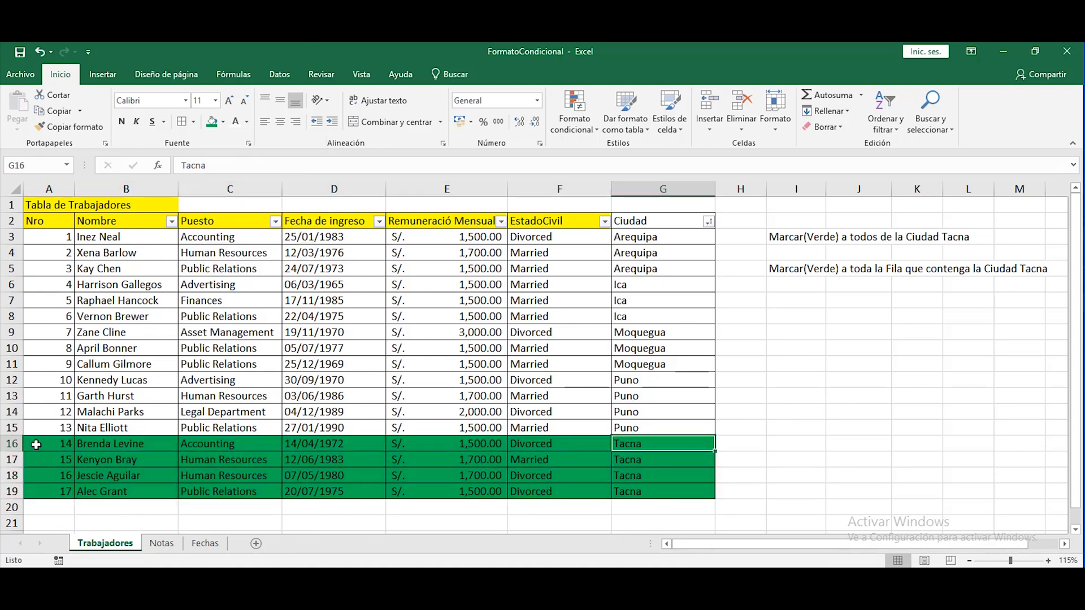
# Step: Remove the fill colour from the Tacna rows A16:G19
pyautogui.moveTo(57, 440); pyautogui.dragTo(627, 493)
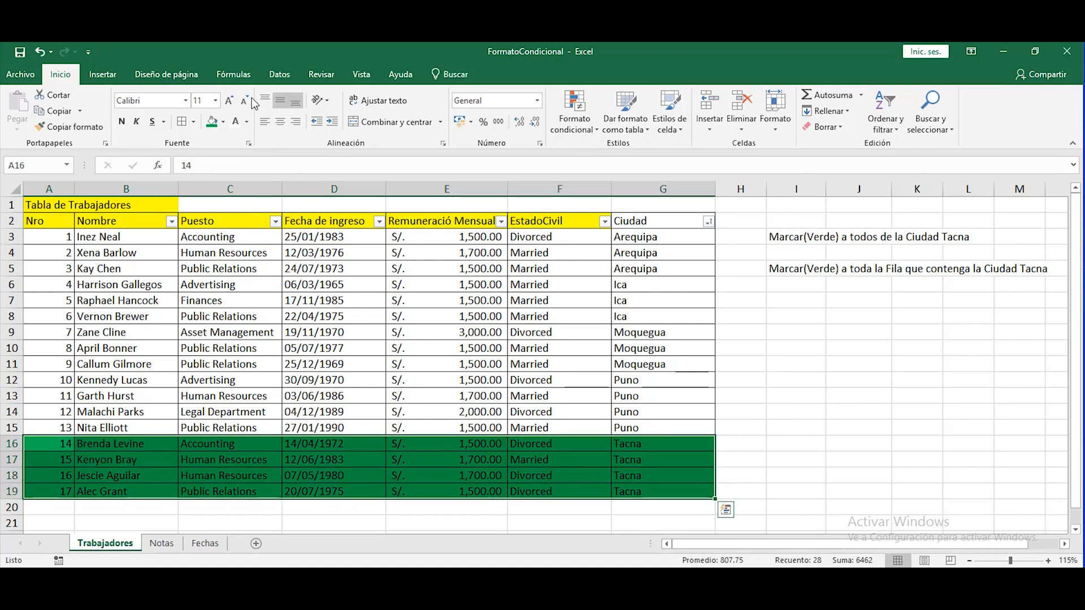
pyautogui.click(223, 122)
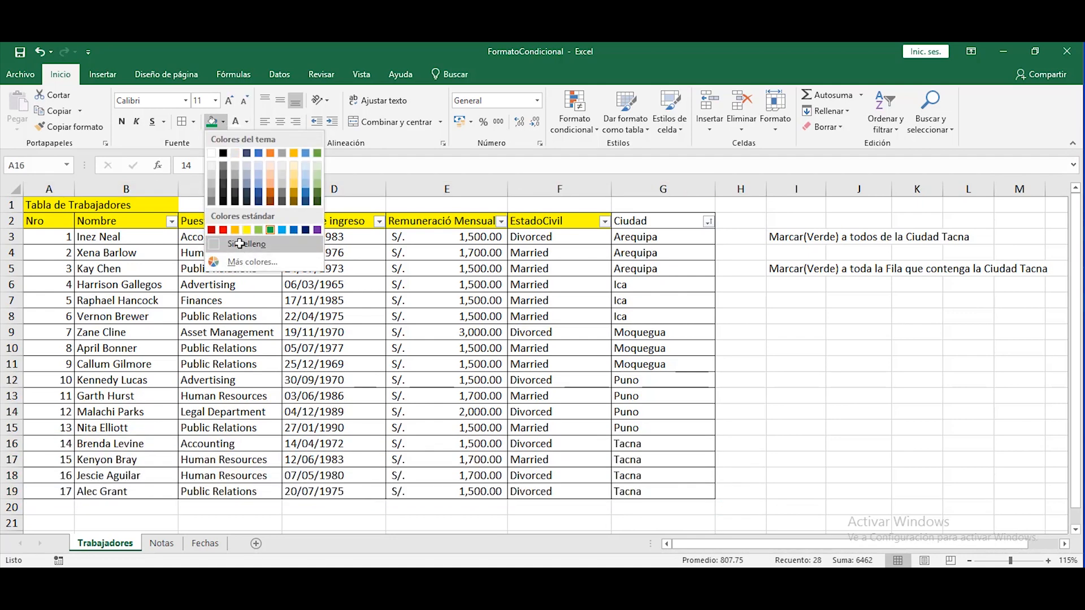
pyautogui.click(245, 248)
pyautogui.click(735, 395)
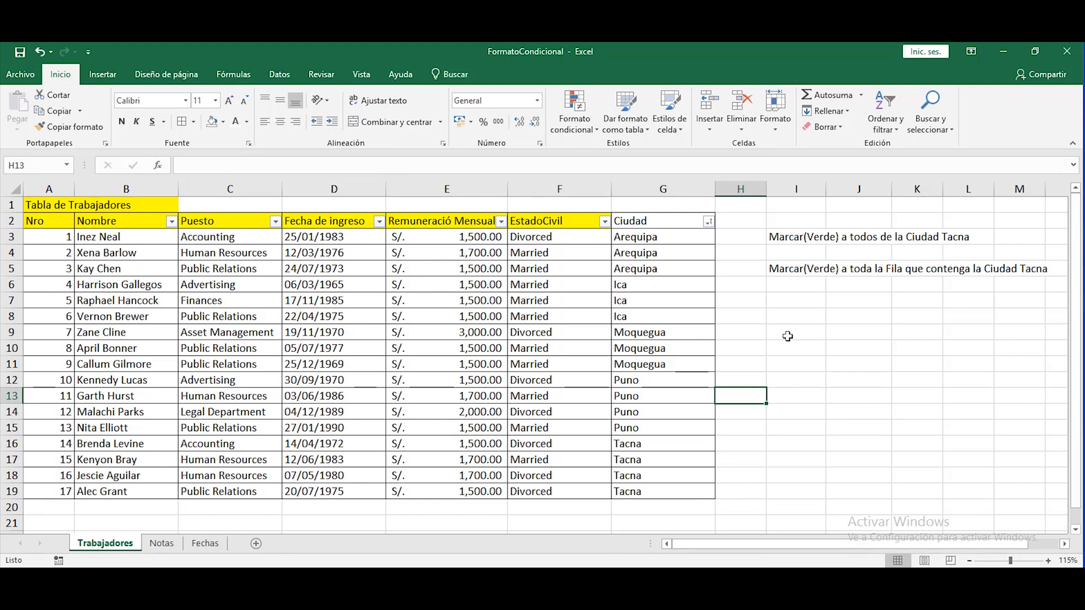
# Step: Examine the Ciudad cells in column G, the table's data range and the whole-row marking instruction in I5
pyautogui.click(657, 239)
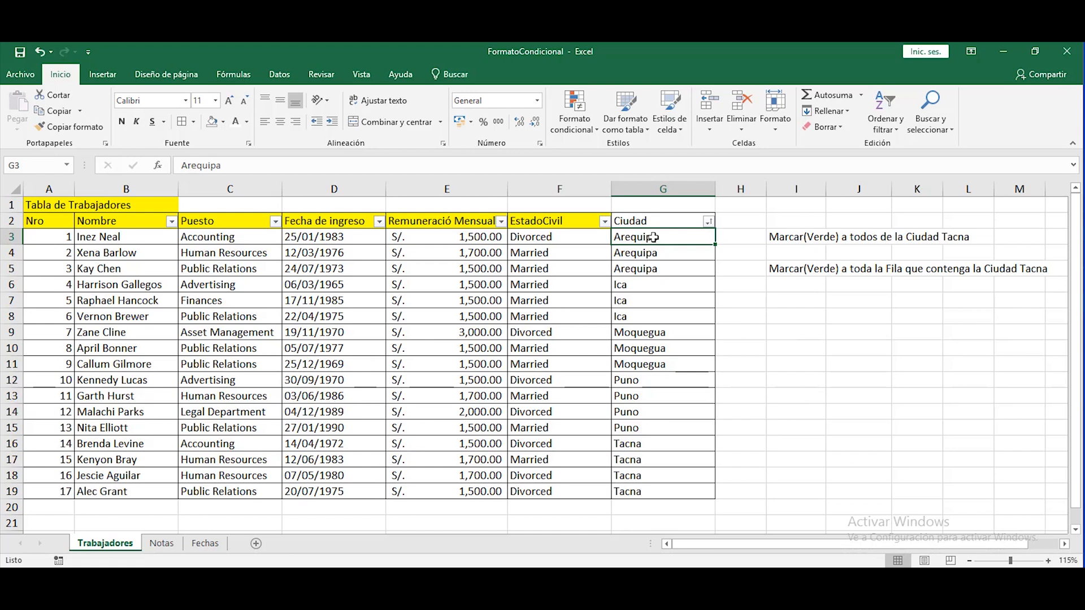
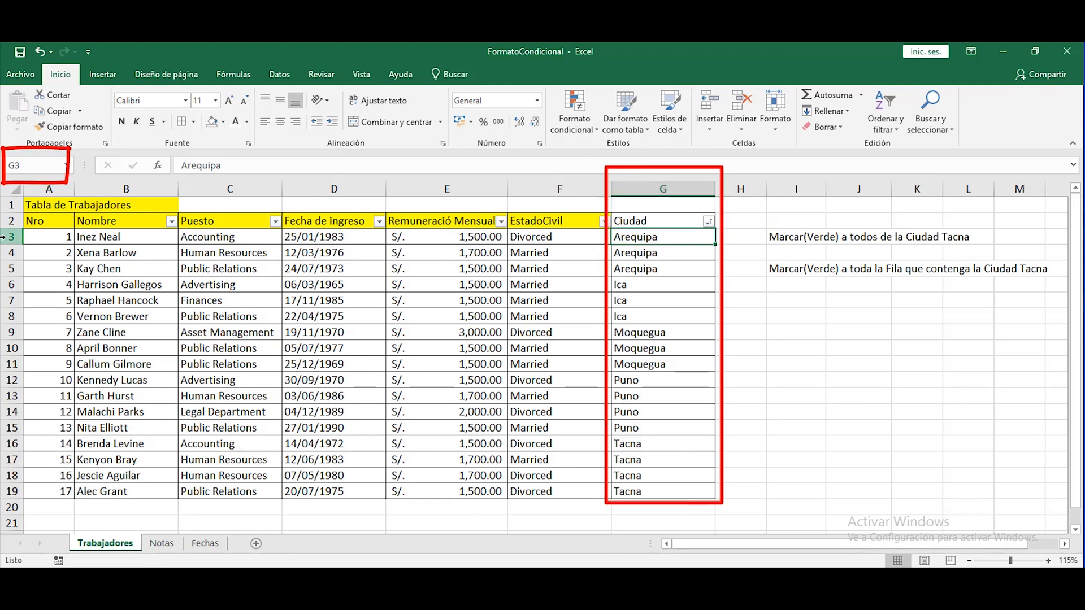
pyautogui.click(23, 167)
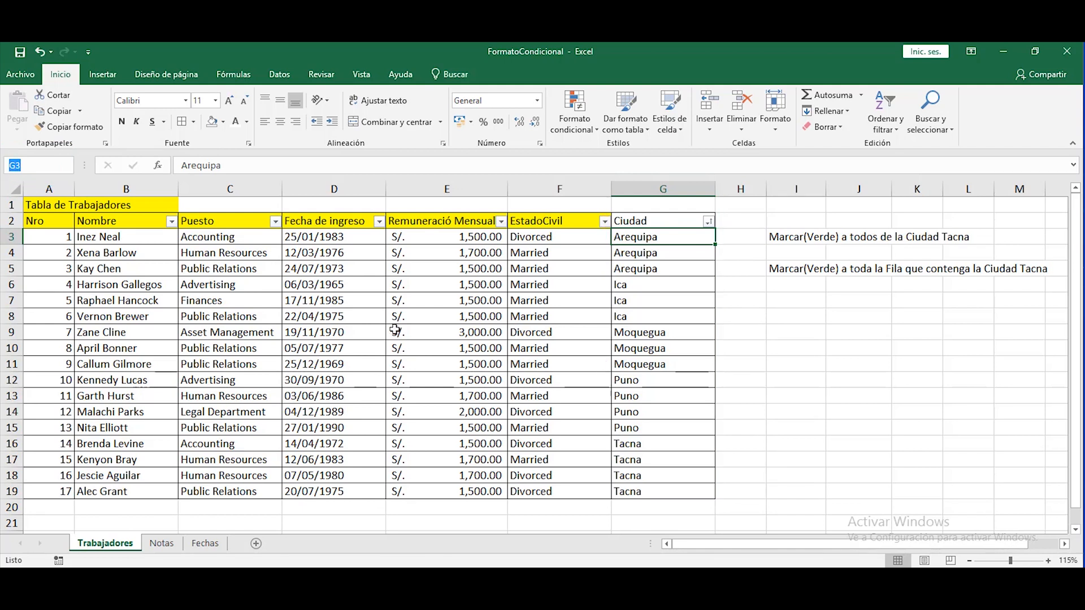
pyautogui.click(653, 255)
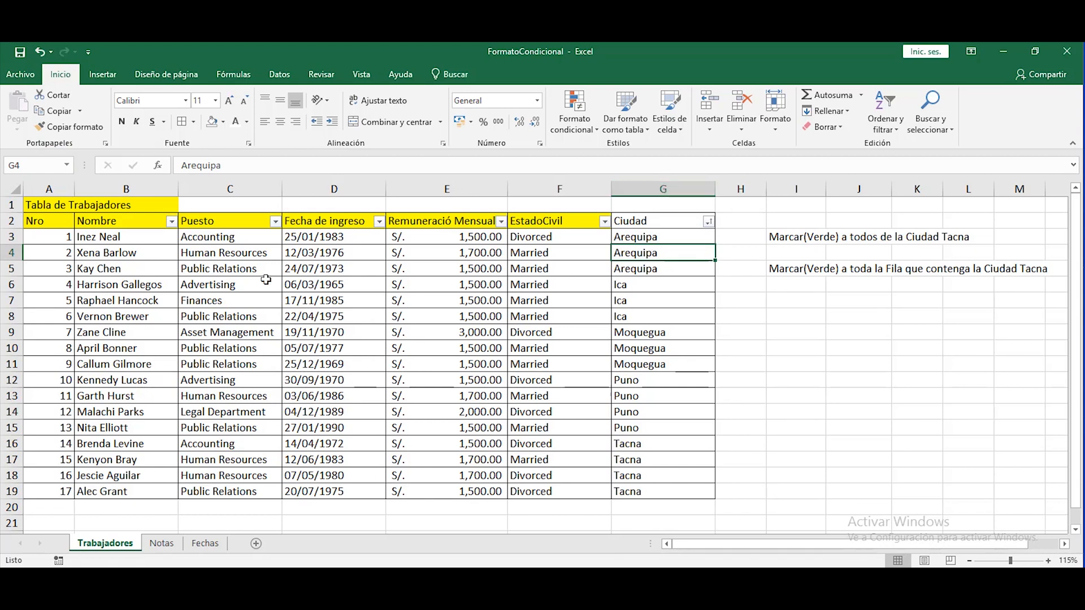
pyautogui.click(667, 268)
pyautogui.click(635, 284)
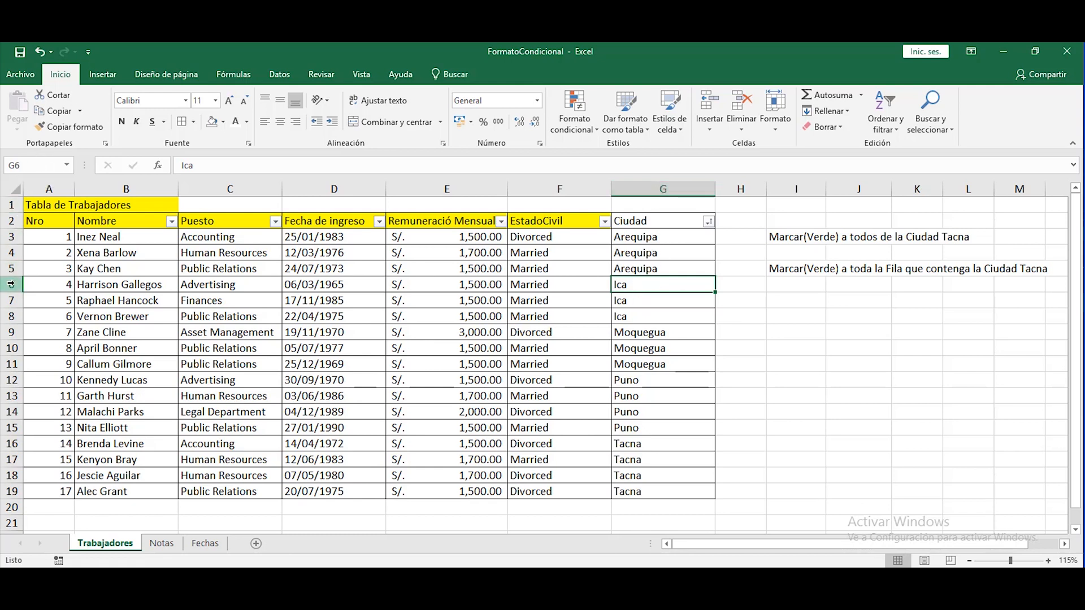
pyautogui.moveTo(633, 447); pyautogui.dragTo(635, 492)
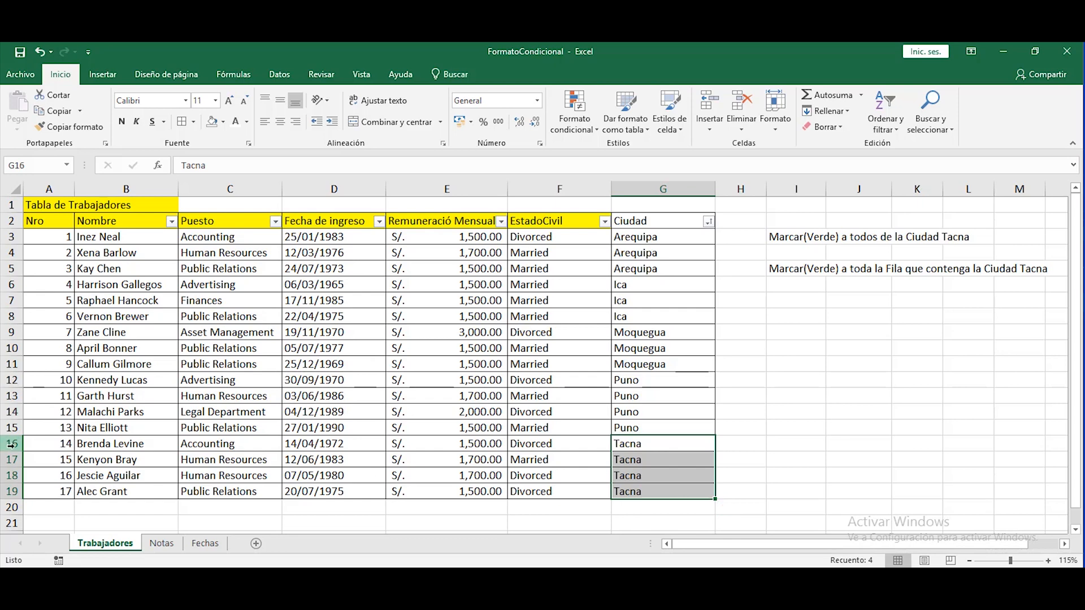
pyautogui.click(657, 448)
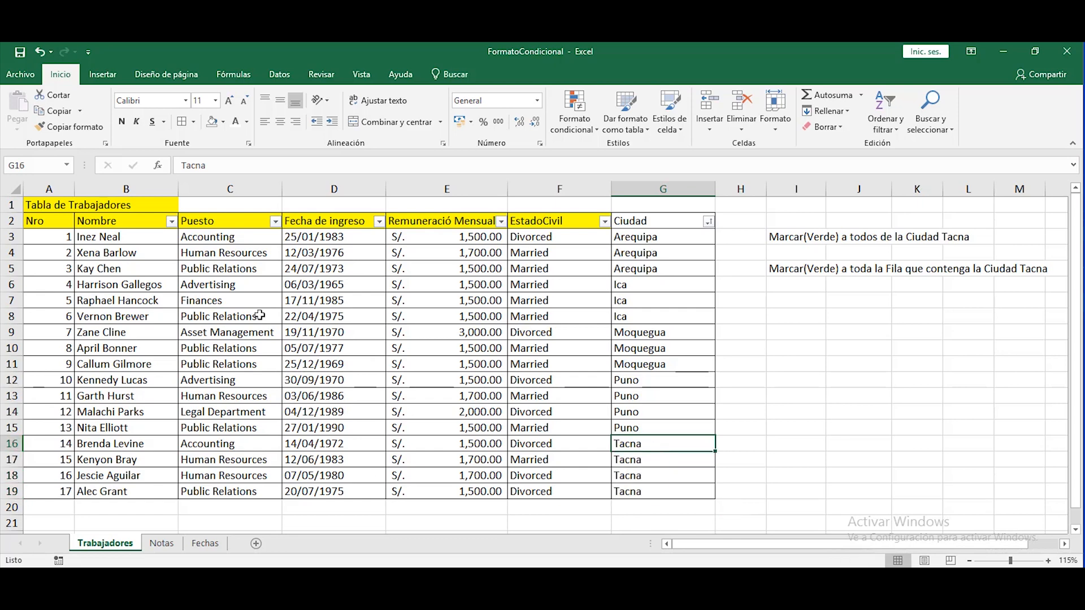
pyautogui.moveTo(54, 236); pyautogui.dragTo(658, 470)
pyautogui.click(798, 271)
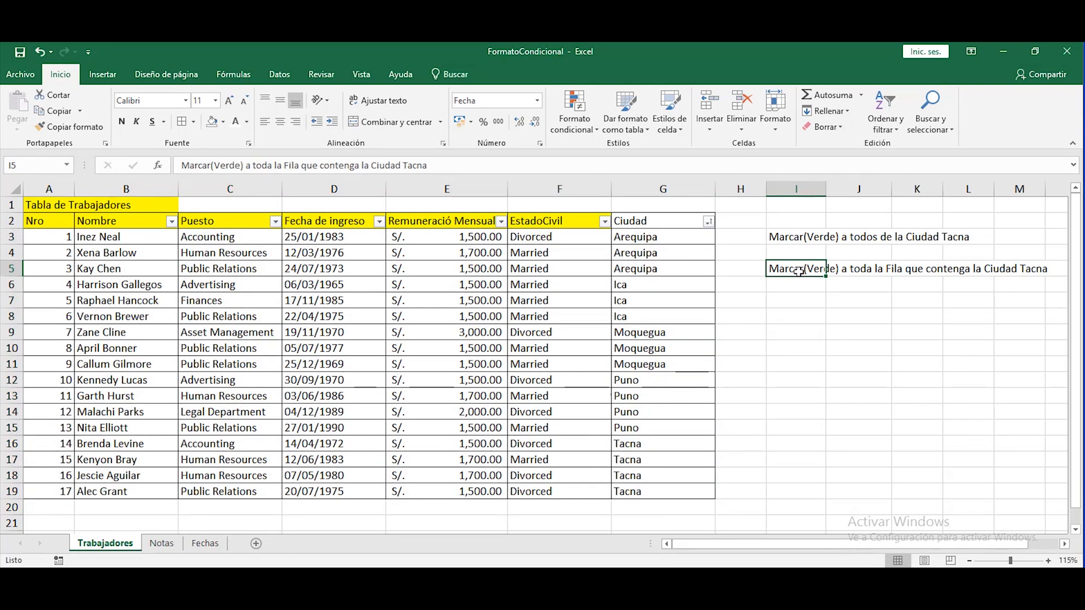
# Step: Start a new conditional formatting rule on G3 that uses a formula to determine which cells to format
pyautogui.click(676, 241)
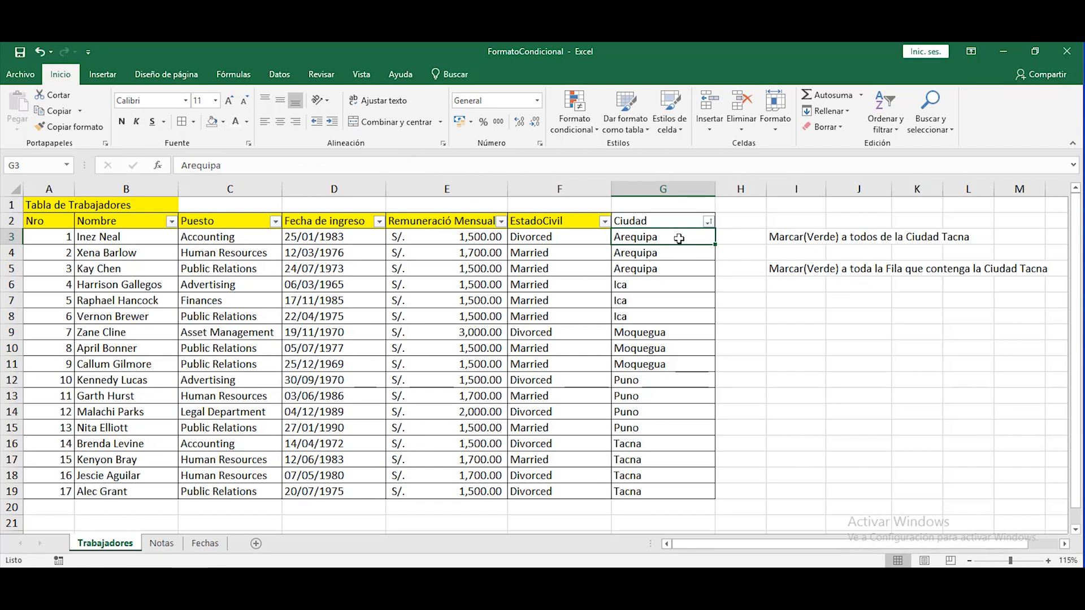
pyautogui.moveTo(677, 242); pyautogui.dragTo(687, 493)
pyautogui.click(669, 239)
pyautogui.click(594, 129)
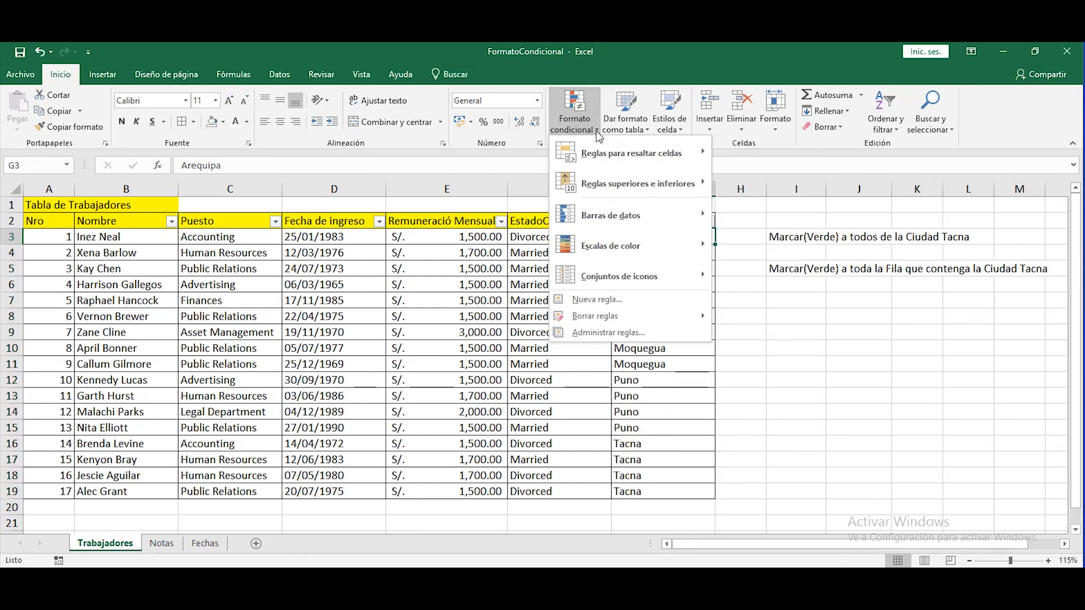
pyautogui.click(625, 300)
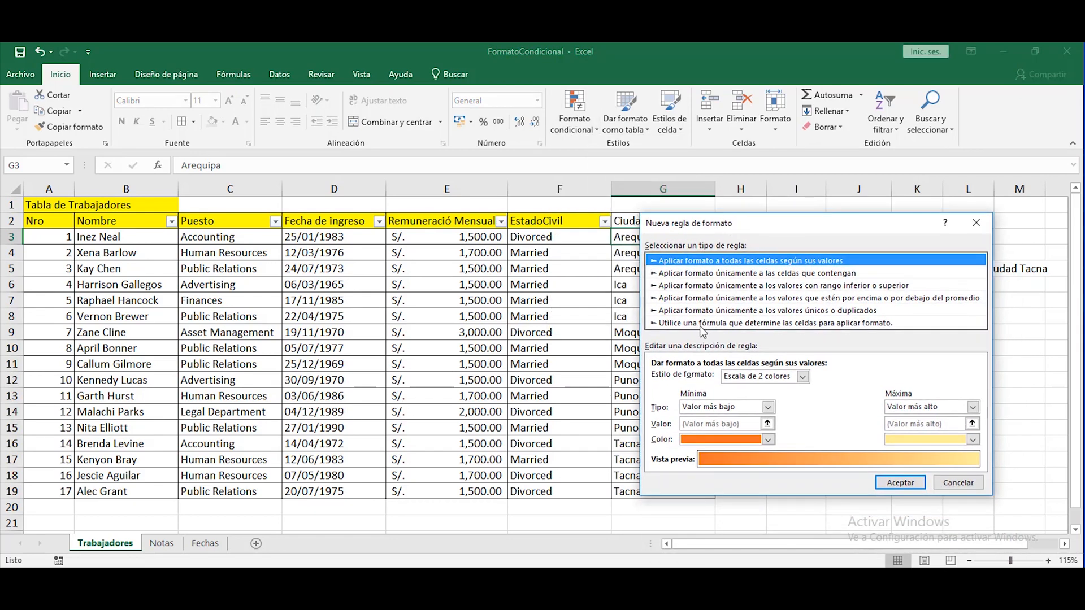
pyautogui.click(703, 323)
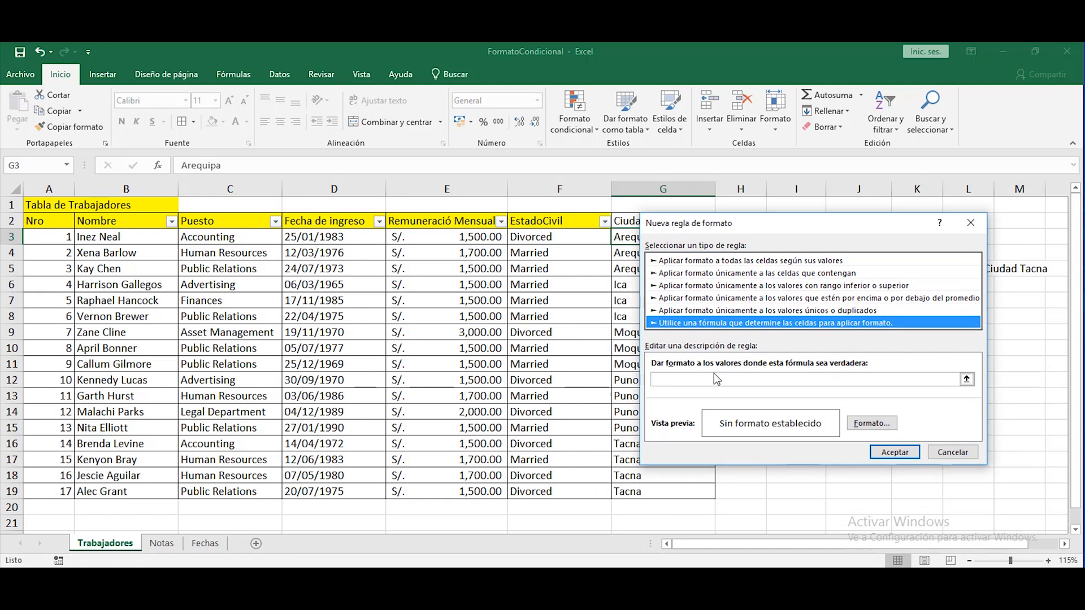
pyautogui.moveTo(720, 223); pyautogui.dragTo(759, 225)
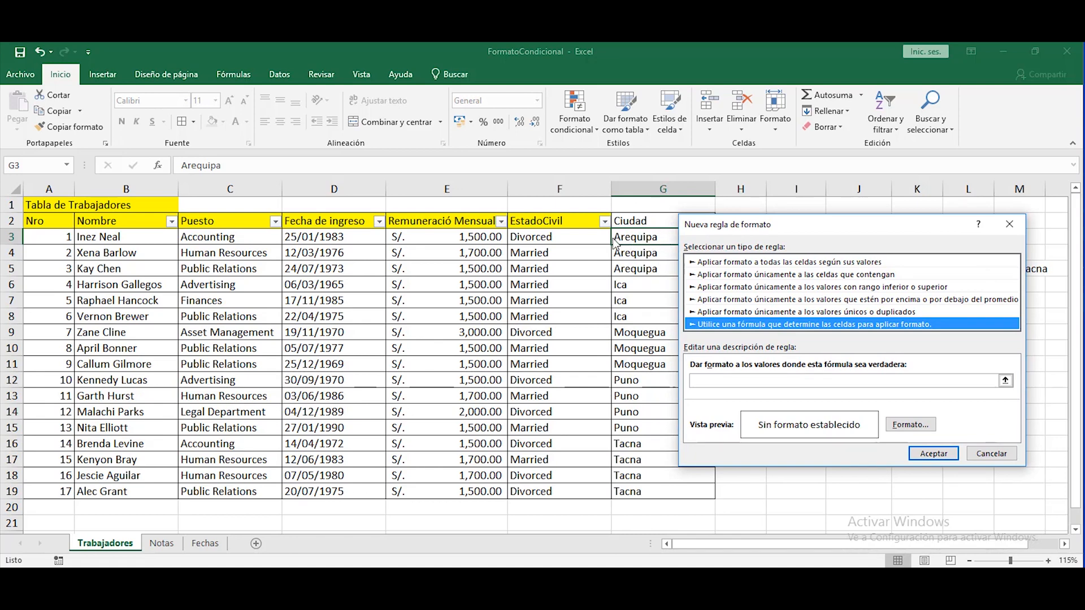
# Step: Enter the rule formula =$G3="Tacna", keeping only the column reference absolute
pyautogui.click(1004, 383)
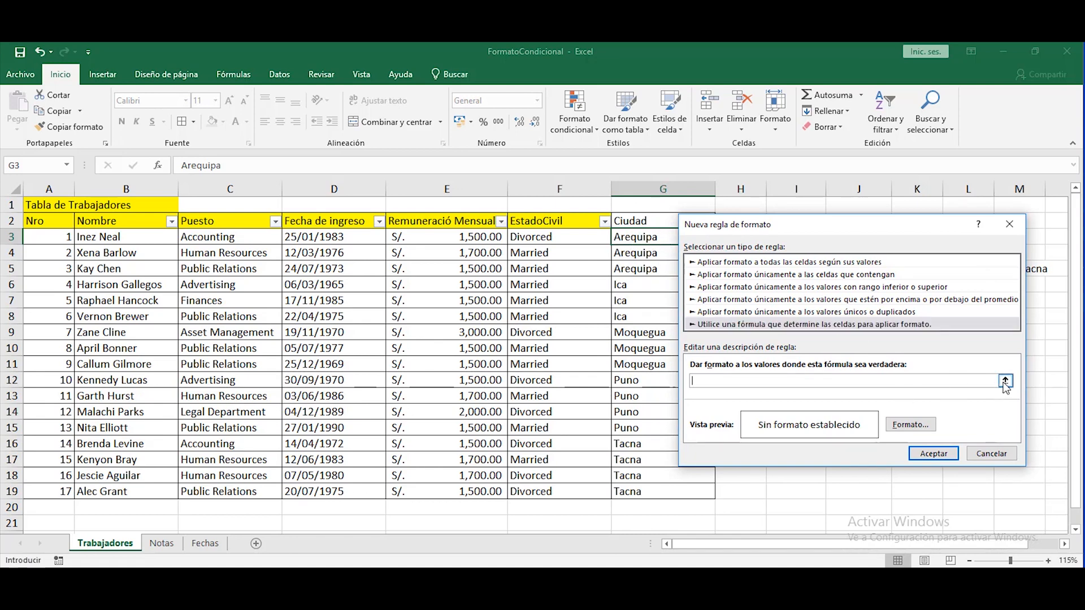
pyautogui.click(1005, 382)
pyautogui.click(644, 237)
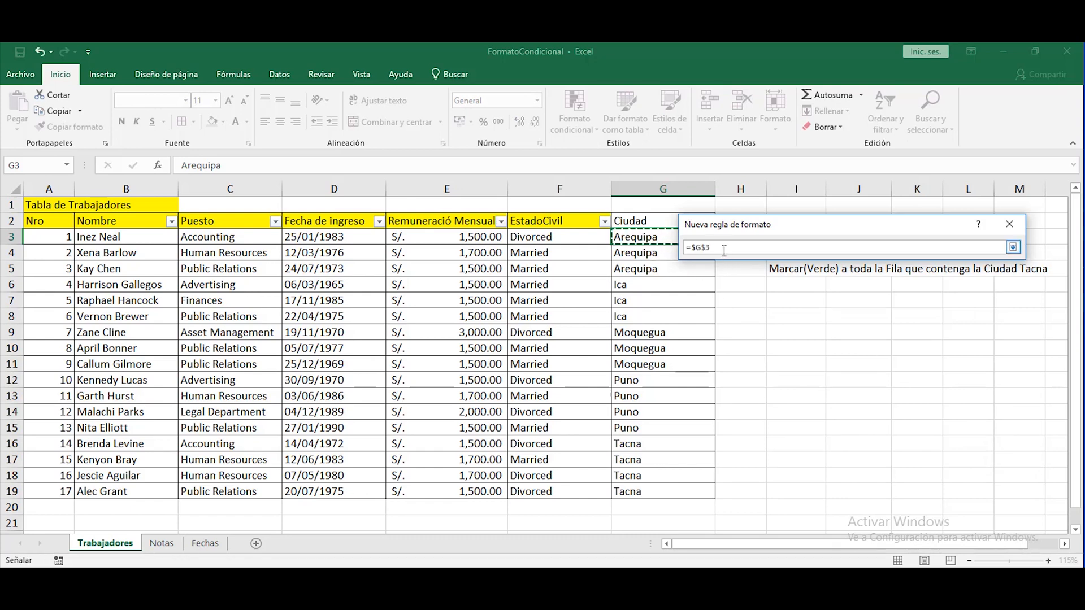
pyautogui.press('Return')
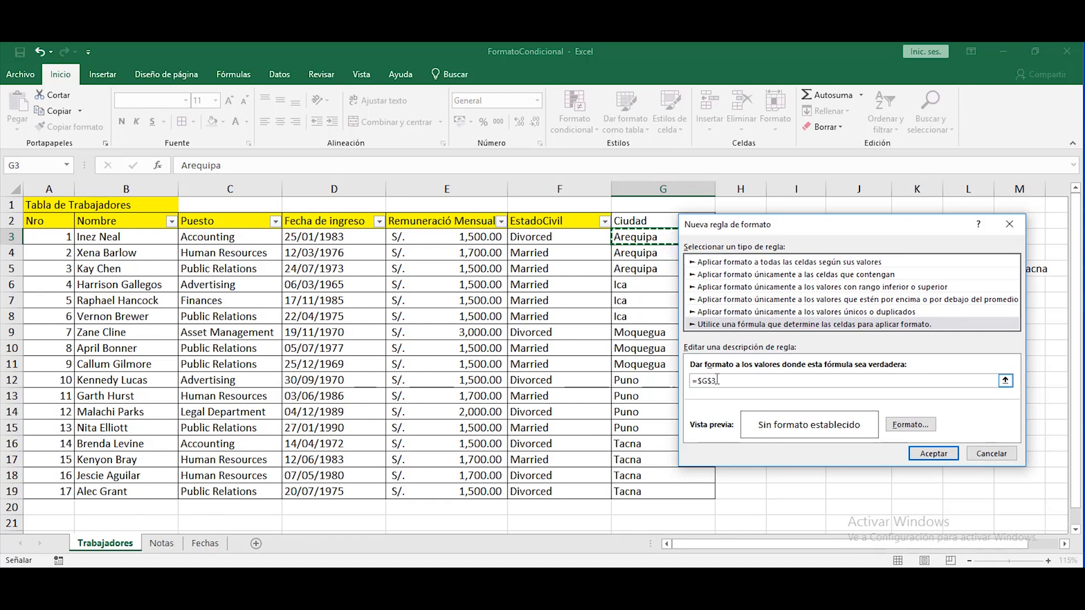
pyautogui.click(715, 380)
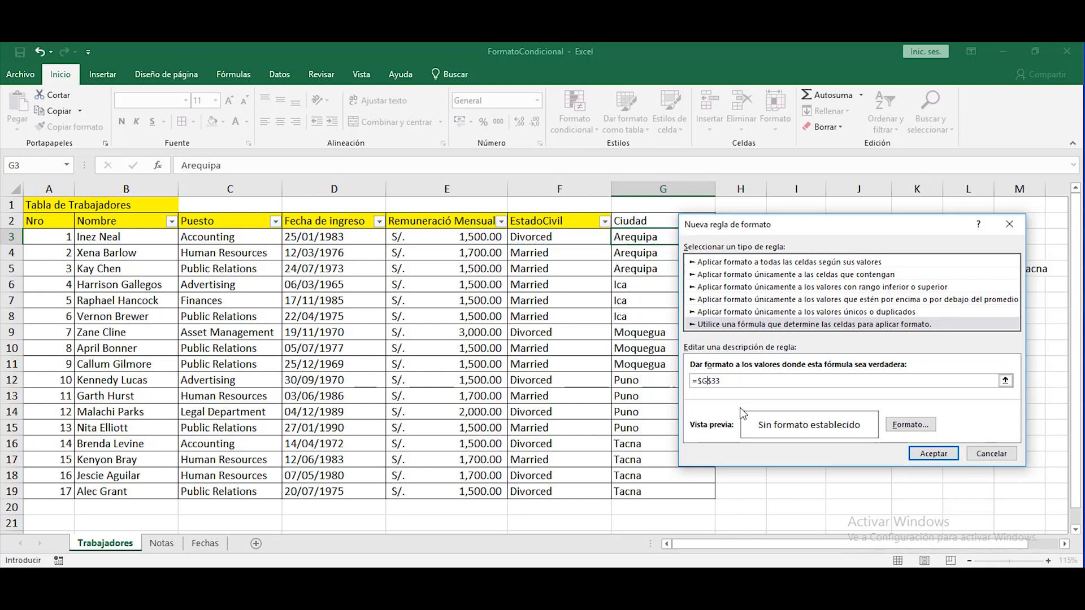
pyautogui.write('+')
pyautogui.press('Right')
pyautogui.press('BackSpace')
pyautogui.press('BackSpace')
pyautogui.press('BackSpace')
pyautogui.press('BackSpace')
# Step: Give the Tacna rule the darkest theme green fill, white font colour and Negrita style, and create it
pyautogui.click(910, 425)
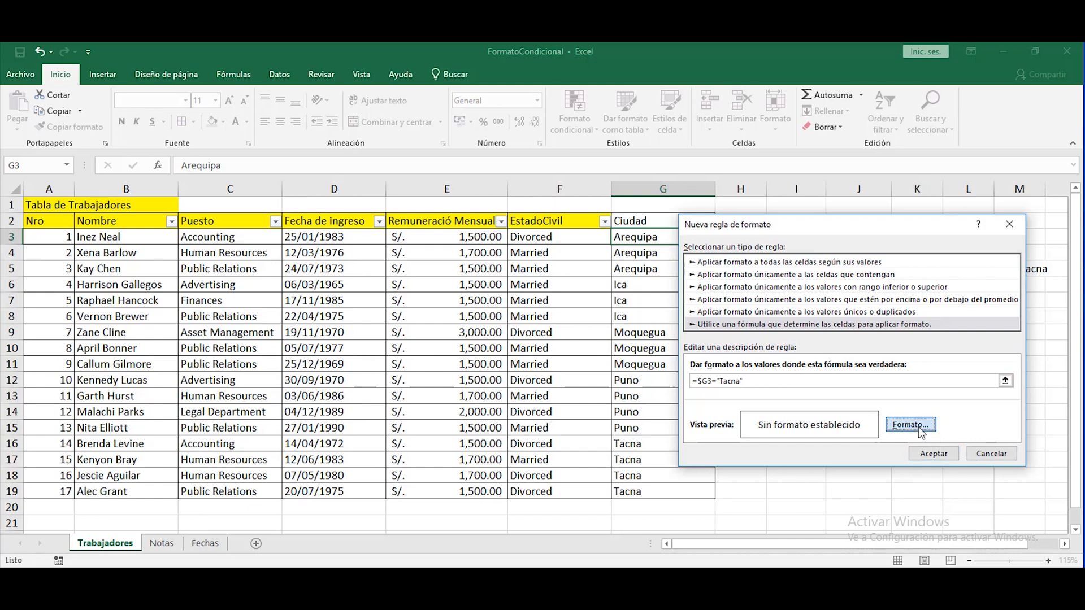
pyautogui.click(772, 253)
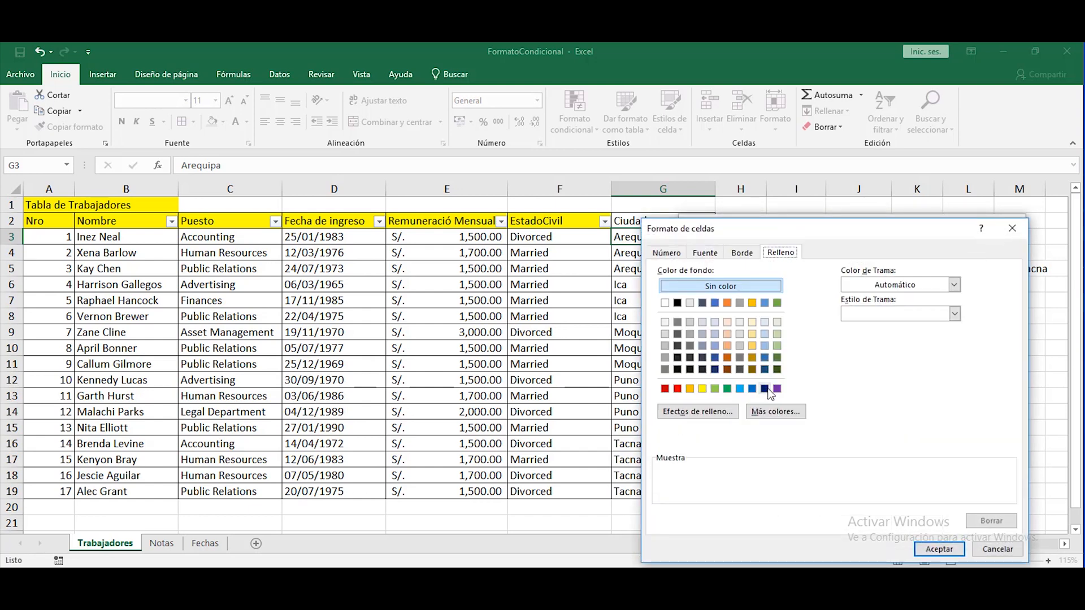
pyautogui.click(777, 370)
pyautogui.click(706, 252)
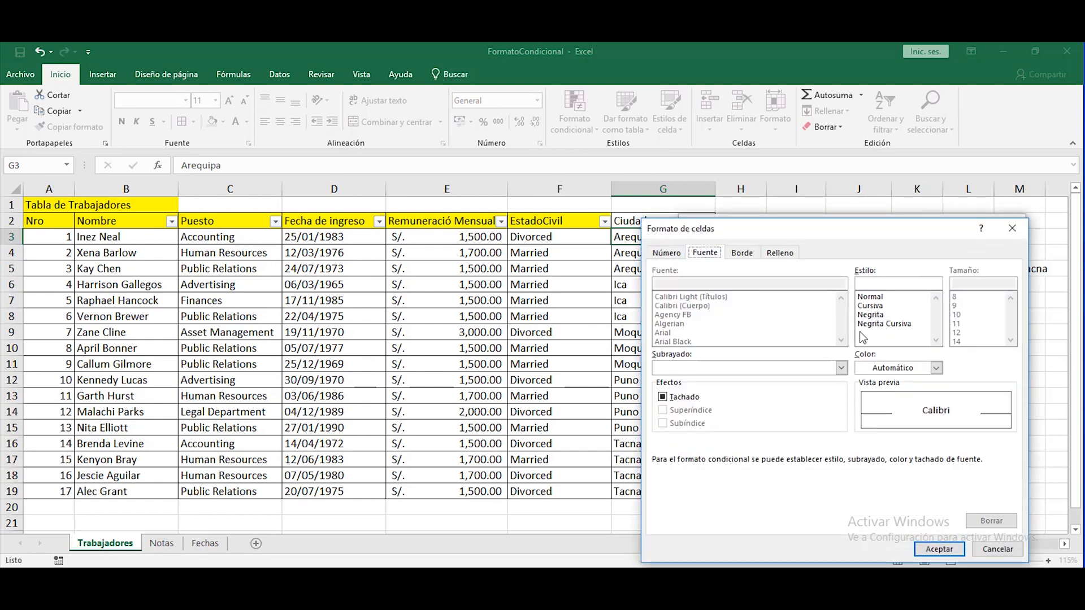
pyautogui.click(896, 369)
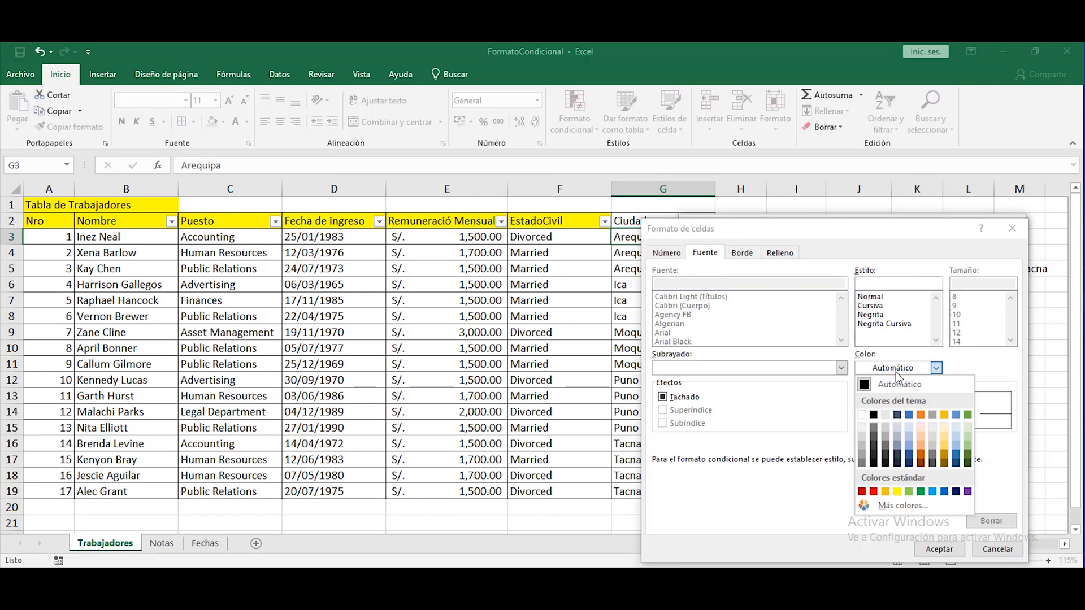
pyautogui.click(861, 415)
pyautogui.click(870, 315)
pyautogui.click(939, 549)
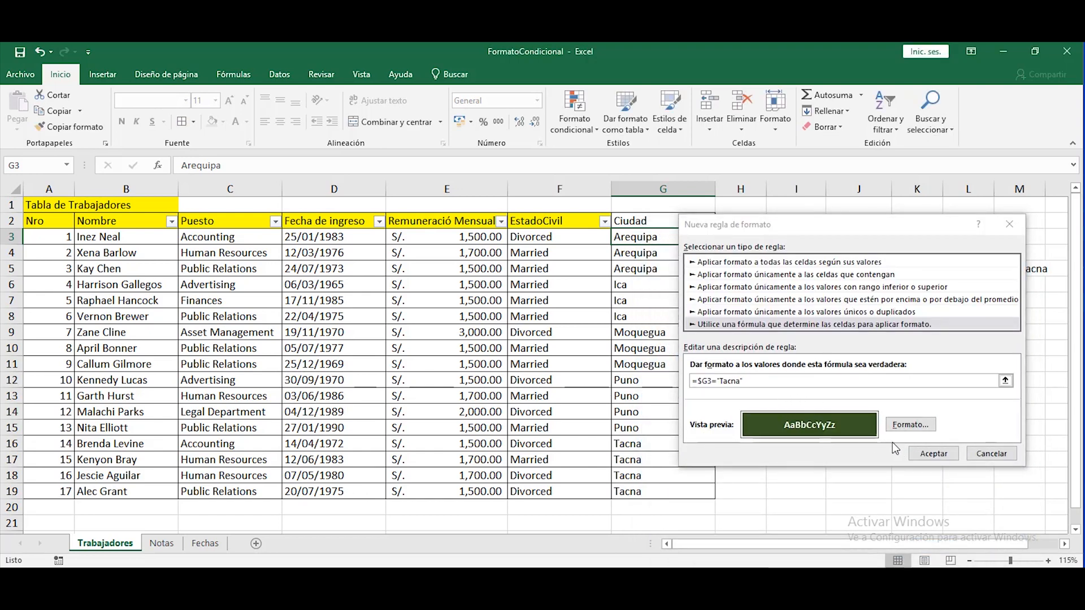
pyautogui.click(934, 453)
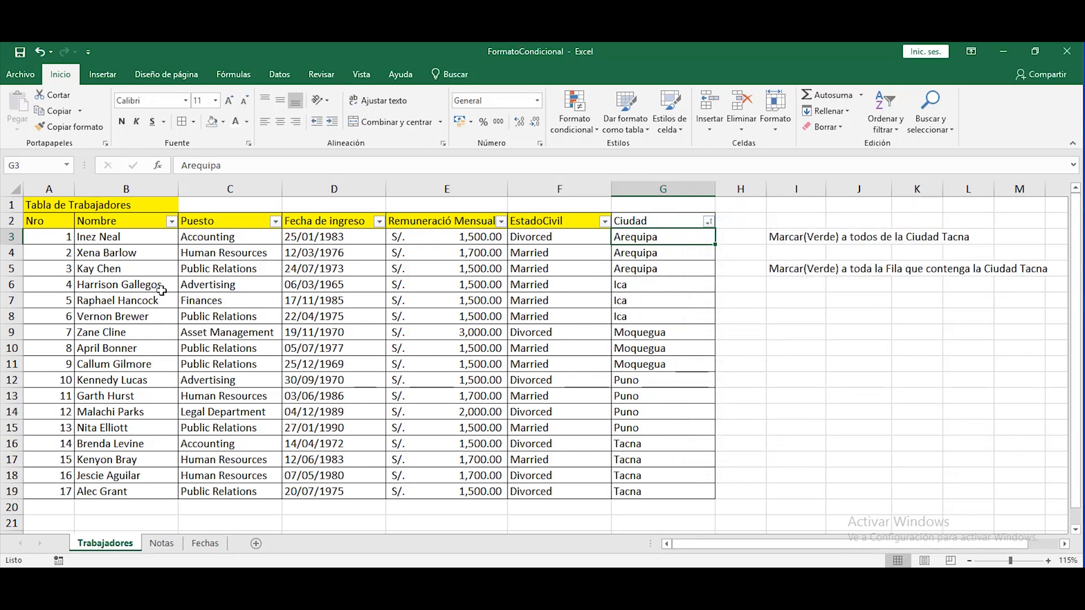
# Step: Open the conditional formatting rules manager for cell G3 and select the Tacna formula rule
pyautogui.moveTo(39, 229); pyautogui.dragTo(498, 445)
pyautogui.click(544, 408)
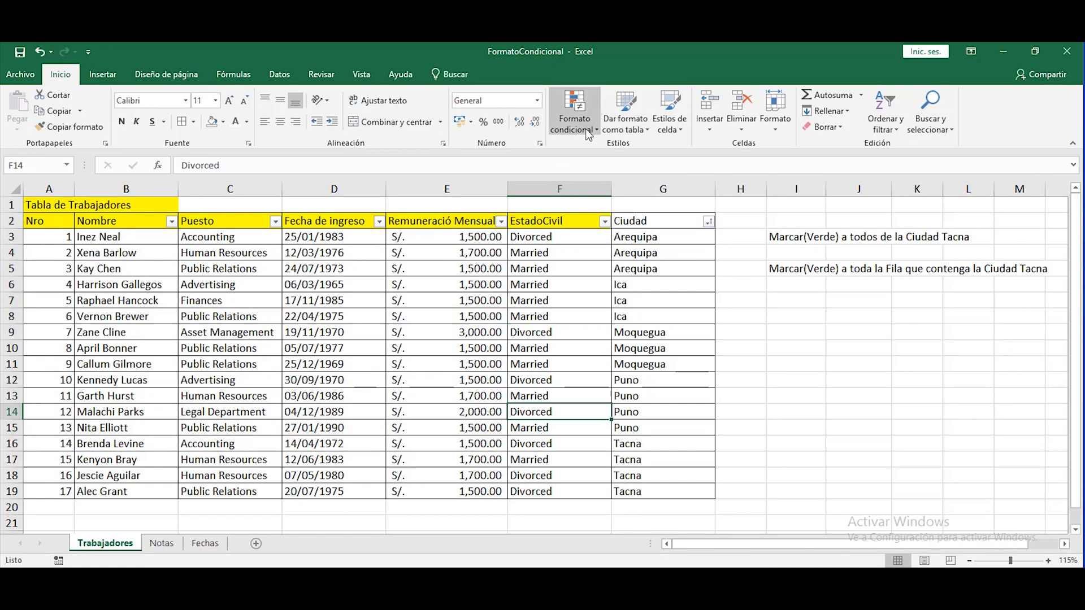
pyautogui.click(660, 233)
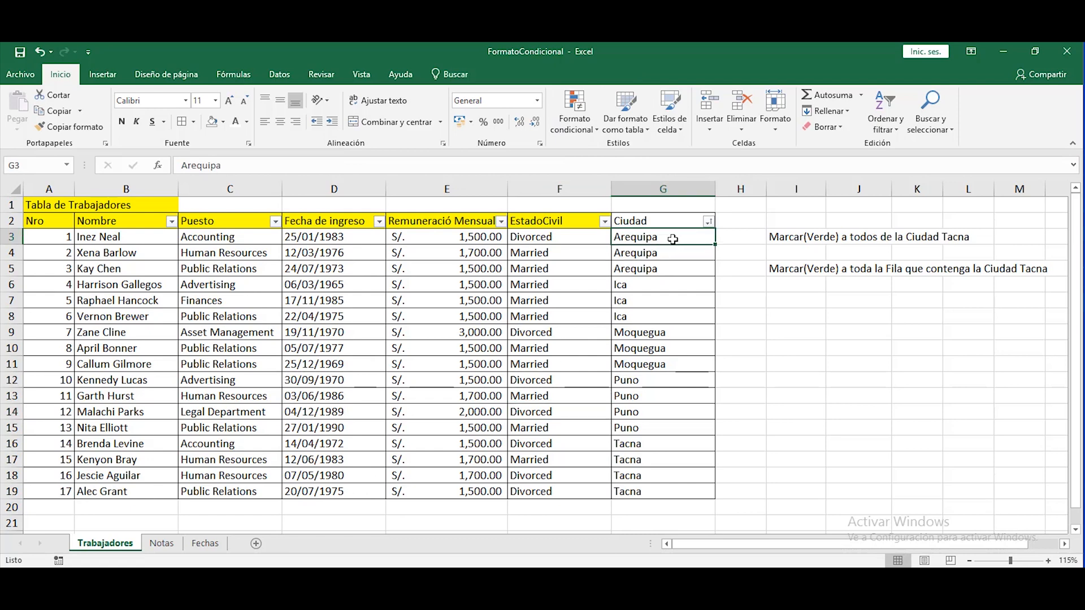
pyautogui.click(595, 129)
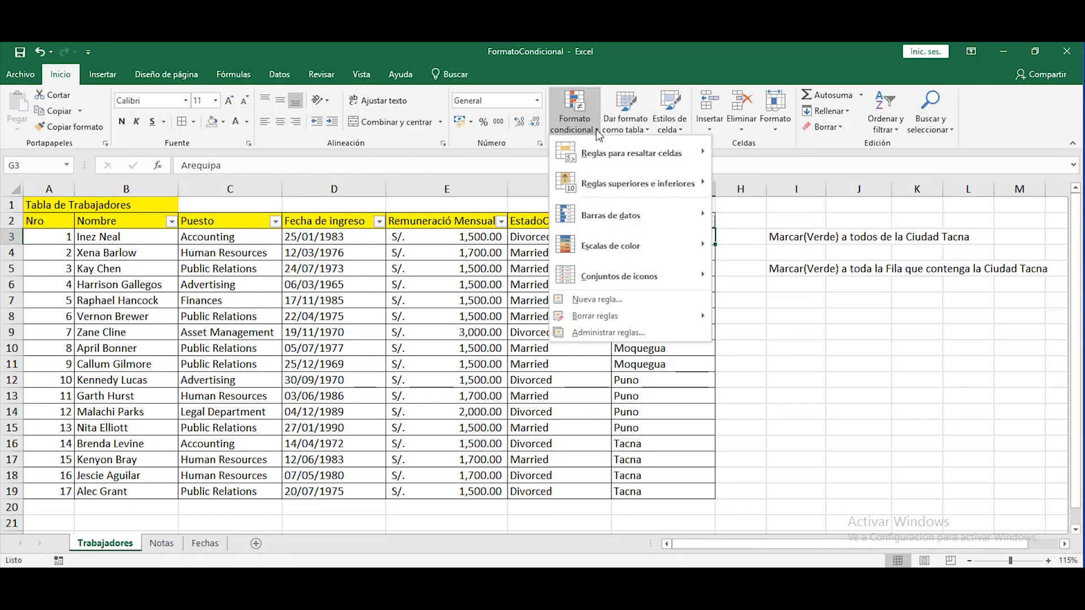
pyautogui.click(605, 333)
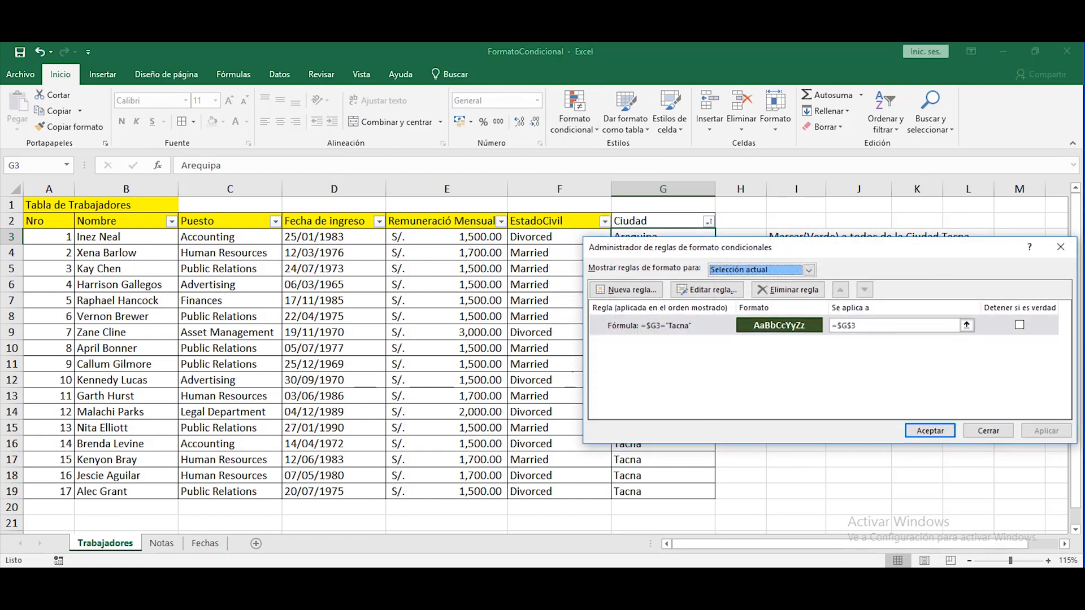
pyautogui.moveTo(715, 254); pyautogui.dragTo(641, 358)
pyautogui.click(602, 434)
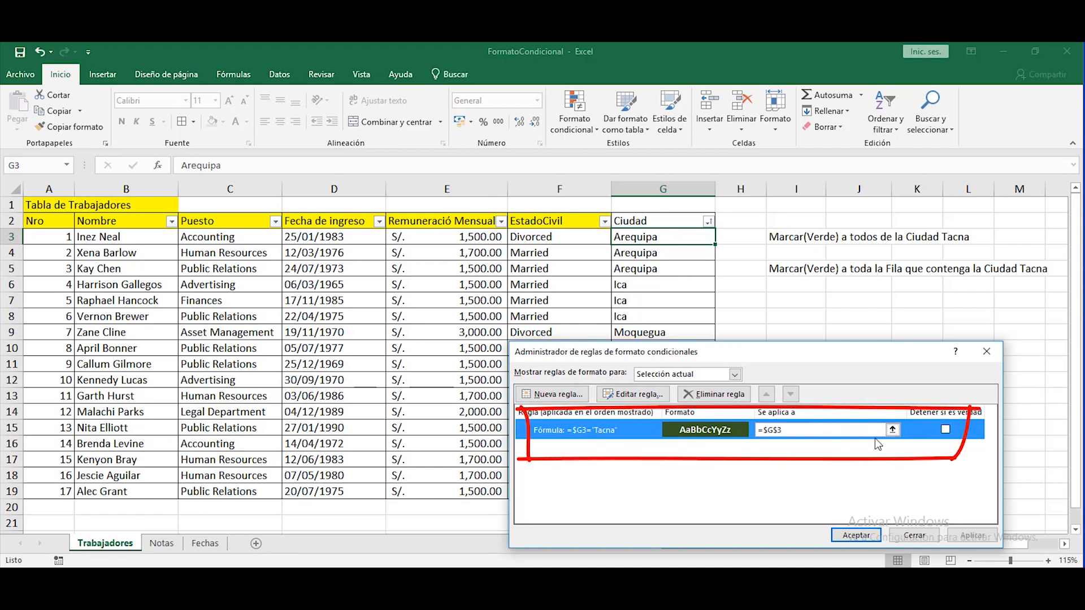
# Step: Set the Tacna rule's applied range to =$A$3:$G$19, apply it, and select the Tacna rows A16:G19
pyautogui.click(791, 434)
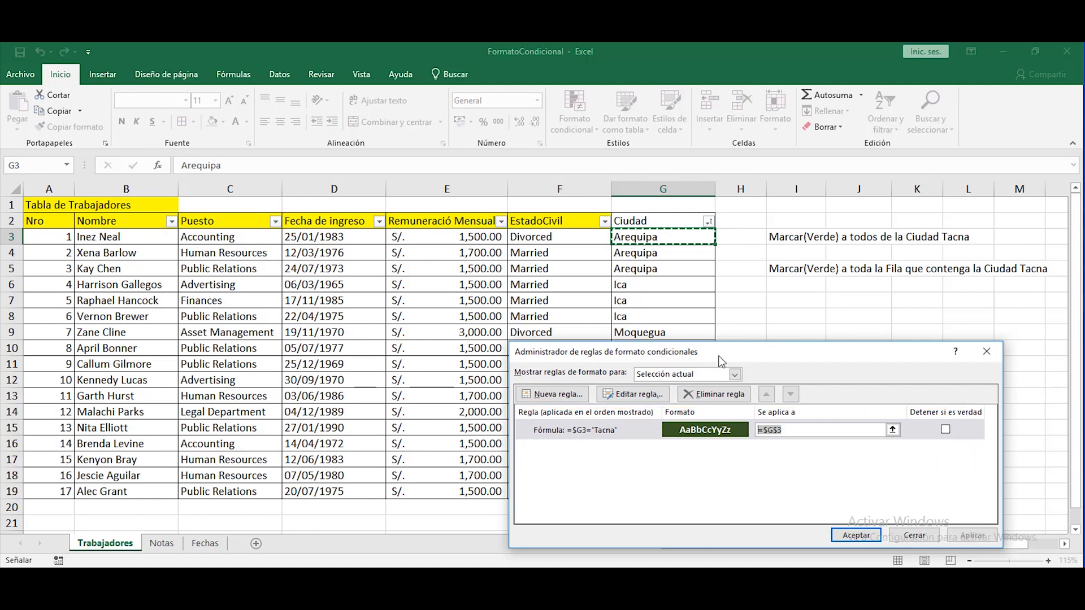
pyautogui.click(893, 430)
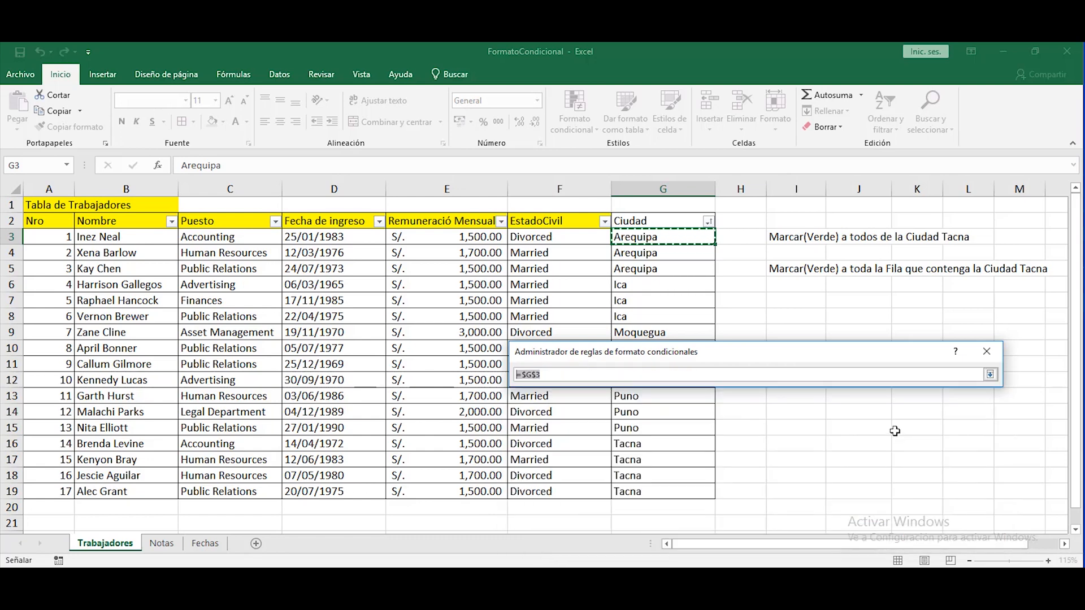
pyautogui.moveTo(55, 238); pyautogui.dragTo(686, 493)
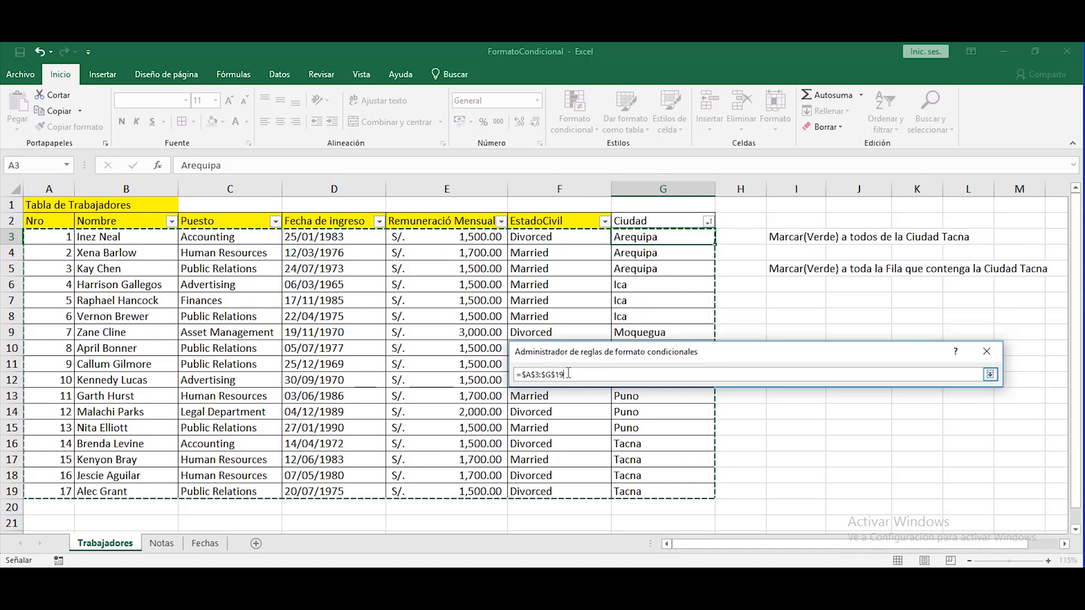
pyautogui.press('Return')
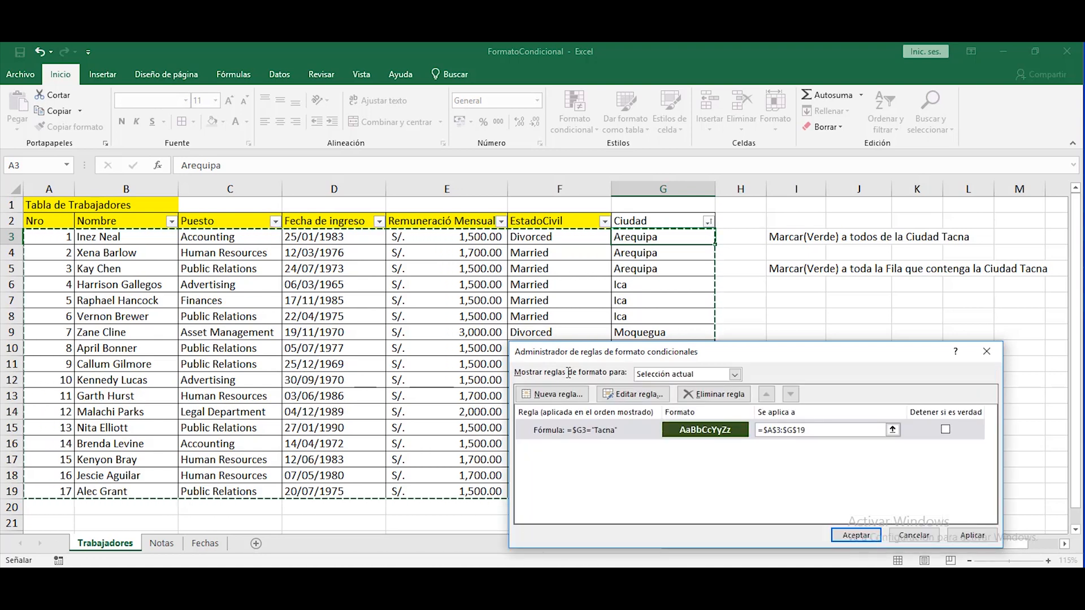
pyautogui.click(988, 535)
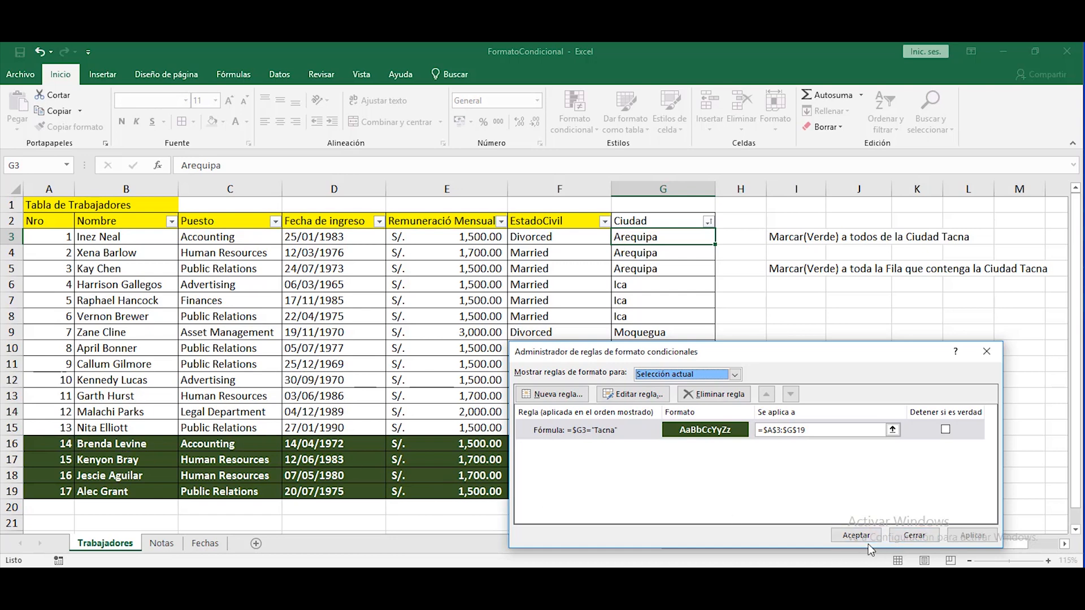
pyautogui.click(856, 535)
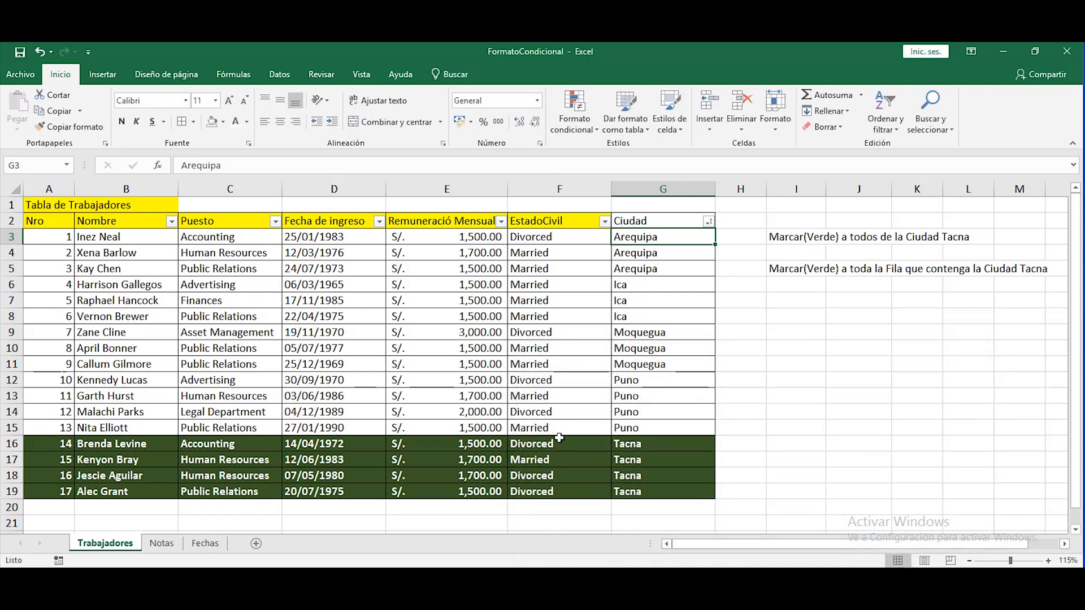
pyautogui.moveTo(643, 445); pyautogui.dragTo(66, 493)
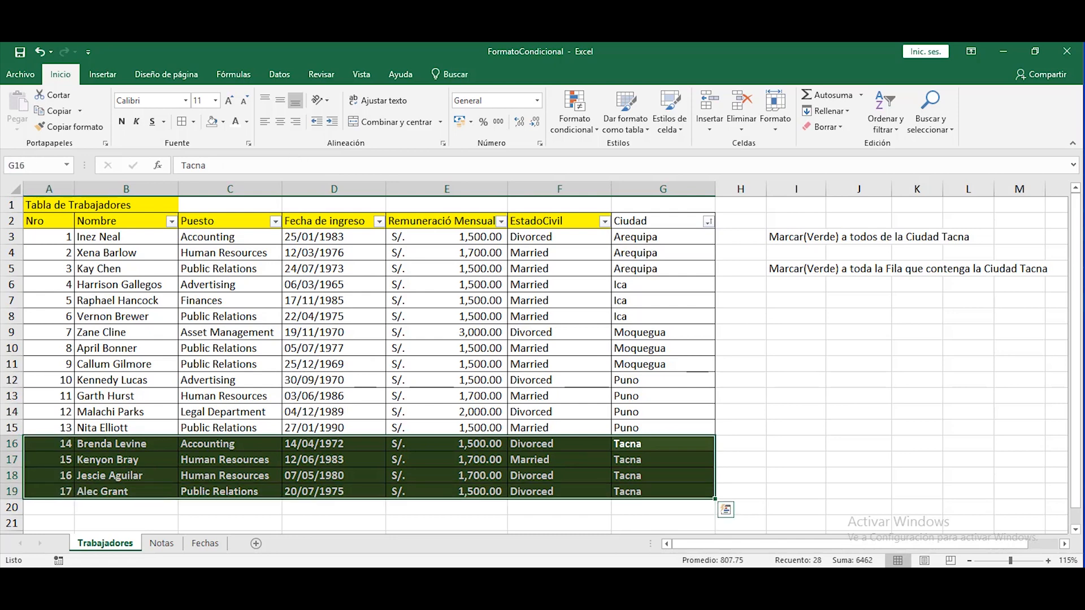